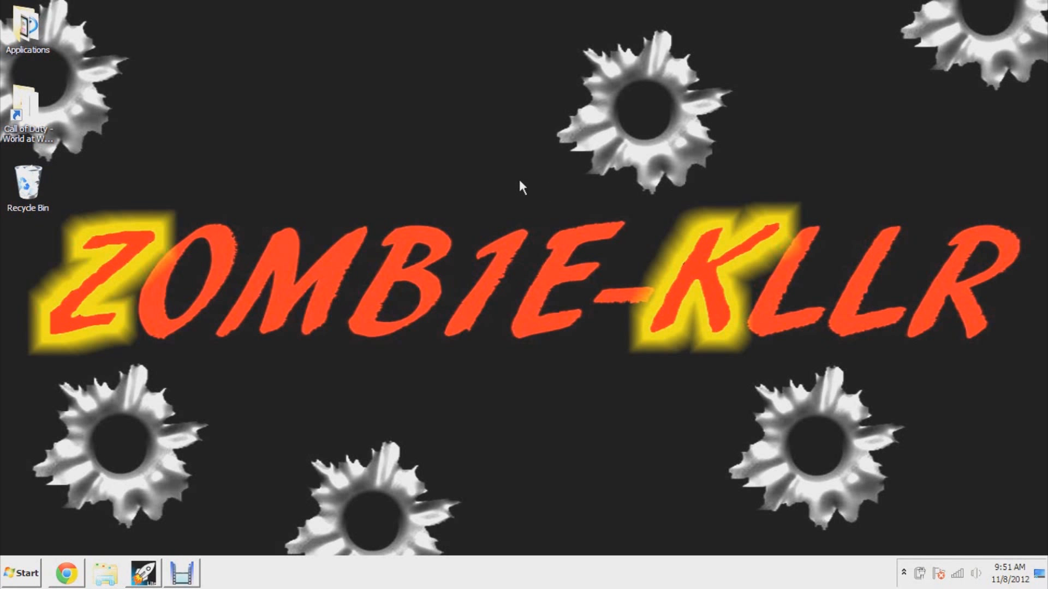
{"action": "double_click", "coordinate": [27, 28]}
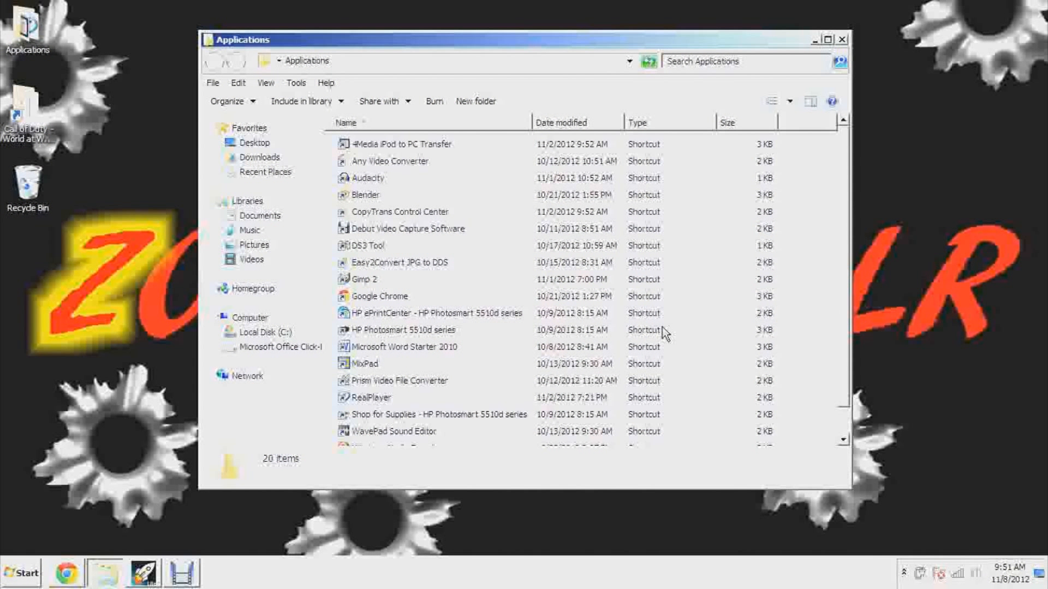
{"action": "left_click", "coordinate": [360, 281]}
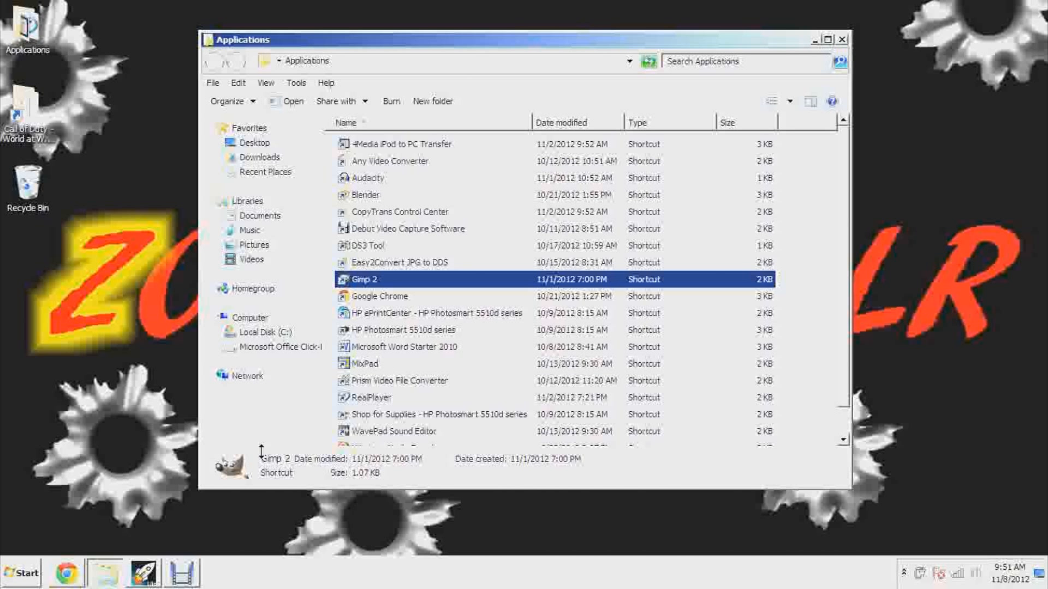
{"action": "left_click", "coordinate": [841, 39]}
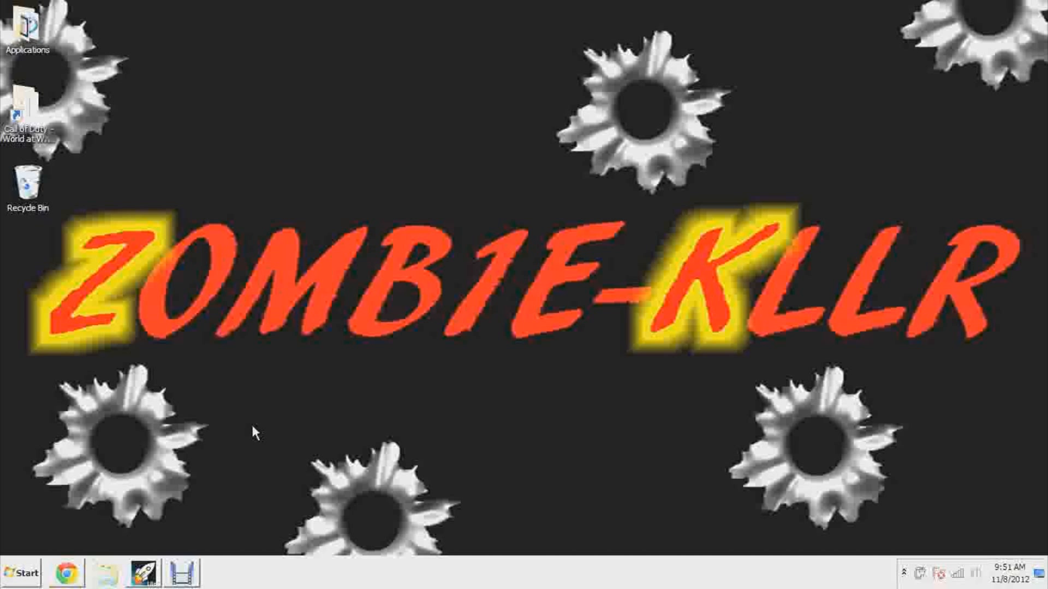
Start Paint and zoom the blank canvas out to 50%
{"action": "left_click", "coordinate": [22, 573]}
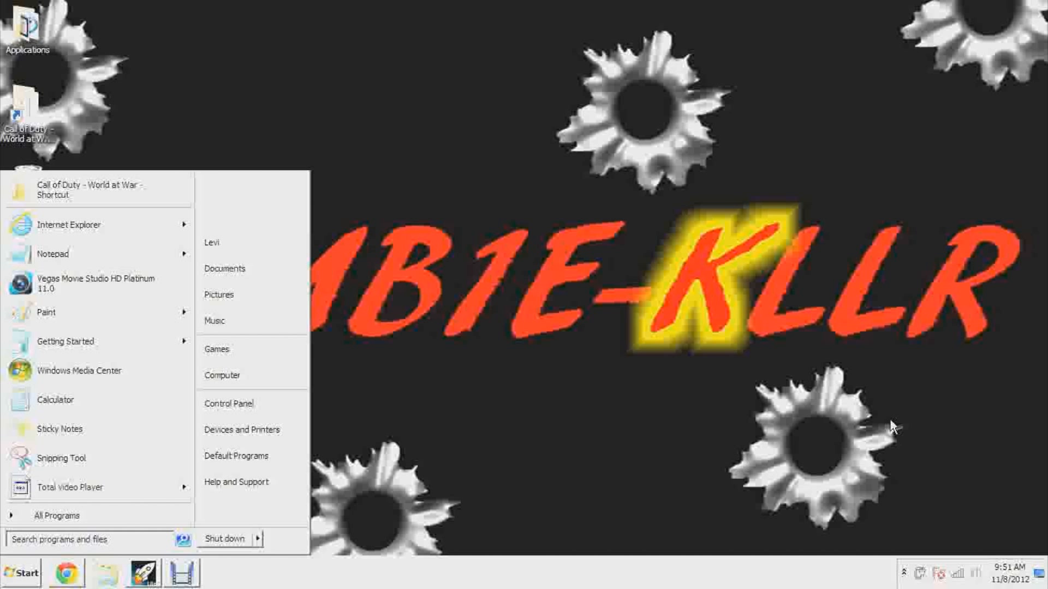
{"action": "type", "text": "pz"}
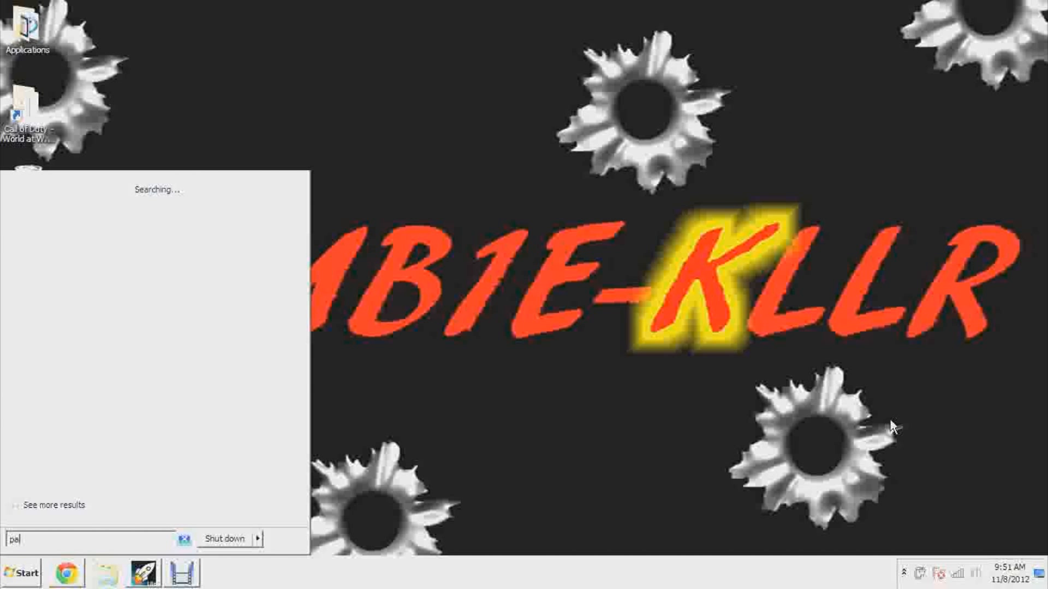
{"action": "key", "text": "Return"}
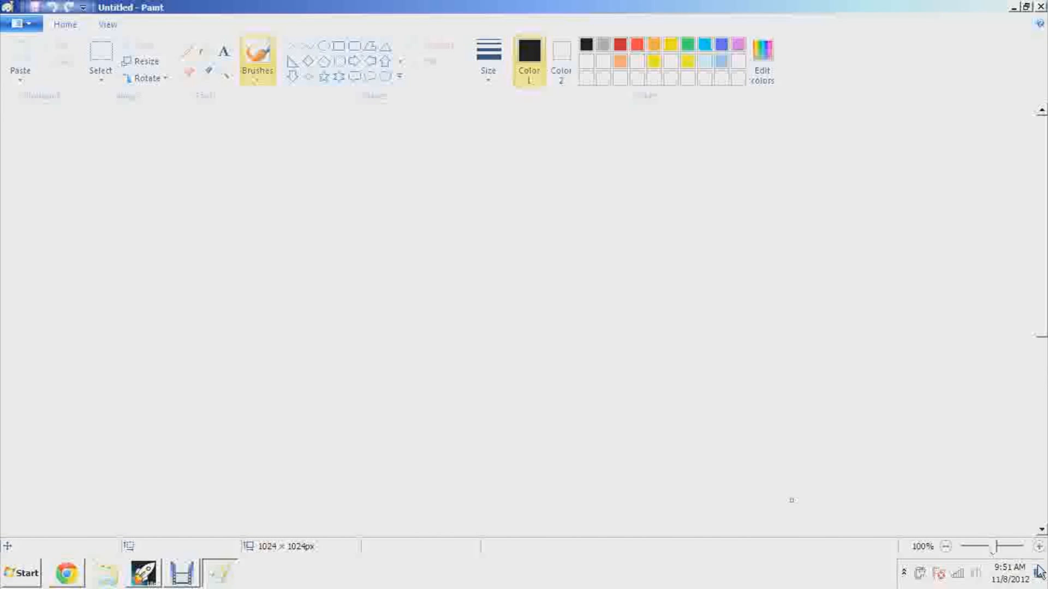
{"action": "left_click", "coordinate": [945, 547]}
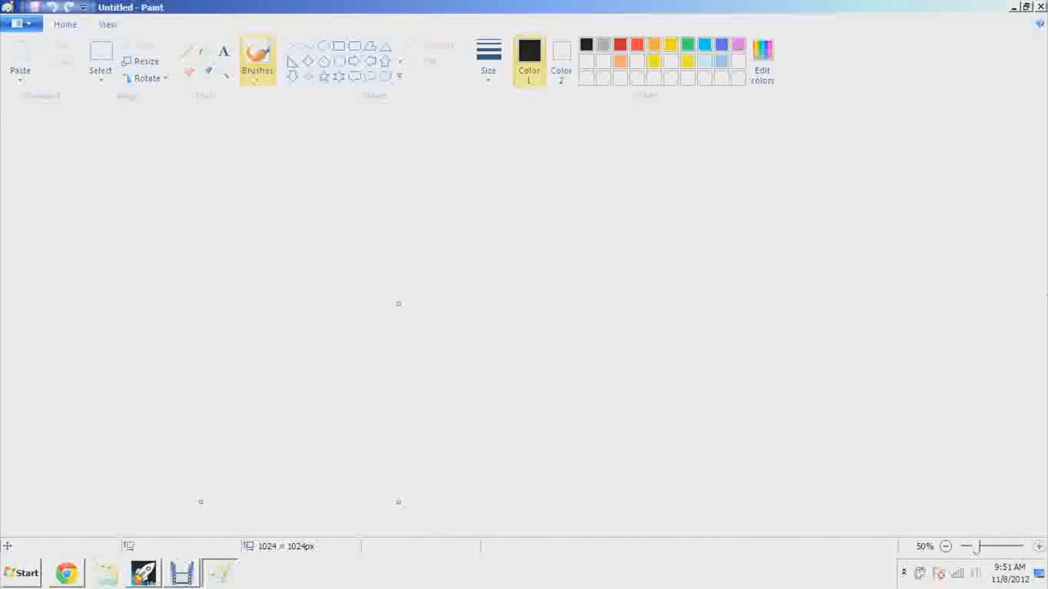
Scribble several long black freehand strokes across the blank canvas
{"action": "mouse_move", "coordinate": [91, 180]}
{"action": "left_mouse_down"}
{"action": "mouse_move", "coordinate": [155, 159]}
{"action": "mouse_move", "coordinate": [53, 181]}
{"action": "mouse_move", "coordinate": [401, 290]}
{"action": "mouse_move", "coordinate": [236, 315]}
{"action": "left_mouse_up"}
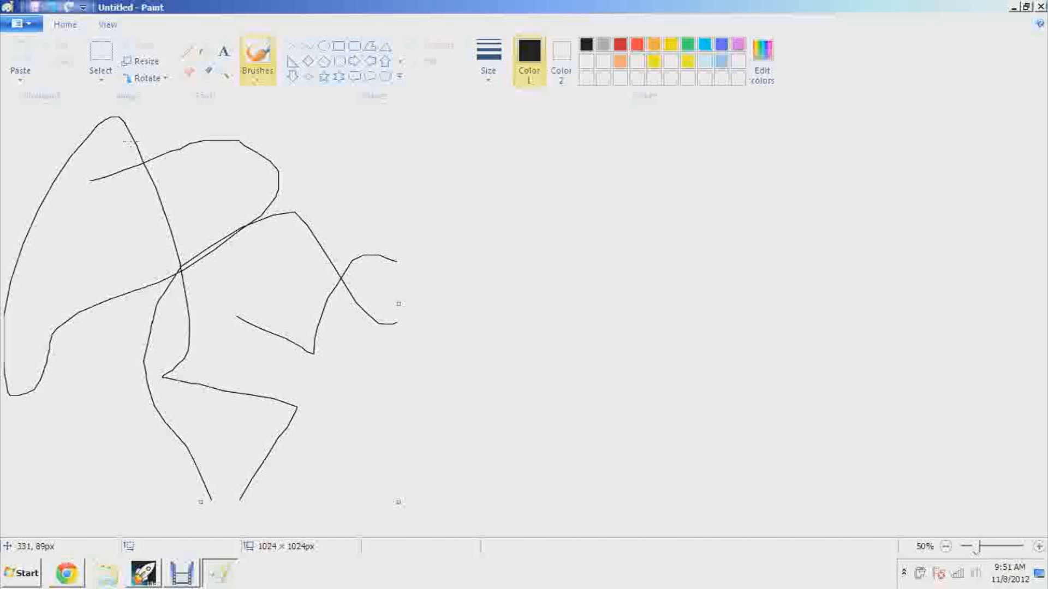
{"action": "mouse_move", "coordinate": [267, 301]}
{"action": "left_mouse_down"}
{"action": "mouse_move", "coordinate": [180, 273]}
{"action": "mouse_move", "coordinate": [54, 268]}
{"action": "mouse_move", "coordinate": [242, 200]}
{"action": "left_mouse_up"}
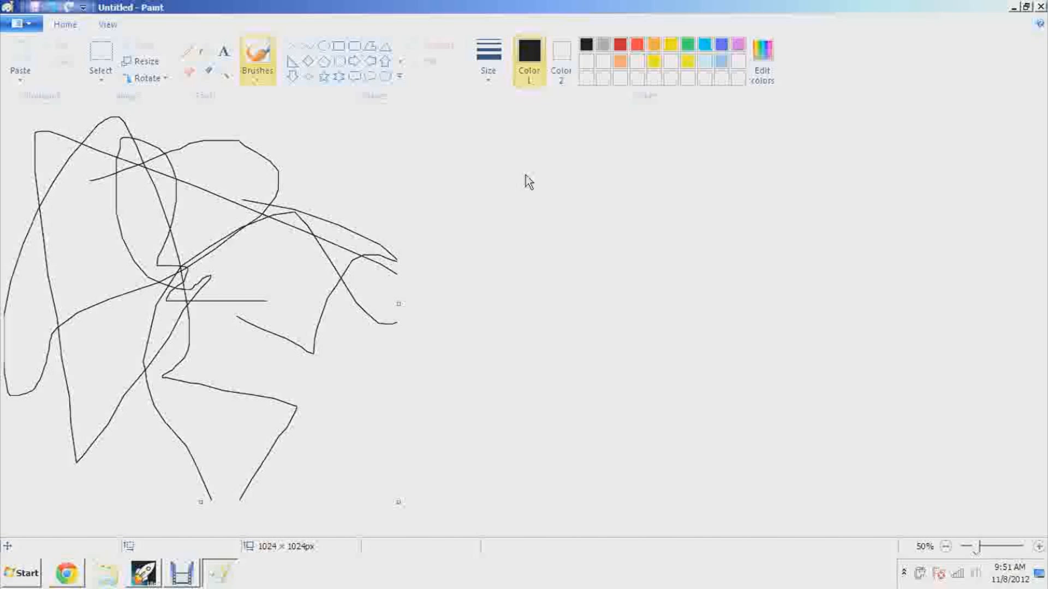
{"action": "mouse_move", "coordinate": [283, 108]}
{"action": "left_mouse_down"}
{"action": "mouse_move", "coordinate": [363, 151]}
{"action": "mouse_move", "coordinate": [131, 287]}
{"action": "mouse_move", "coordinate": [501, 407]}
{"action": "mouse_move", "coordinate": [57, 404]}
{"action": "mouse_move", "coordinate": [244, 316]}
{"action": "left_mouse_up"}
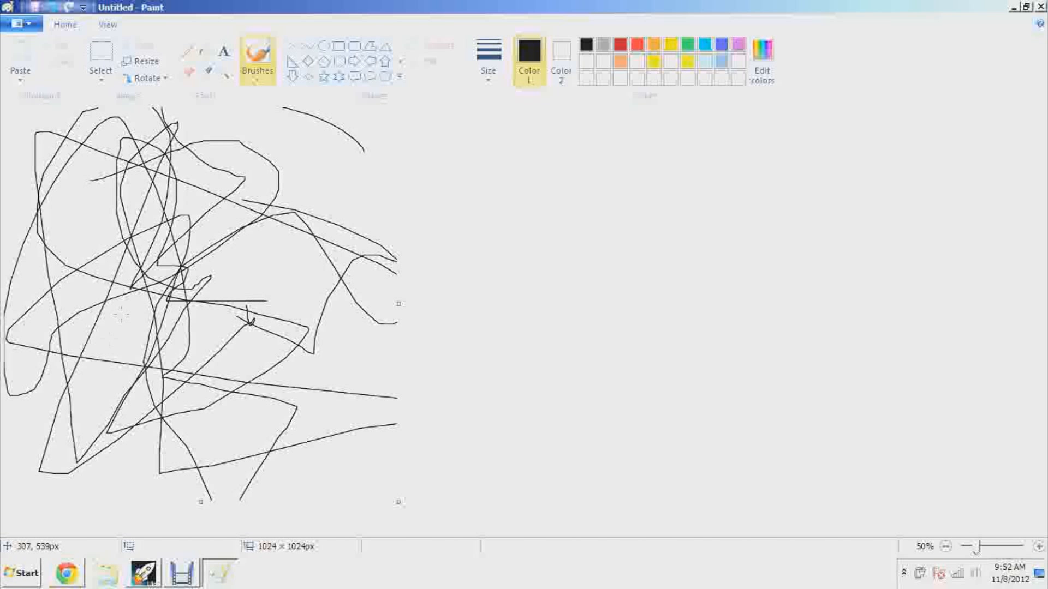
Open the bo2 picture from the textures folder of the Pictures library, discarding the scribbled drawing
{"action": "left_click", "coordinate": [72, 9]}
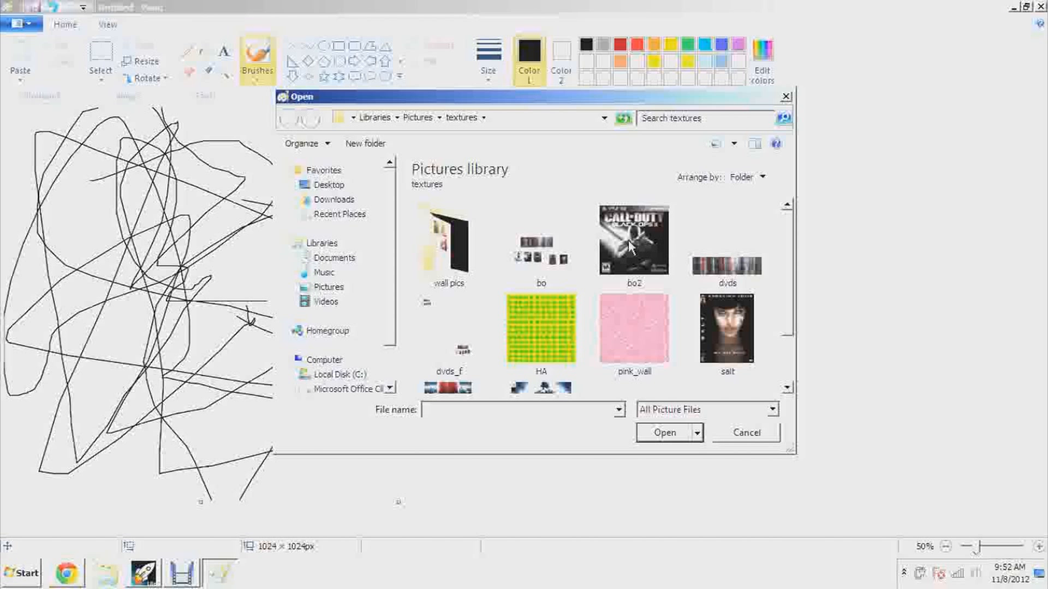
{"action": "double_click", "coordinate": [631, 247]}
{"action": "left_click", "coordinate": [552, 287]}
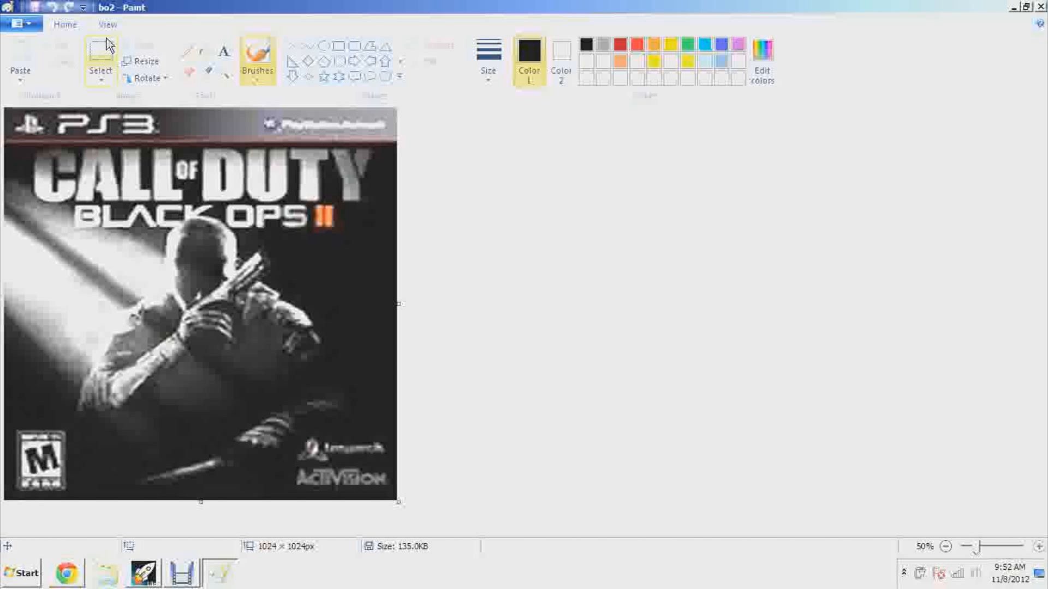
Resize the bo2 picture to 1024 × 1024 pixels without maintaining the aspect ratio, save it and close Paint
{"action": "left_click", "coordinate": [153, 63]}
{"action": "left_click", "coordinate": [176, 134]}
{"action": "left_click", "coordinate": [83, 219]}
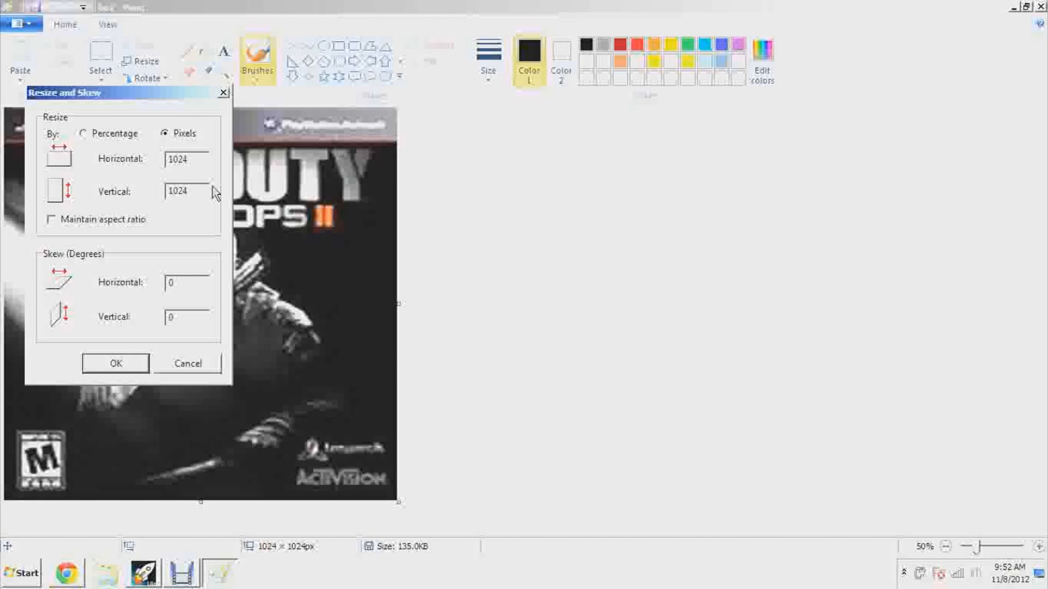
{"action": "left_click", "coordinate": [116, 365]}
{"action": "left_click", "coordinate": [38, 12]}
{"action": "left_click", "coordinate": [1042, 8]}
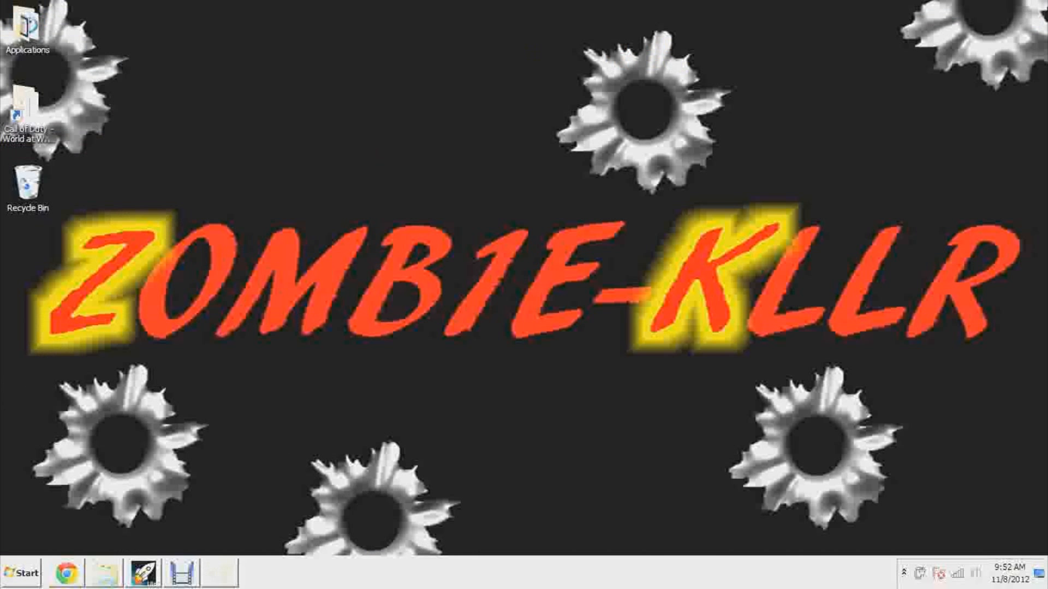
Start Gimp 2 from the desktop's Applications folder and minimize the folder window
{"action": "double_click", "coordinate": [25, 38]}
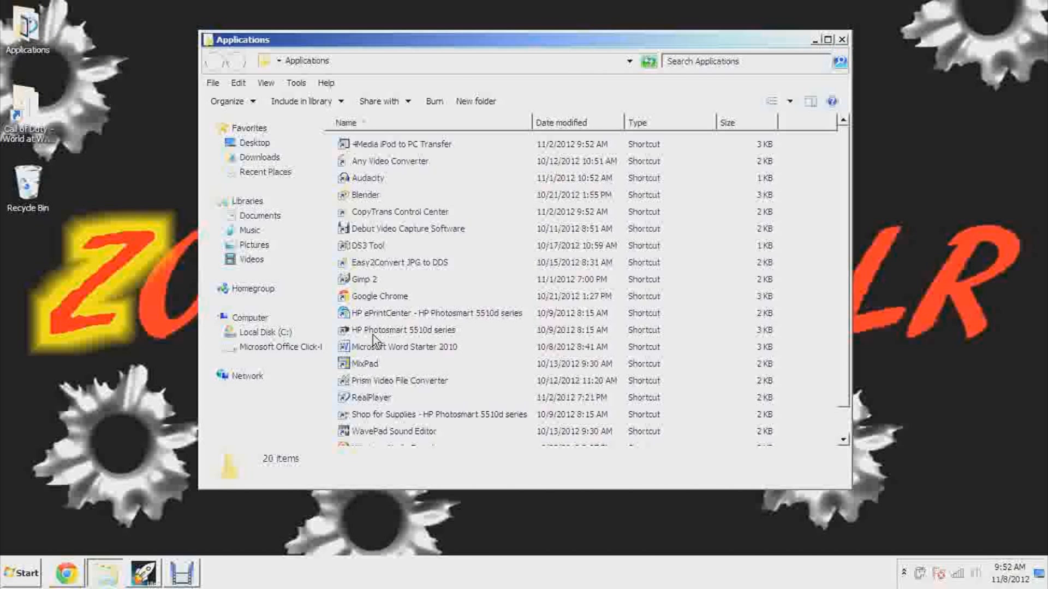
{"action": "double_click", "coordinate": [382, 283]}
{"action": "left_click", "coordinate": [814, 42]}
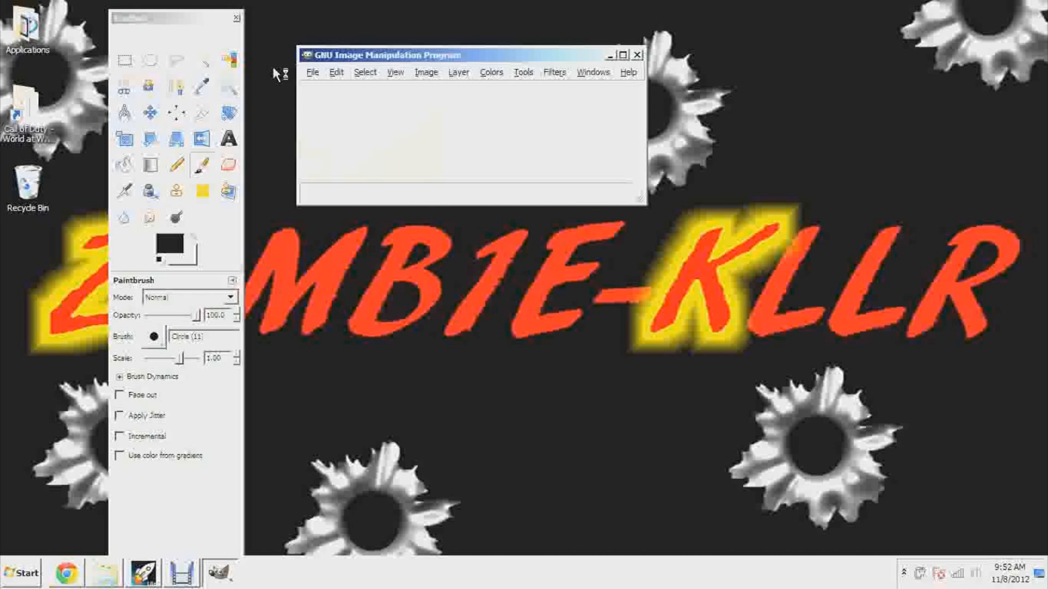
Open bo2.jpg from the textures folder in Pictures as an image in GIMP
{"action": "left_click", "coordinate": [312, 72]}
{"action": "left_click", "coordinate": [331, 117]}
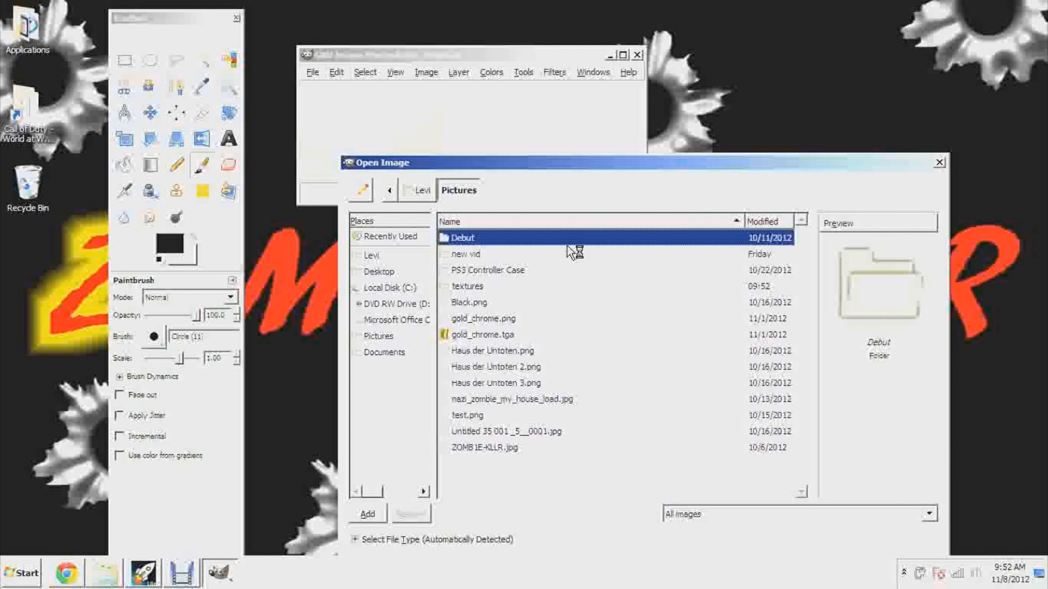
{"action": "left_click", "coordinate": [377, 336]}
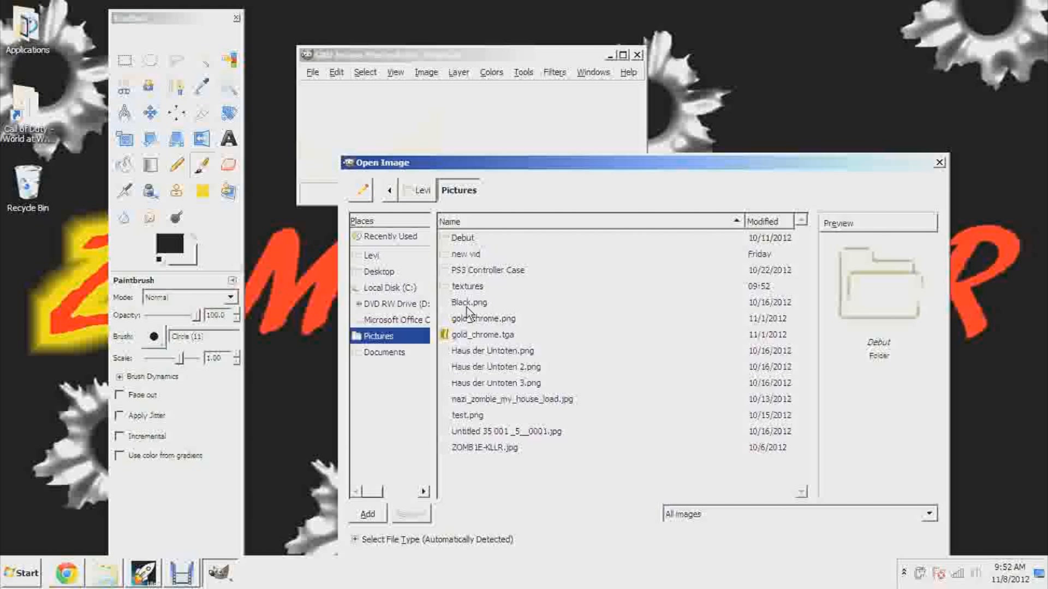
{"action": "double_click", "coordinate": [476, 286]}
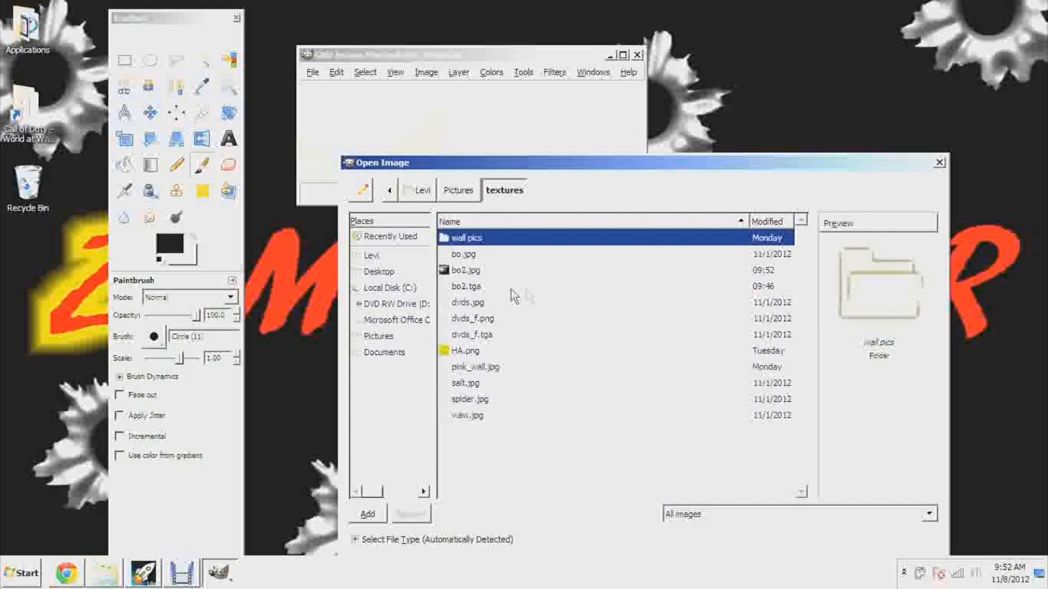
{"action": "double_click", "coordinate": [467, 270]}
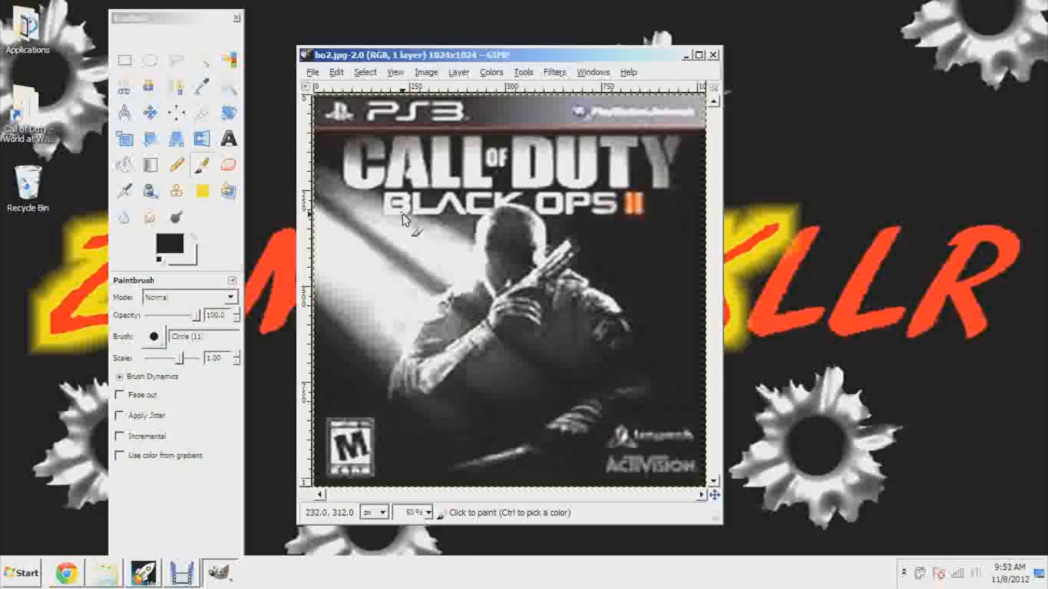
Save the image as the TarGA file bo2.tga in textures with RLE compression, replacing the existing file, and close GIMP
{"action": "key", "text": "m"}
{"action": "left_click", "coordinate": [312, 72]}
{"action": "left_click", "coordinate": [355, 203]}
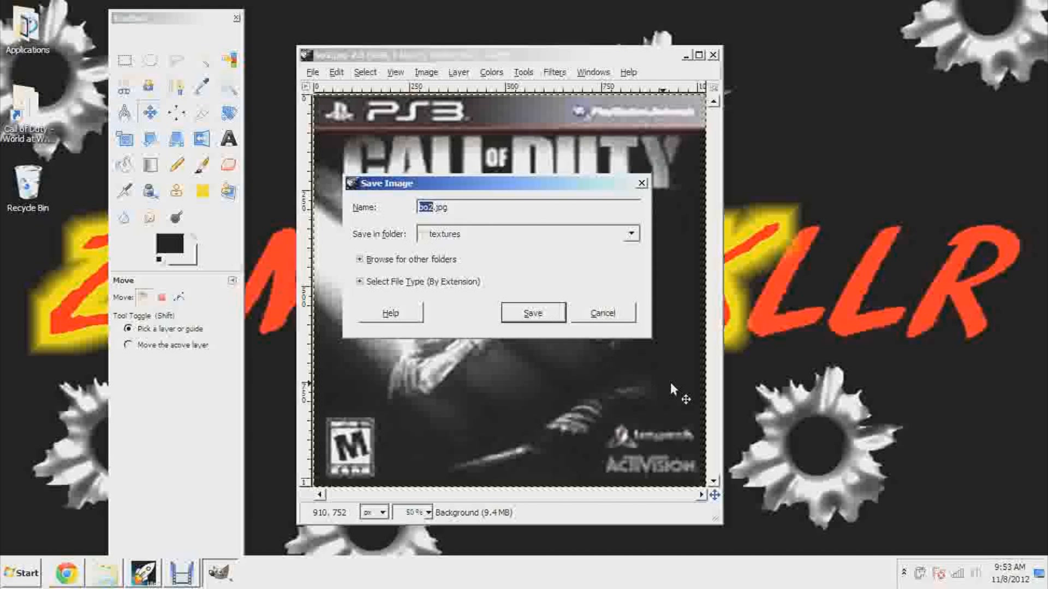
{"action": "left_click", "coordinate": [425, 284]}
{"action": "left_click_drag", "start_coordinate": [639, 319], "coordinate": [644, 408]}
{"action": "left_click", "coordinate": [557, 328]}
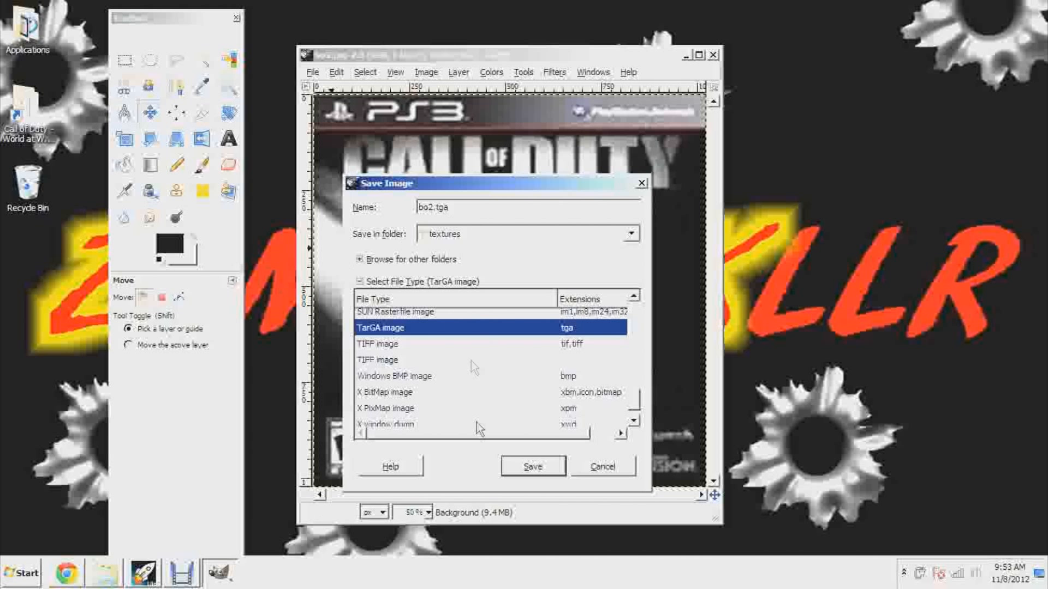
{"action": "left_click", "coordinate": [540, 467]}
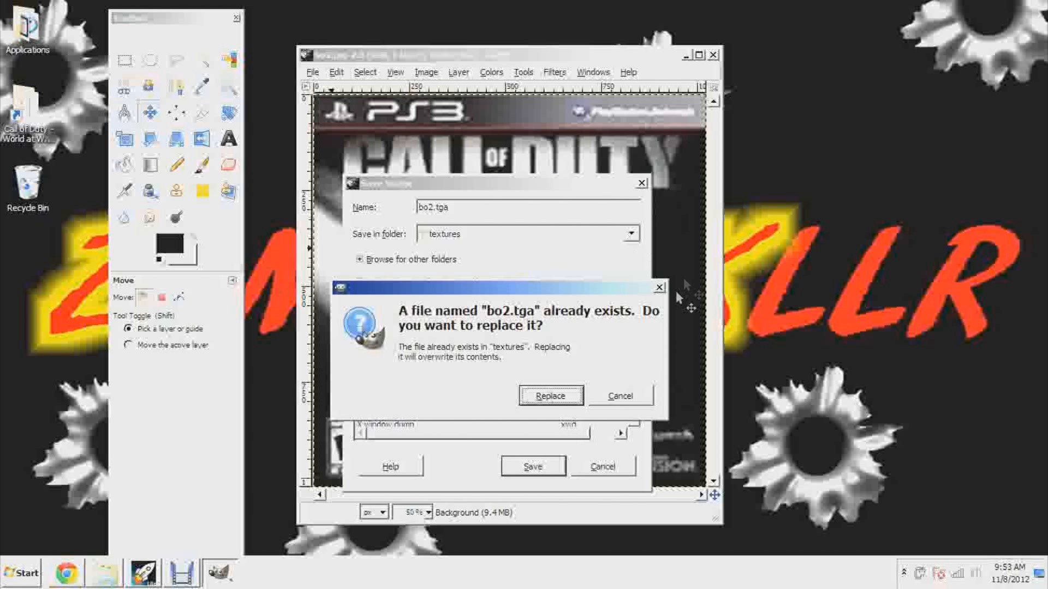
{"action": "left_click", "coordinate": [543, 397]}
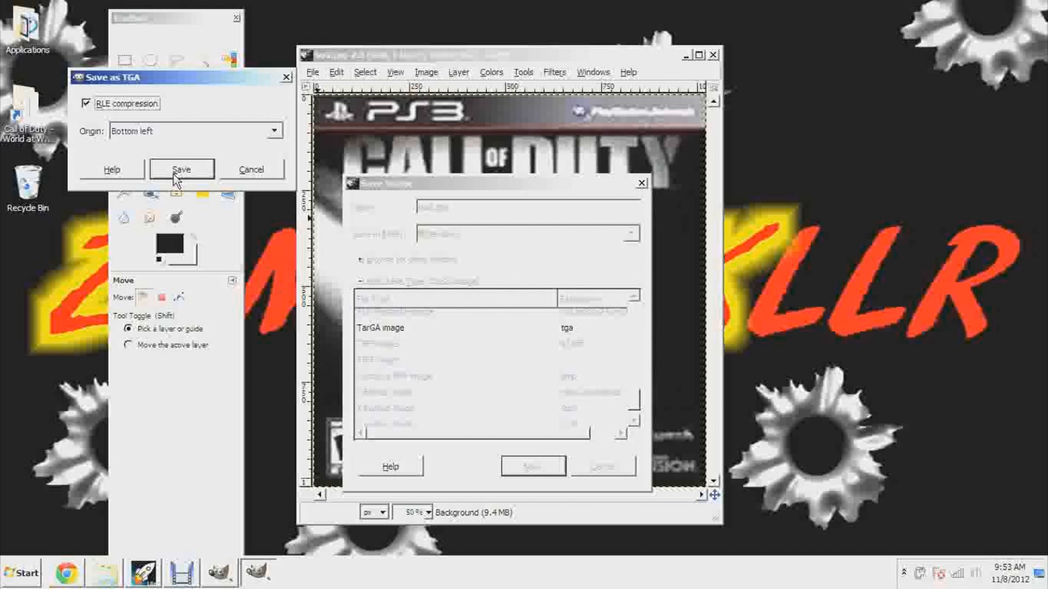
{"action": "left_click", "coordinate": [174, 174]}
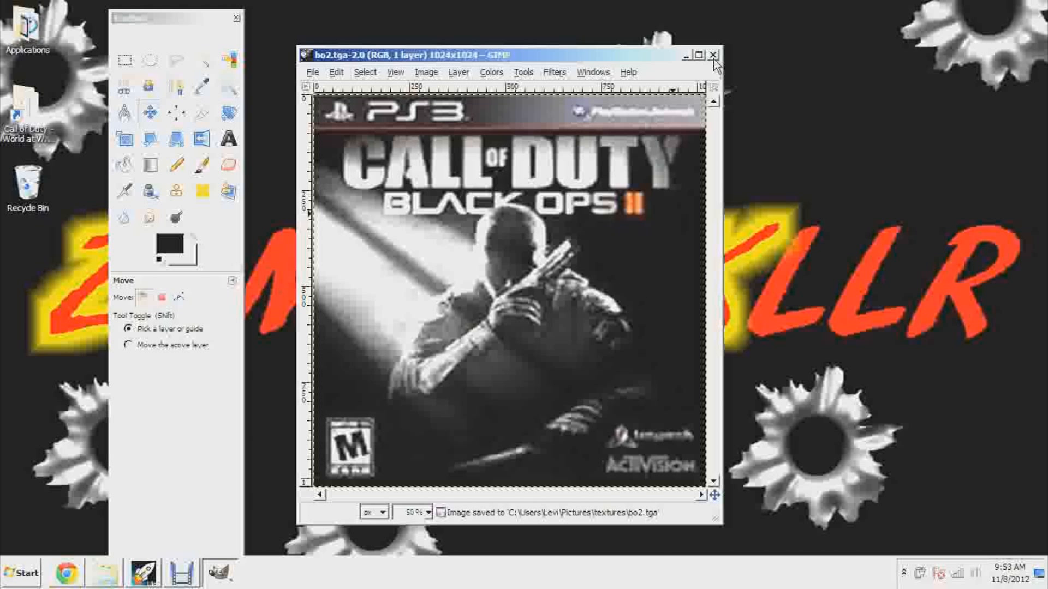
{"action": "left_click", "coordinate": [713, 57]}
{"action": "left_click", "coordinate": [237, 18]}
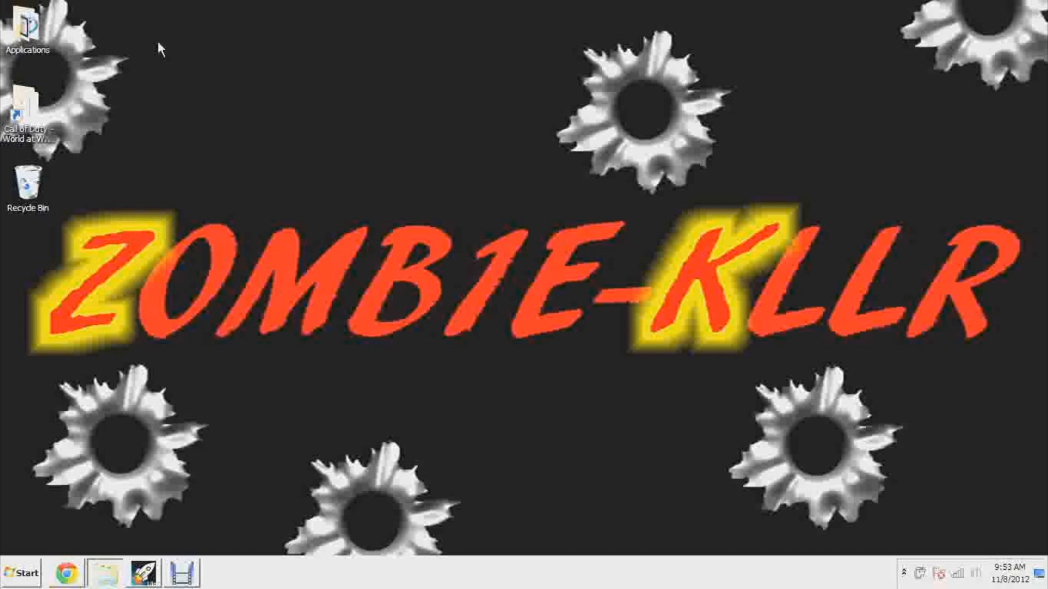
Copy the bo2.tga file from the textures folder in the Pictures library and close the folder window
{"action": "left_click", "coordinate": [117, 575]}
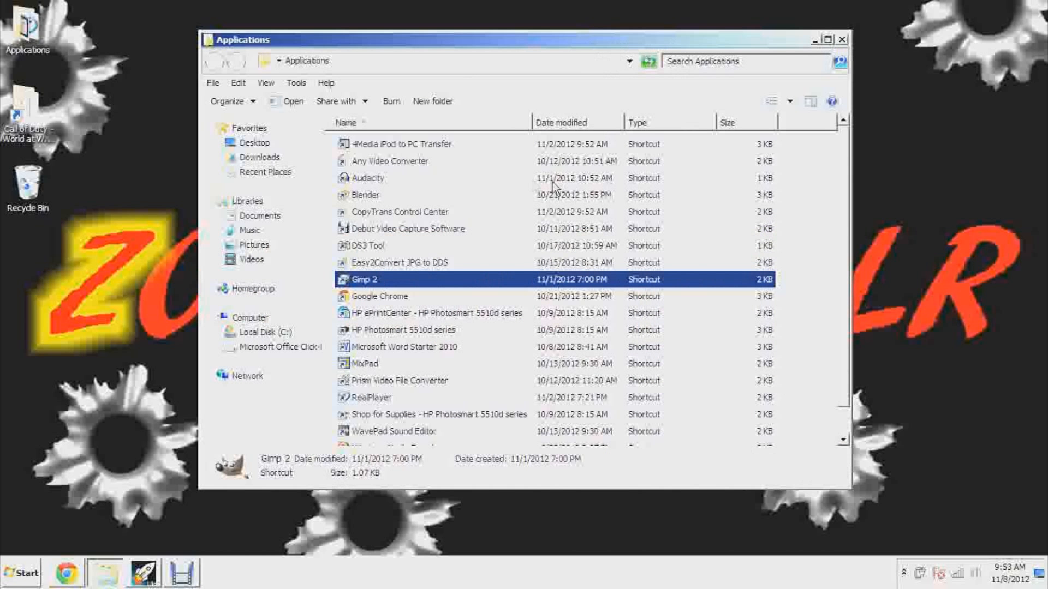
{"action": "left_click", "coordinate": [251, 249]}
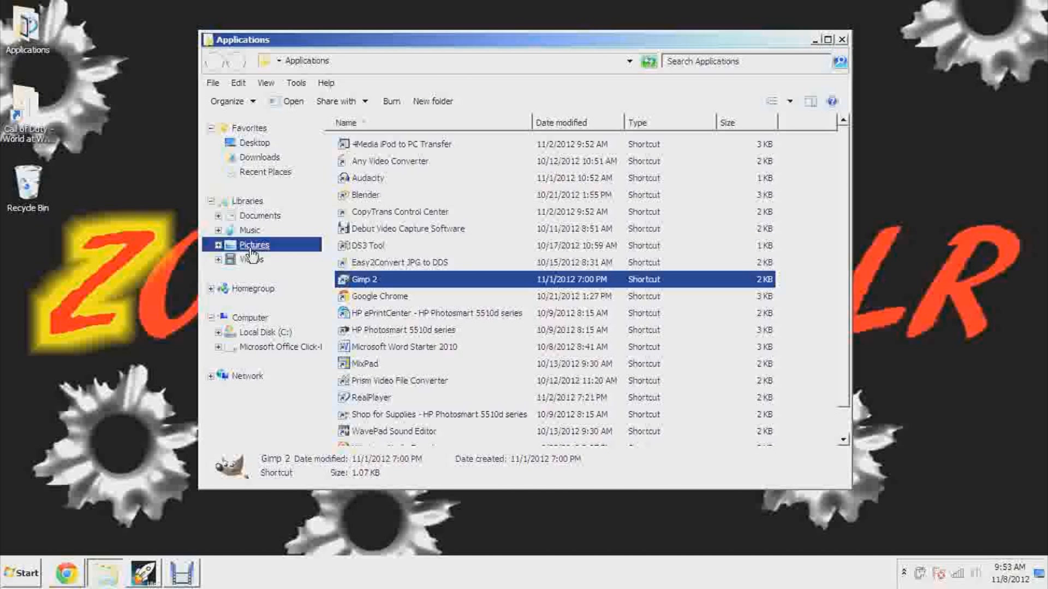
{"action": "left_click", "coordinate": [732, 211]}
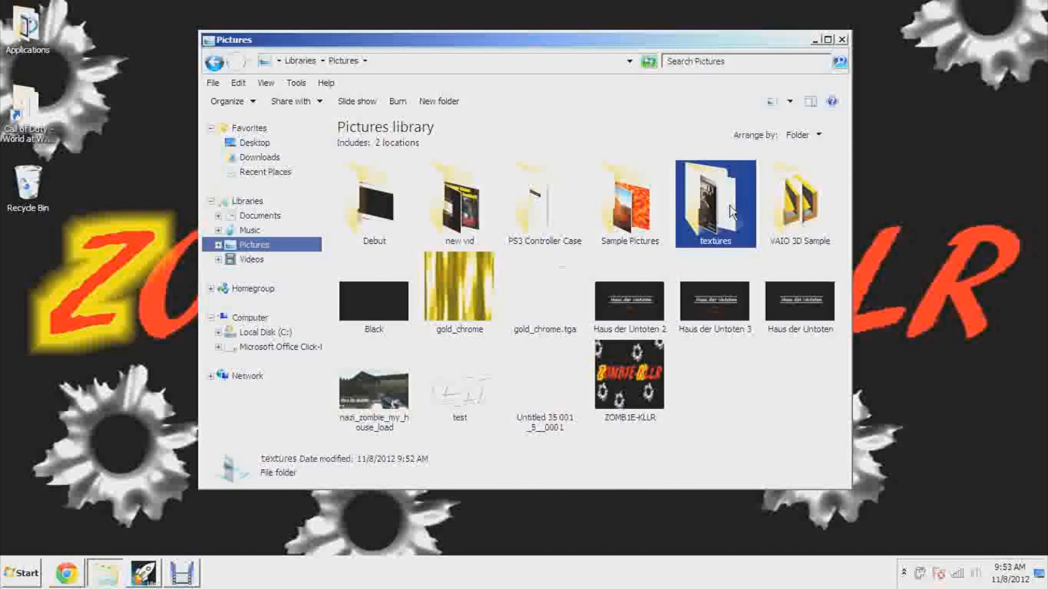
{"action": "double_click", "coordinate": [732, 212]}
{"action": "left_click", "coordinate": [557, 212]}
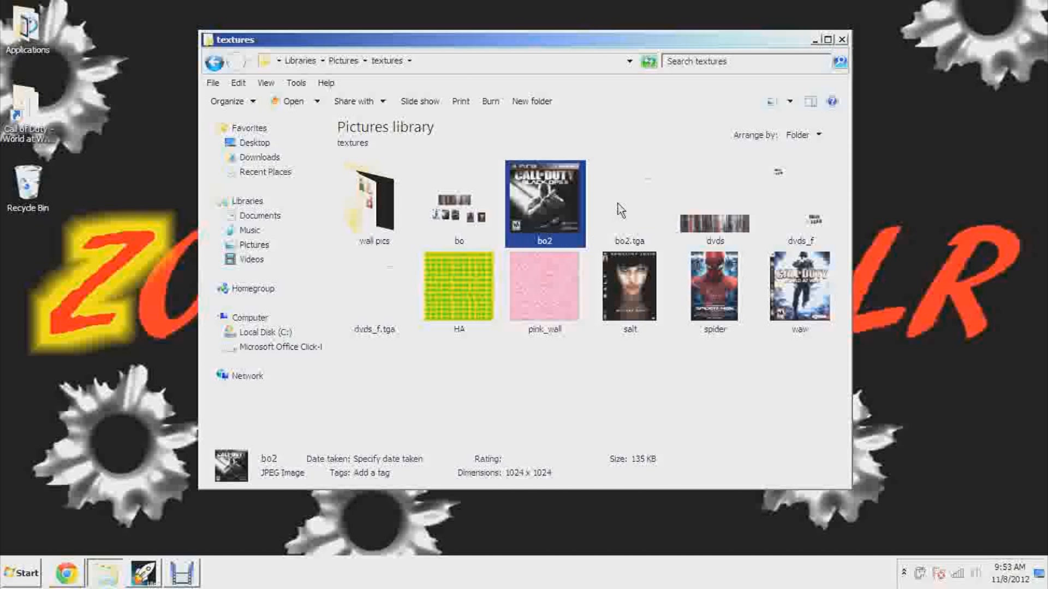
{"action": "left_click", "coordinate": [637, 194]}
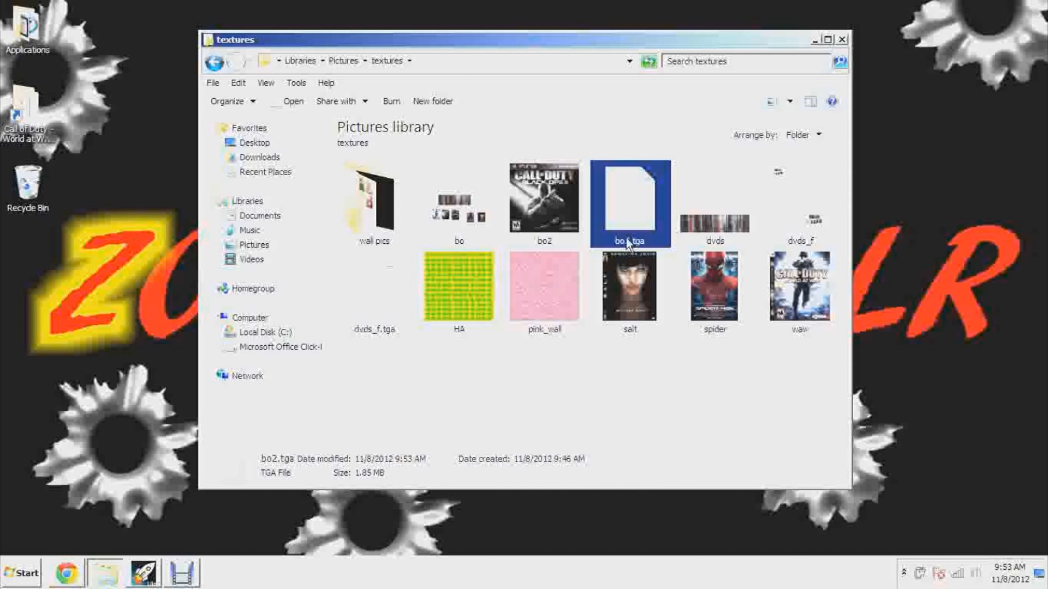
{"action": "right_click", "coordinate": [630, 204]}
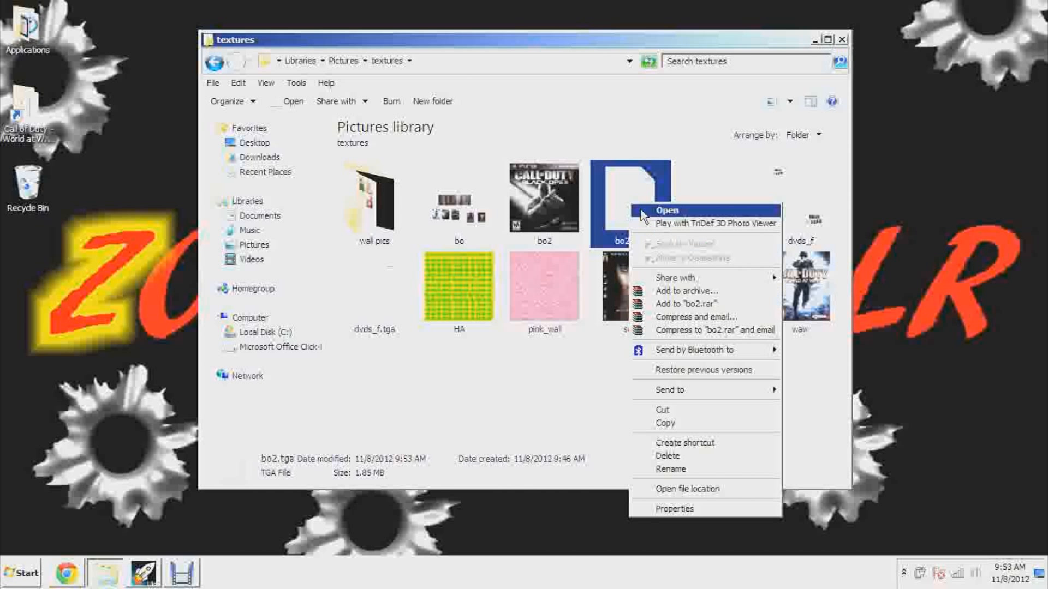
{"action": "left_click", "coordinate": [663, 423]}
{"action": "left_click", "coordinate": [840, 40]}
Paste bo2.tga into the raw\images folder of the Call of Duty - World at War directory, replacing the existing copy
{"action": "double_click", "coordinate": [5, 96]}
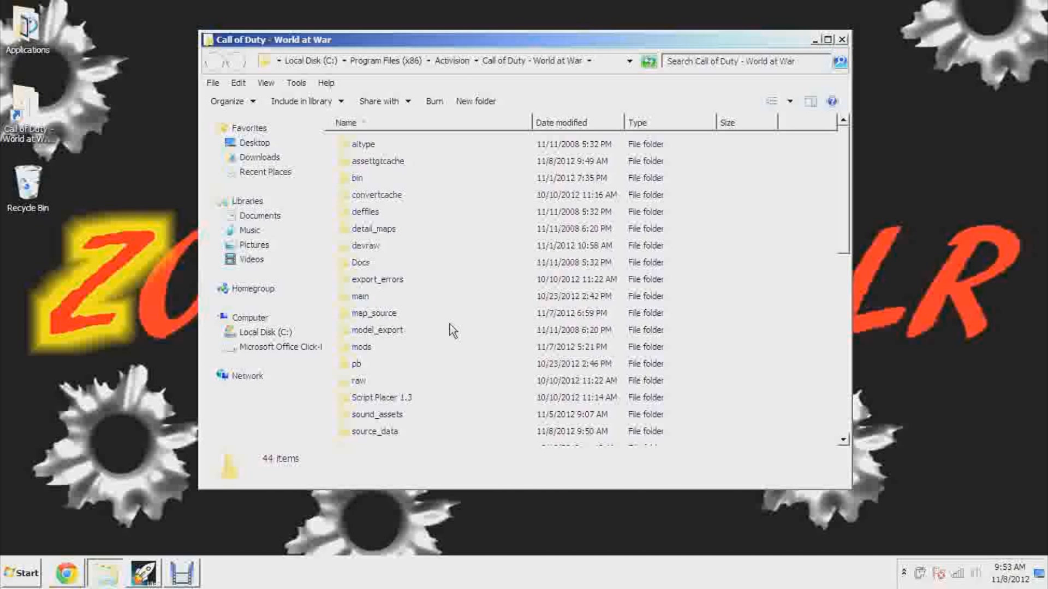
{"action": "double_click", "coordinate": [356, 381]}
{"action": "scroll", "coordinate": [376, 384], "scroll_direction": "down", "scroll_amount": 2}
{"action": "double_click", "coordinate": [366, 321]}
{"action": "right_click", "coordinate": [816, 281]}
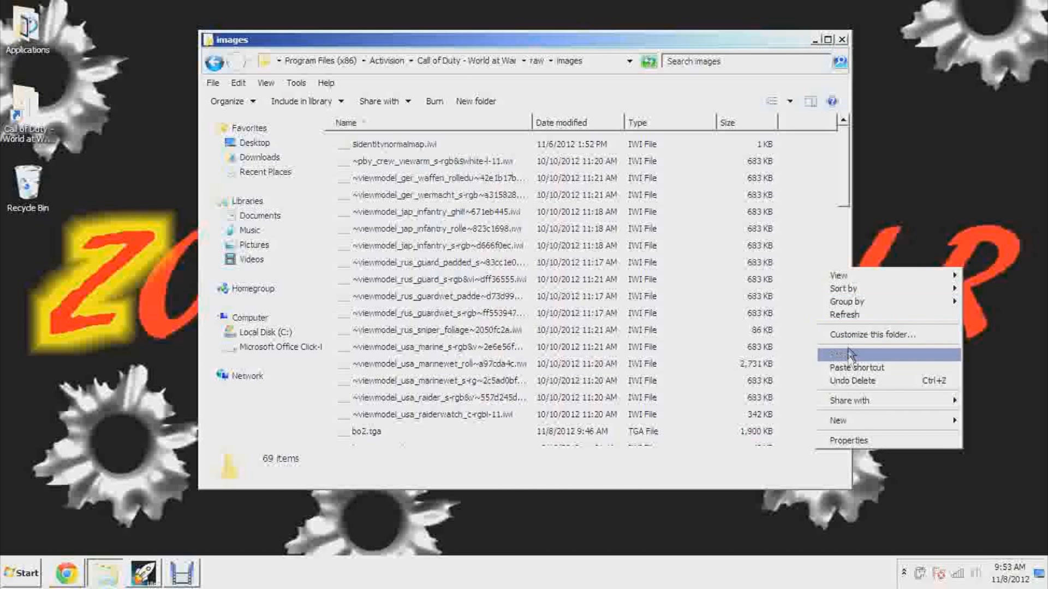
{"action": "left_click", "coordinate": [852, 355]}
{"action": "left_click", "coordinate": [505, 283]}
{"action": "left_click", "coordinate": [516, 346]}
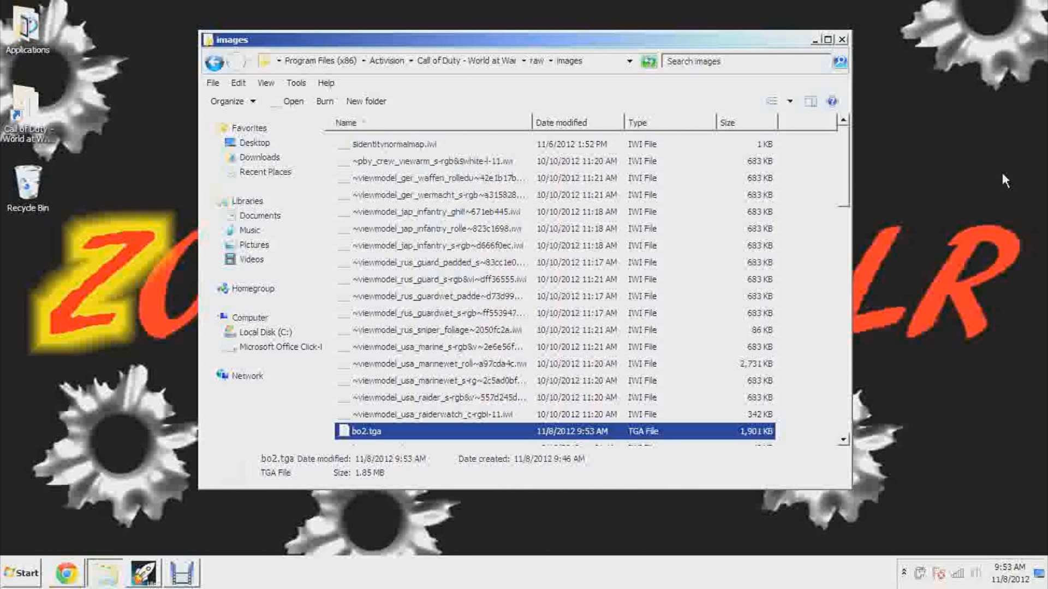
Close the images folder and start Asset Manager from the Launcher
{"action": "left_click_drag", "start_coordinate": [844, 168], "coordinate": [843, 181]}
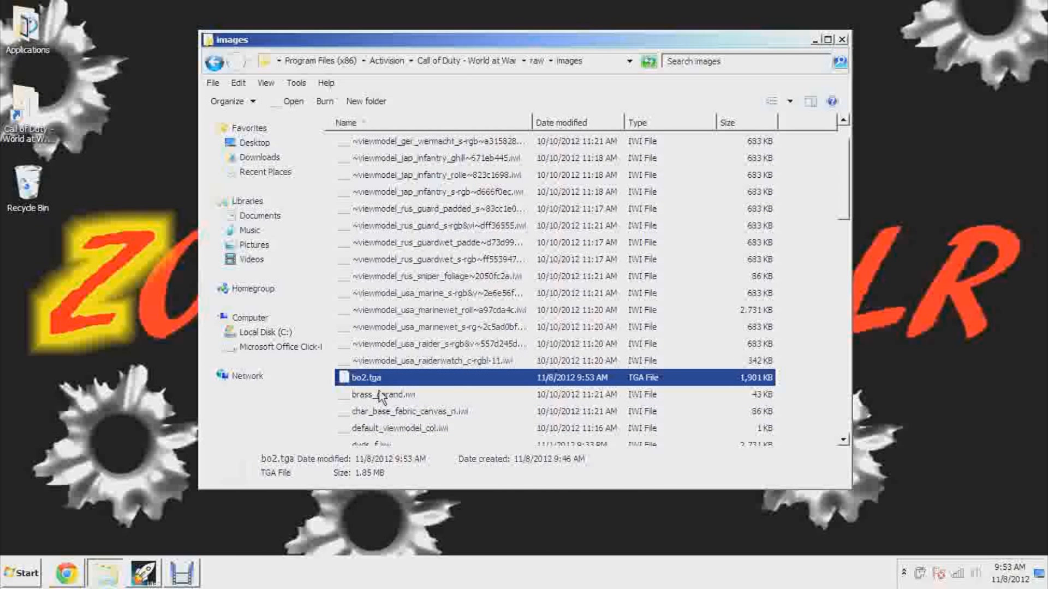
{"action": "left_click", "coordinate": [842, 39]}
{"action": "left_click", "coordinate": [143, 573]}
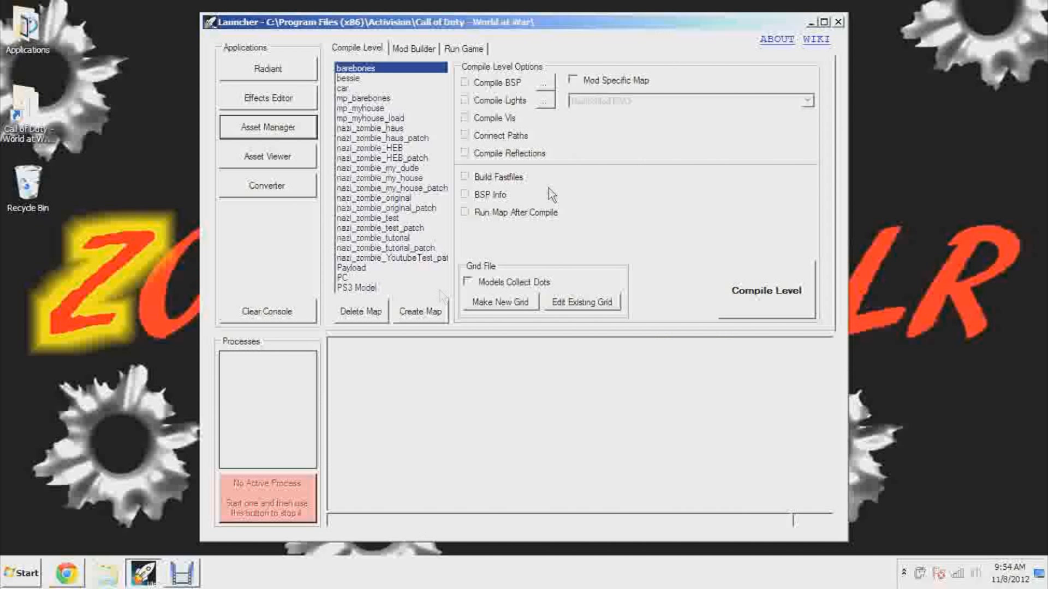
{"action": "left_click", "coordinate": [297, 131]}
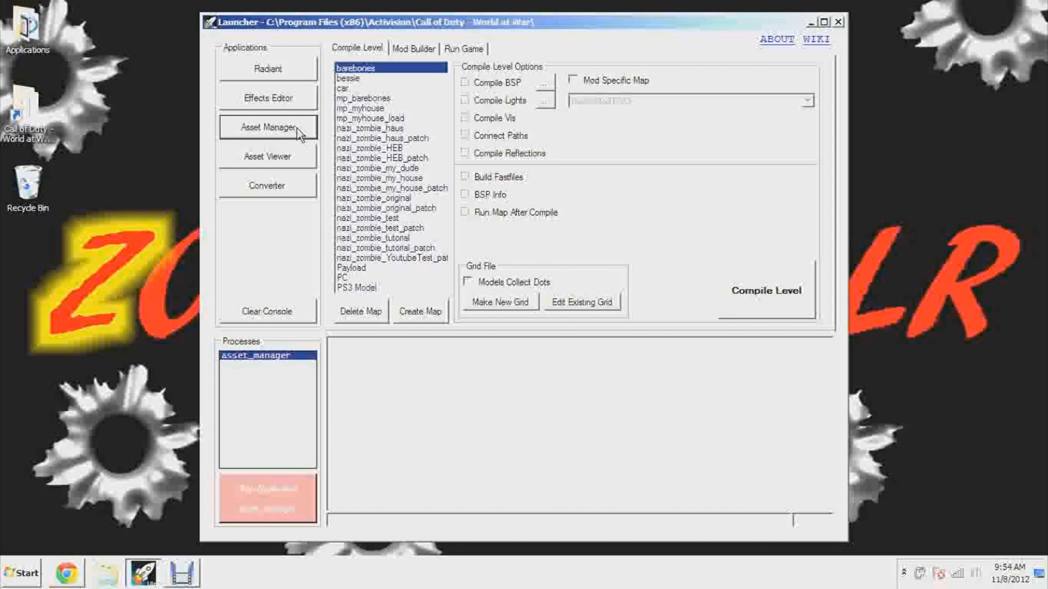
Create a new game data file and choose material as the asset type
{"action": "left_click", "coordinate": [159, 107]}
{"action": "left_click", "coordinate": [174, 121]}
{"action": "left_click", "coordinate": [299, 232]}
{"action": "left_click", "coordinate": [299, 232]}
{"action": "left_click", "coordinate": [299, 232]}
{"action": "left_click", "coordinate": [299, 230]}
{"action": "left_click", "coordinate": [299, 231]}
{"action": "left_click", "coordinate": [299, 231]}
{"action": "left_click", "coordinate": [299, 231]}
{"action": "left_click", "coordinate": [299, 231]}
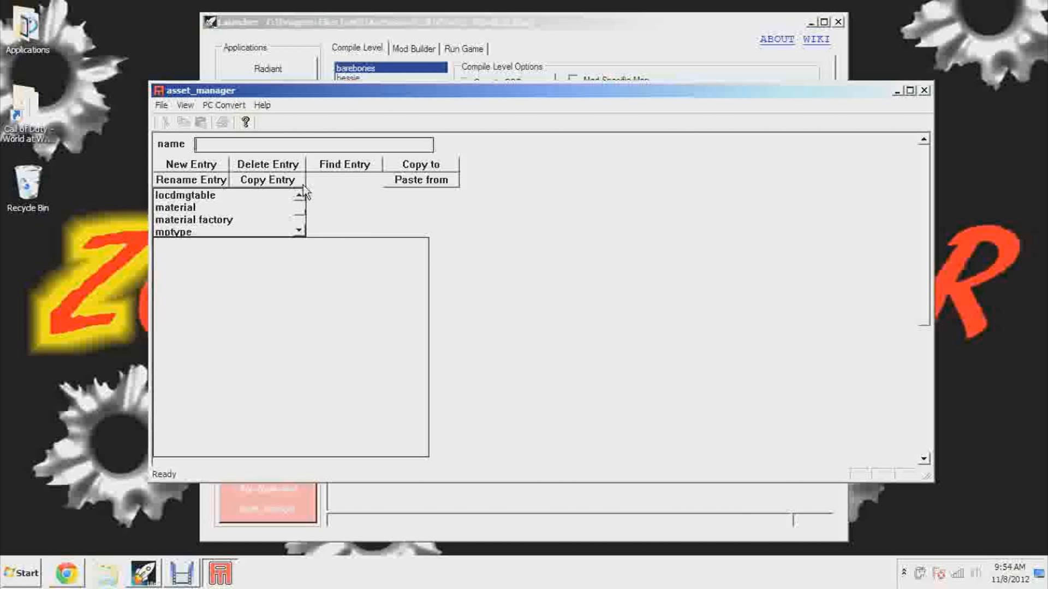
{"action": "left_click", "coordinate": [199, 208]}
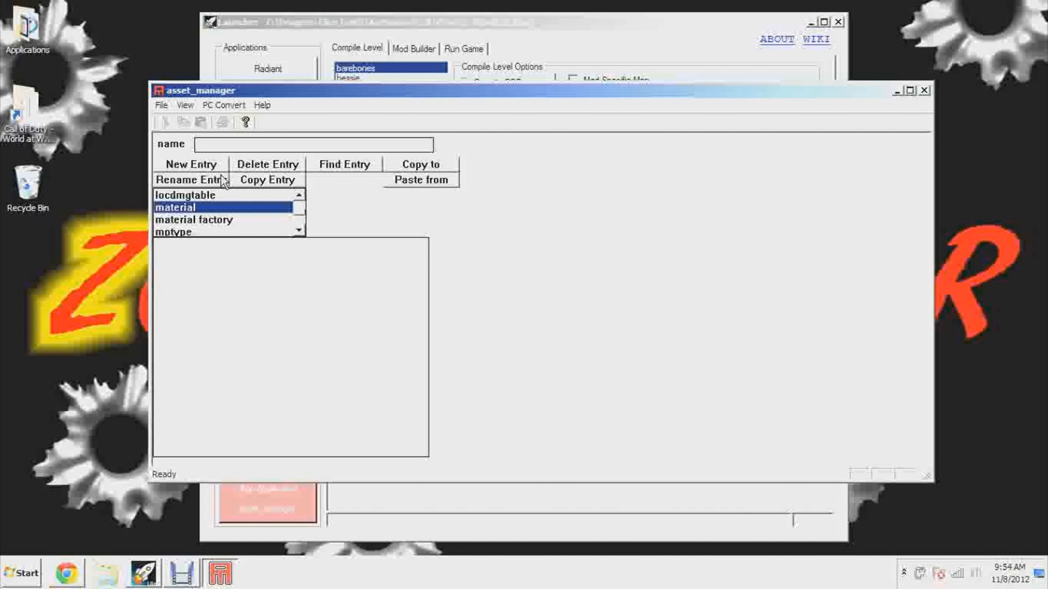
Save the new game data file as Youtube_textures.gdt in the source_data folder
{"action": "left_click", "coordinate": [162, 105]}
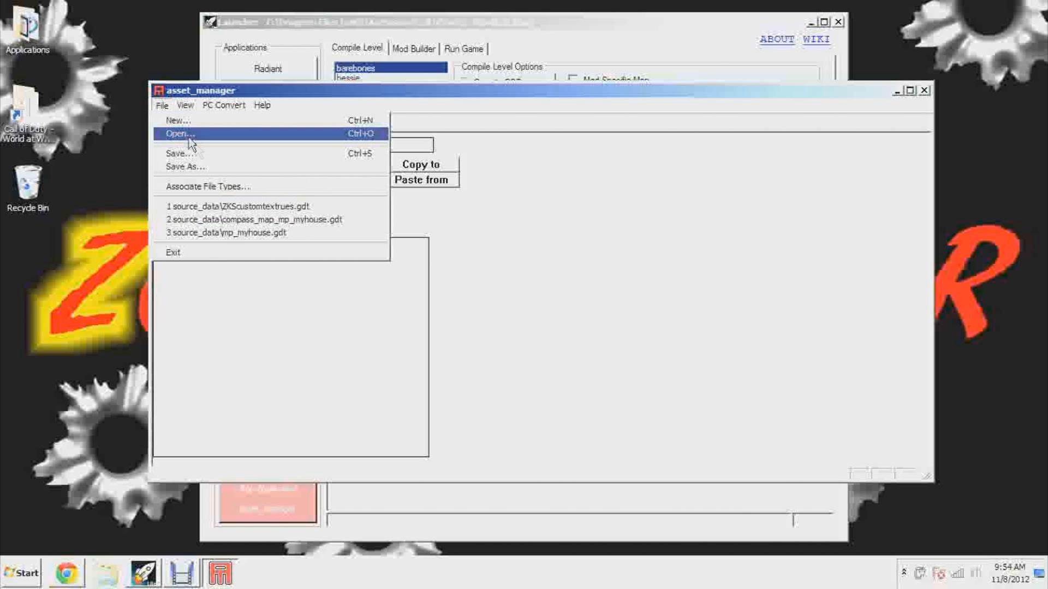
{"action": "left_click", "coordinate": [209, 169]}
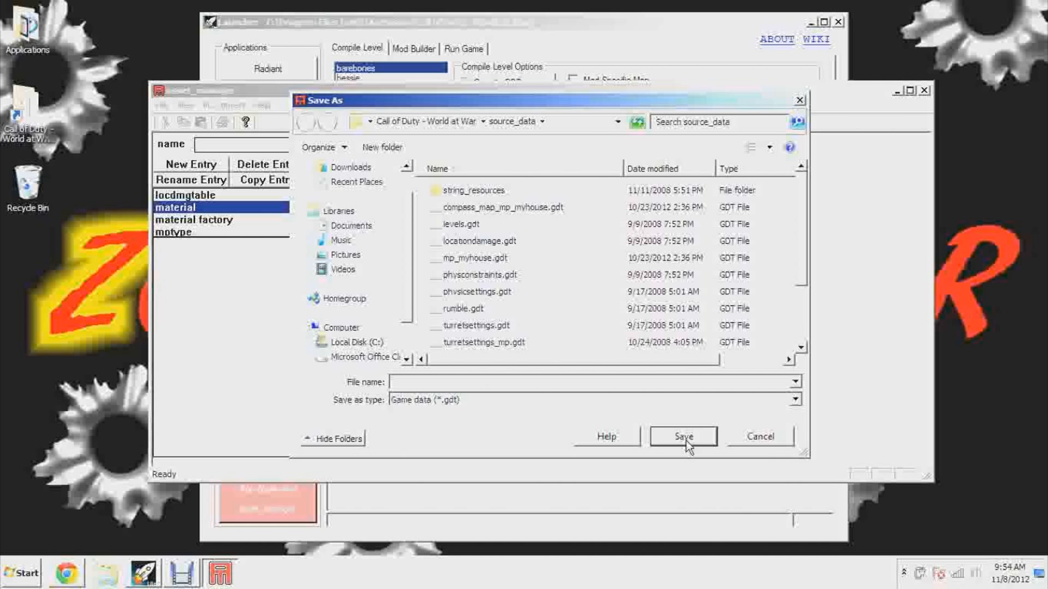
{"action": "type", "text": "My"}
{"action": "key", "text": "BackSpace"}
{"action": "key", "text": "BackSpace"}
{"action": "key", "text": "BackSpace"}
{"action": "key", "text": "BackSpace"}
{"action": "key", "text": "BackSpace"}
{"action": "key", "text": "BackSpace"}
{"action": "key", "text": "BackSpace"}
{"action": "key", "text": "BackSpace"}
{"action": "key", "text": "BackSpace"}
{"action": "key", "text": "BackSpace"}
{"action": "left_click", "coordinate": [684, 437]}
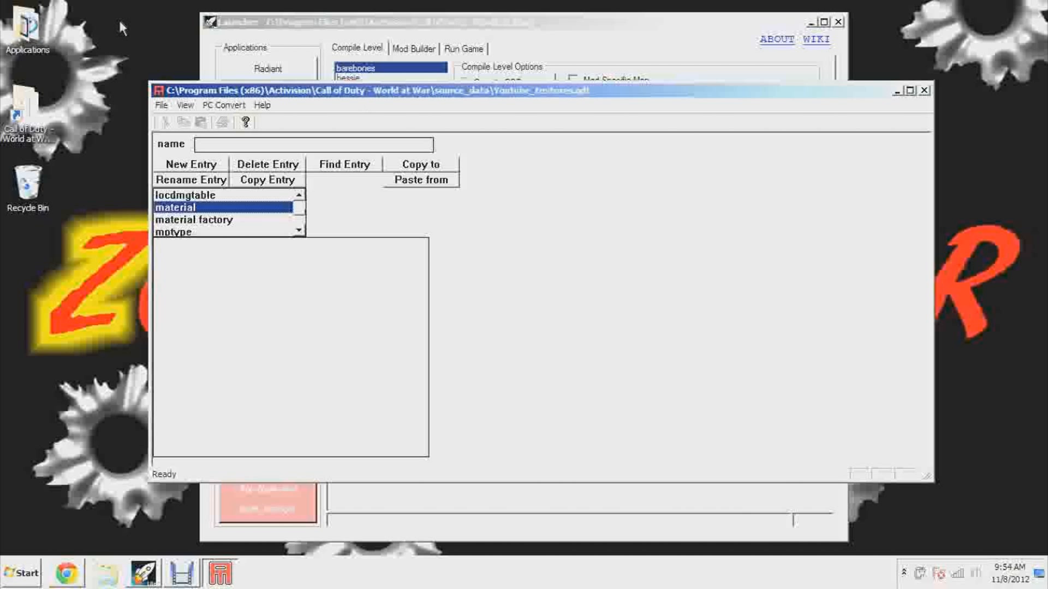
Open the Youtube_textures.gdt file from the source_data folder
{"action": "left_click", "coordinate": [164, 105]}
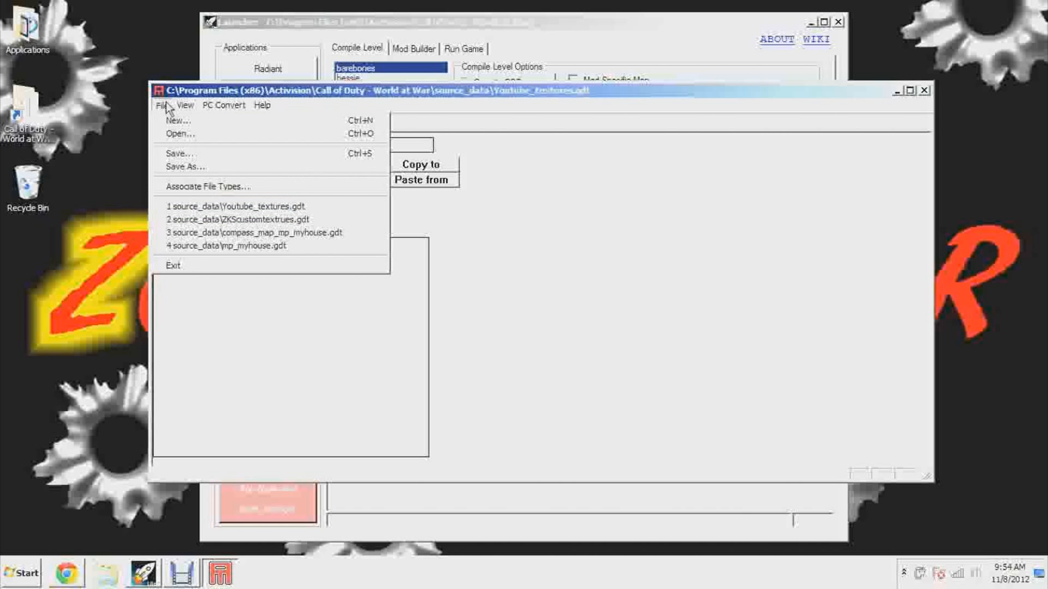
{"action": "left_click", "coordinate": [173, 134]}
{"action": "left_click", "coordinate": [801, 377]}
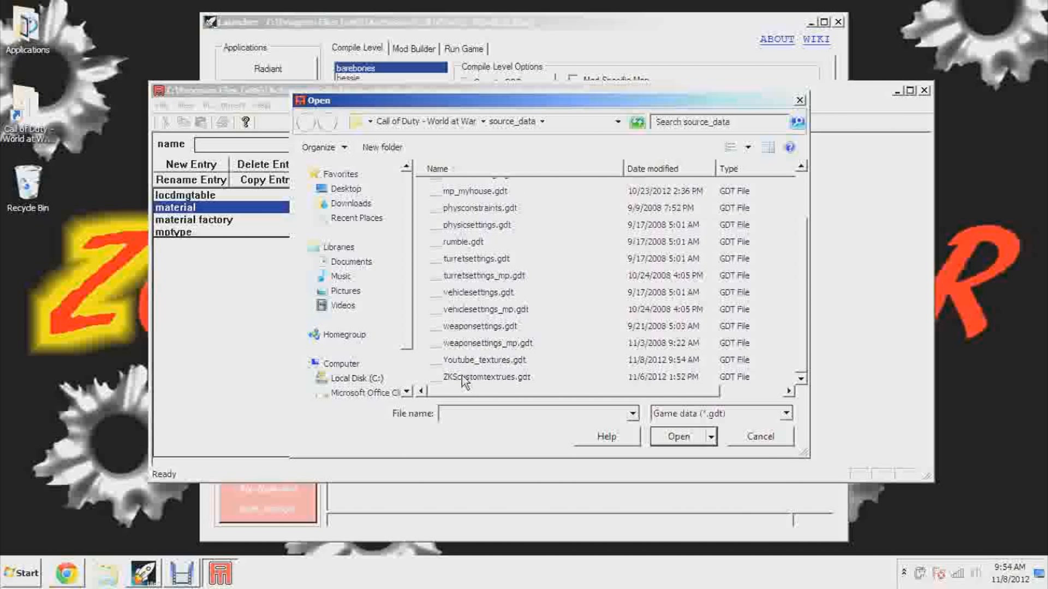
{"action": "double_click", "coordinate": [489, 360]}
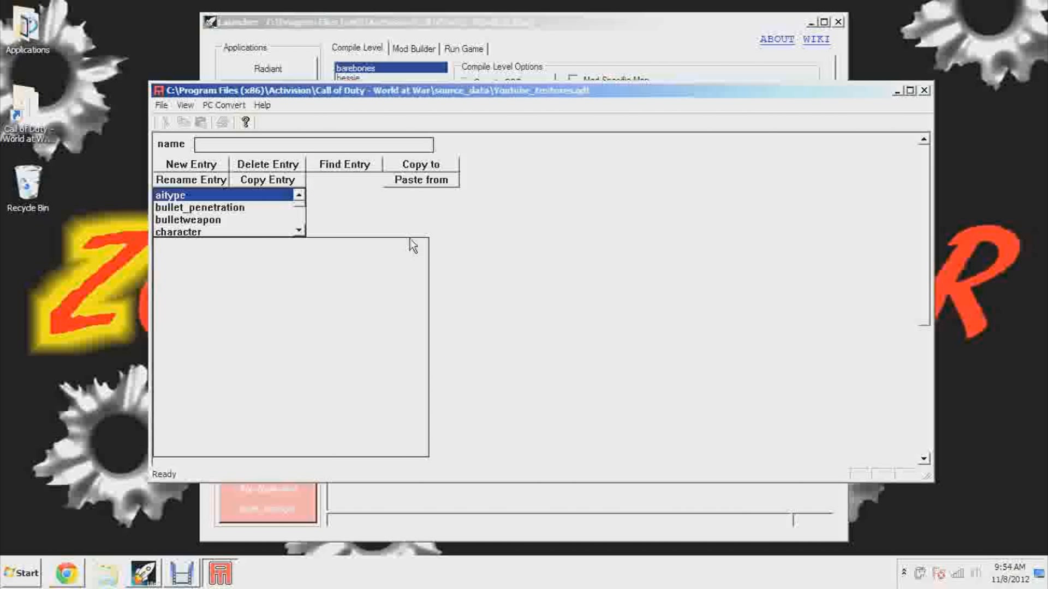
Choose the material asset type and add a new entry named bo2.tga
{"action": "left_click", "coordinate": [299, 232]}
{"action": "left_click", "coordinate": [299, 232]}
{"action": "left_click", "coordinate": [299, 233]}
{"action": "left_click", "coordinate": [299, 233]}
{"action": "left_click", "coordinate": [299, 232]}
{"action": "left_click", "coordinate": [299, 232]}
{"action": "left_click", "coordinate": [299, 232]}
{"action": "left_click", "coordinate": [299, 232]}
{"action": "left_click", "coordinate": [299, 233]}
{"action": "left_click", "coordinate": [299, 232]}
{"action": "left_click", "coordinate": [299, 232]}
{"action": "left_click", "coordinate": [170, 232]}
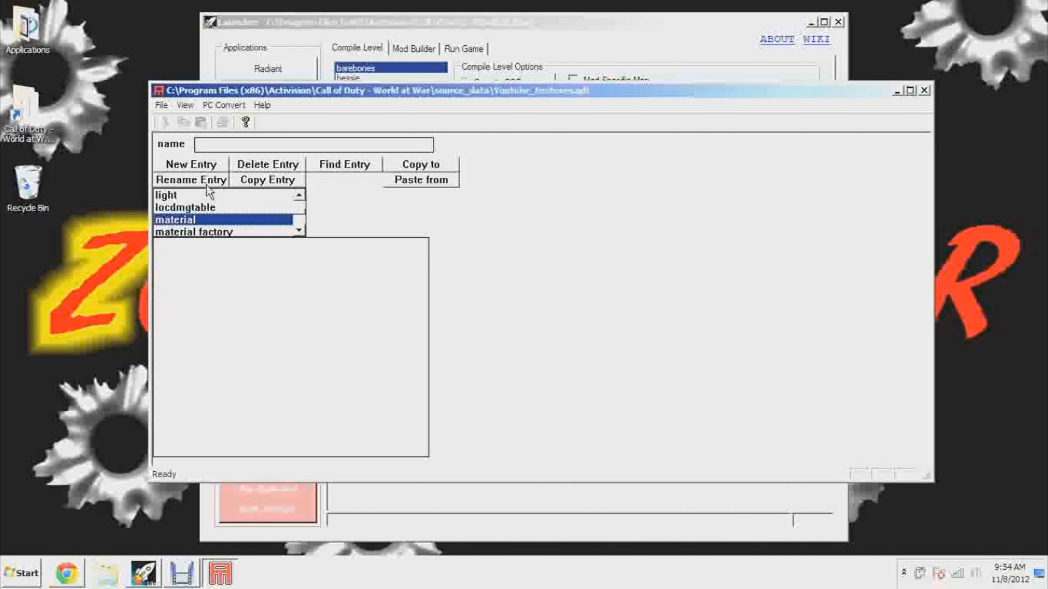
{"action": "left_click", "coordinate": [205, 164]}
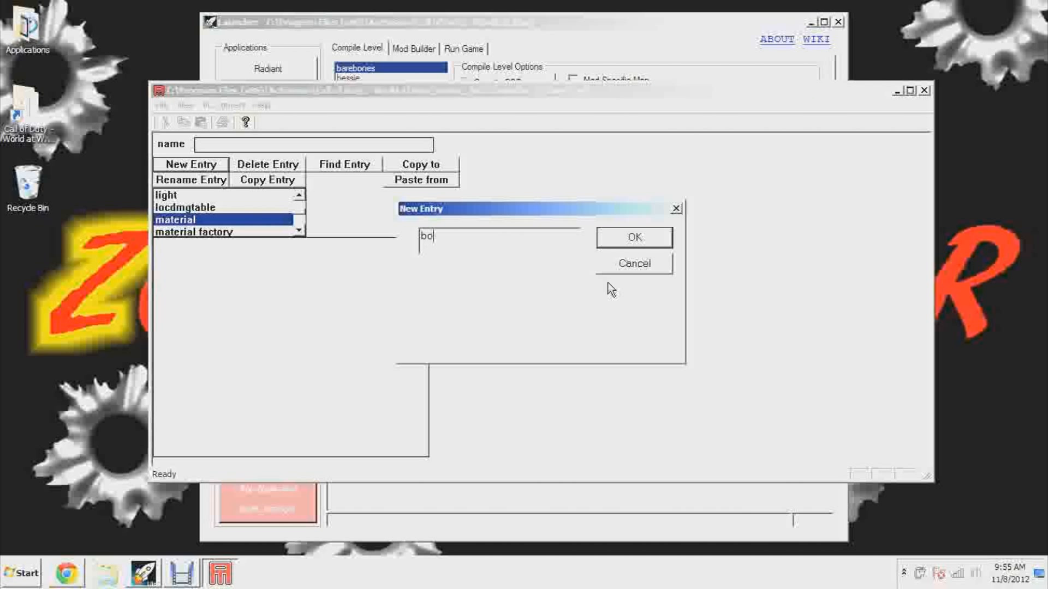
{"action": "type", "text": "bo2.tga"}
{"action": "key", "text": "Return"}
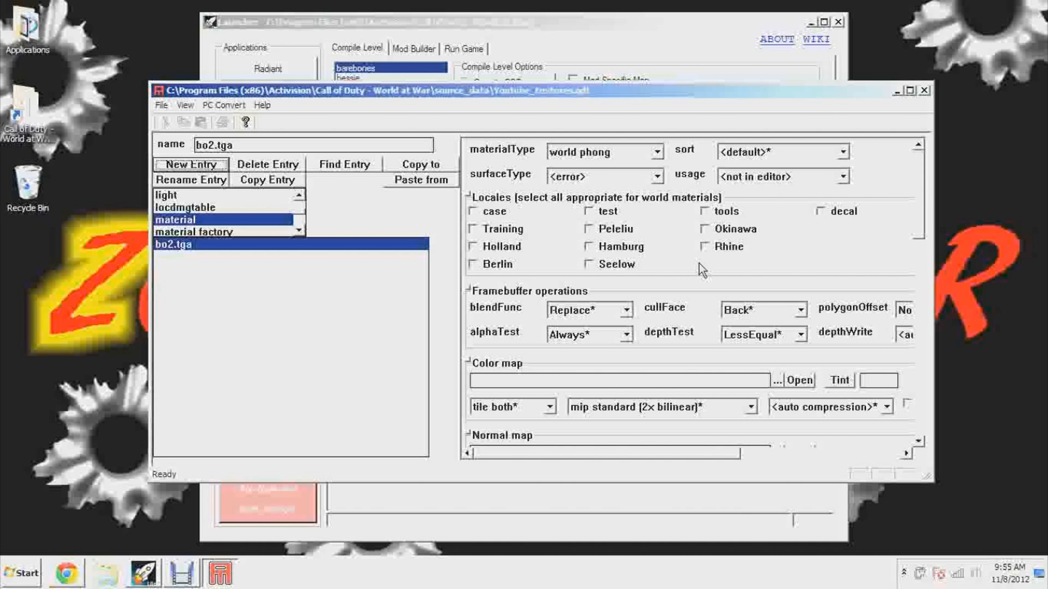
Enable the decal locale for bo2.tga and set its surface type to paper and its usage to poster
{"action": "left_click", "coordinate": [830, 215]}
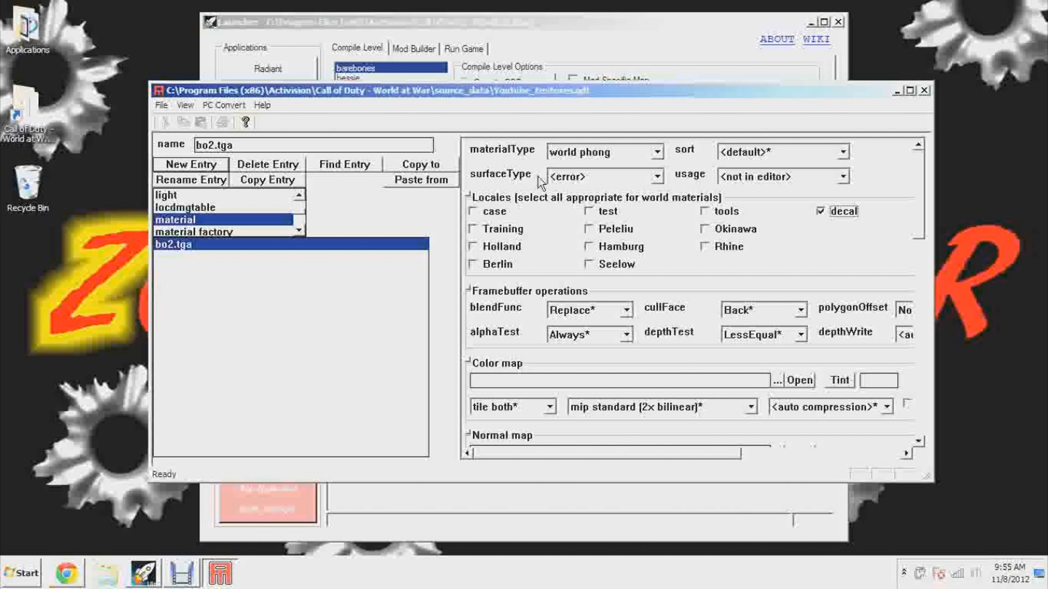
{"action": "left_click", "coordinate": [656, 177]}
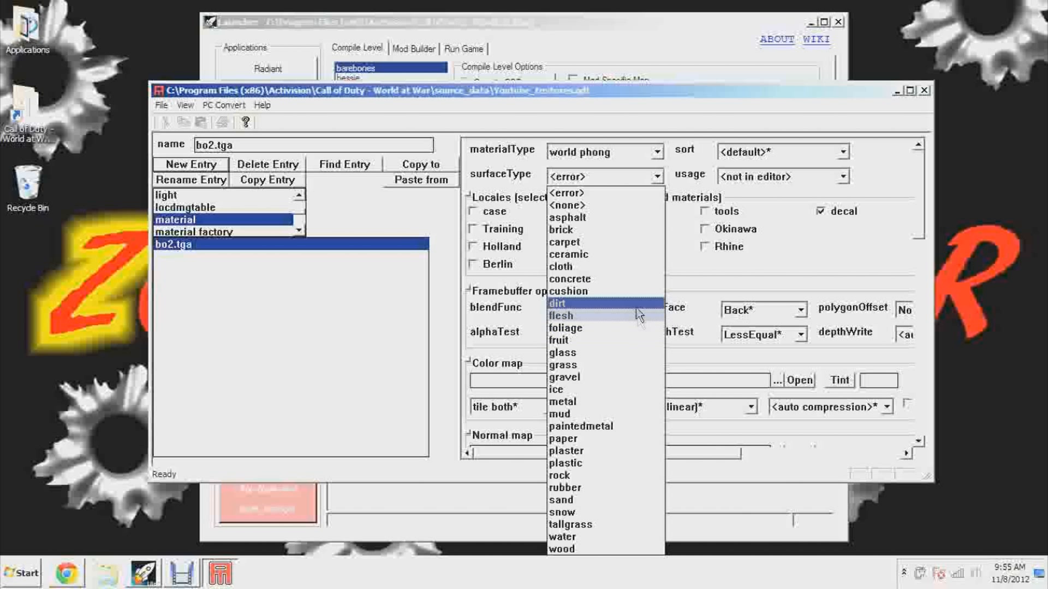
{"action": "left_click", "coordinate": [605, 316]}
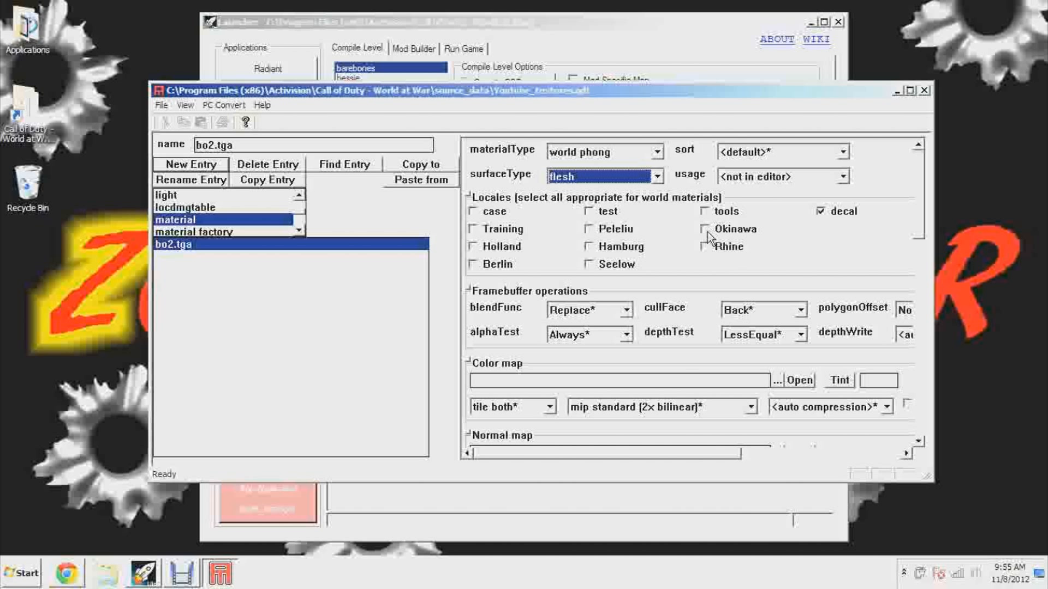
{"action": "left_click", "coordinate": [657, 177]}
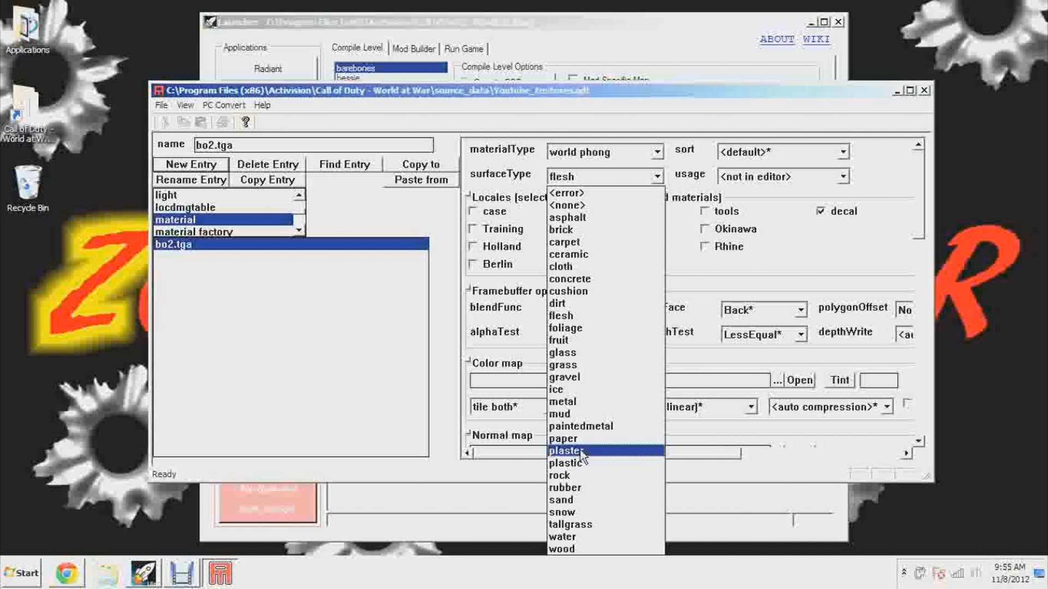
{"action": "left_click", "coordinate": [564, 439]}
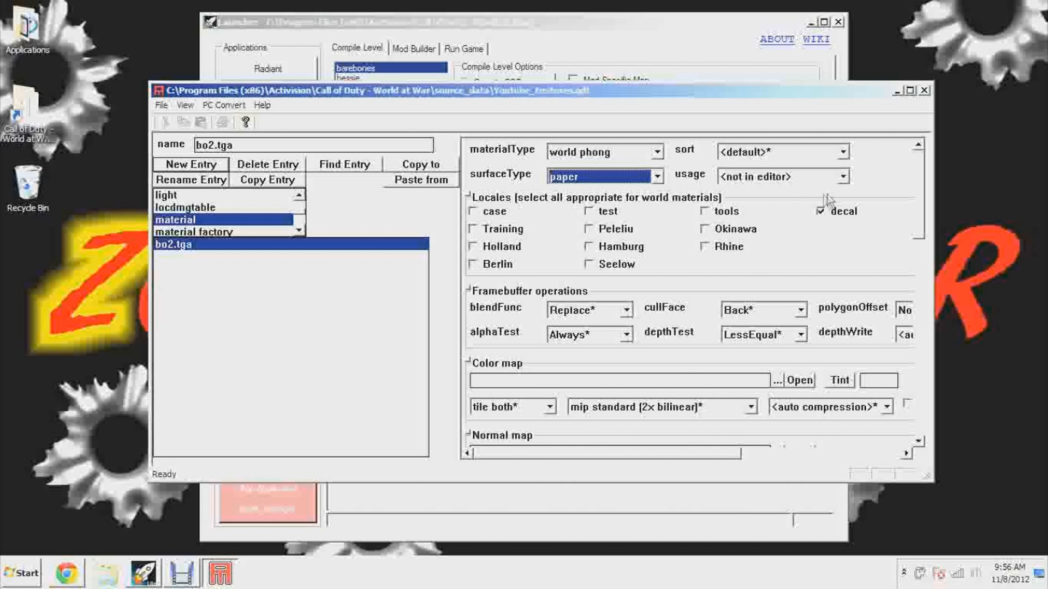
{"action": "left_click", "coordinate": [843, 176]}
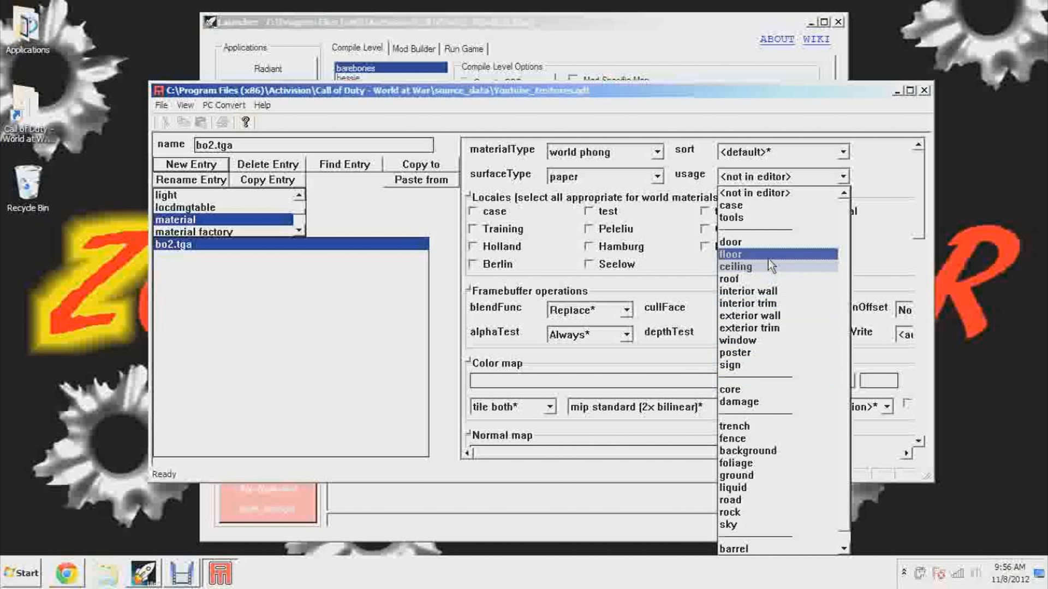
{"action": "left_click", "coordinate": [782, 353]}
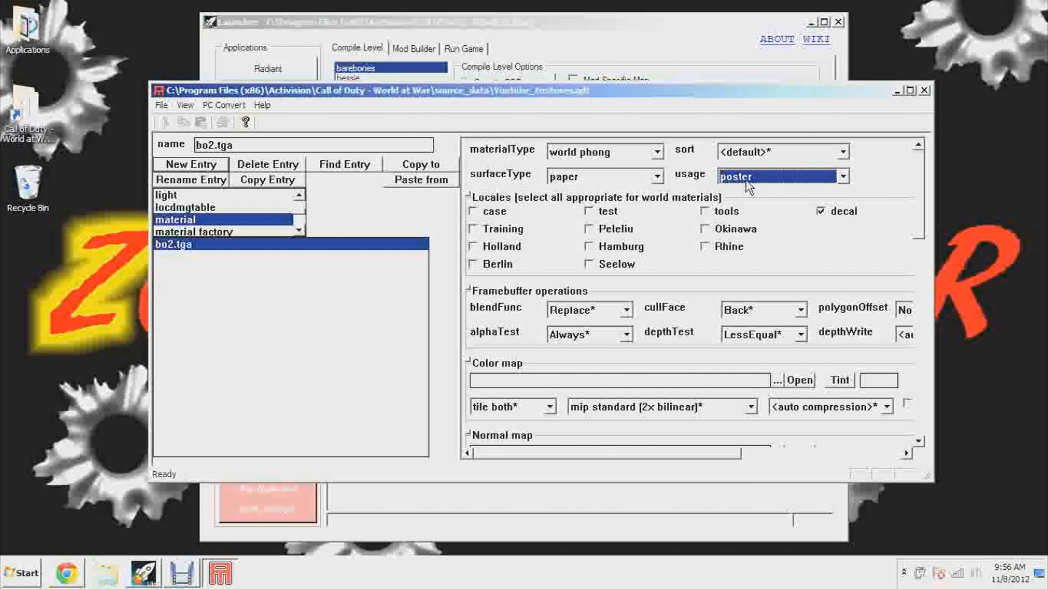
{"action": "left_click", "coordinate": [825, 178]}
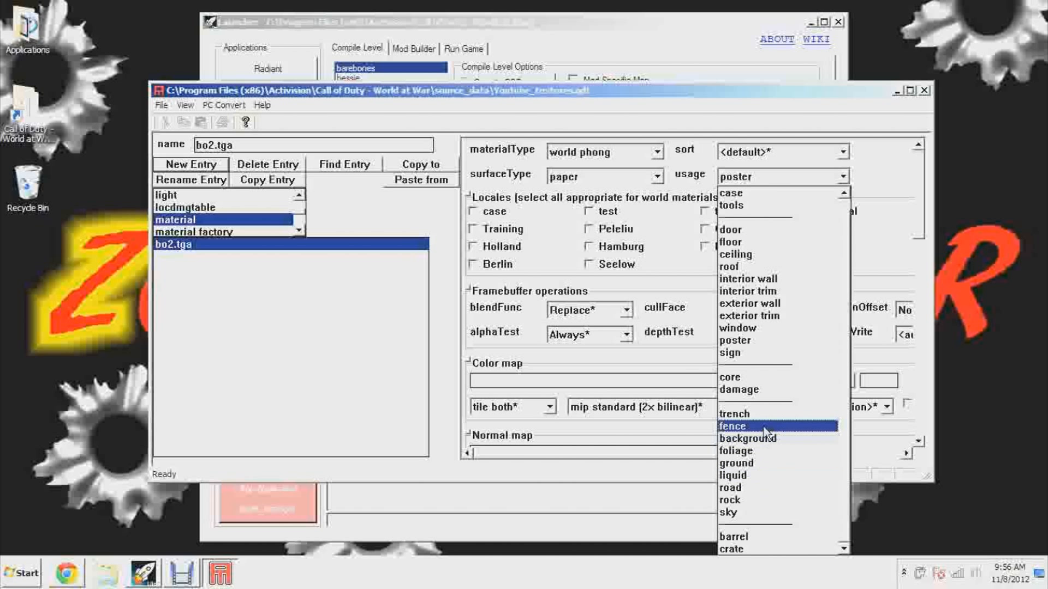
{"action": "left_click", "coordinate": [778, 340]}
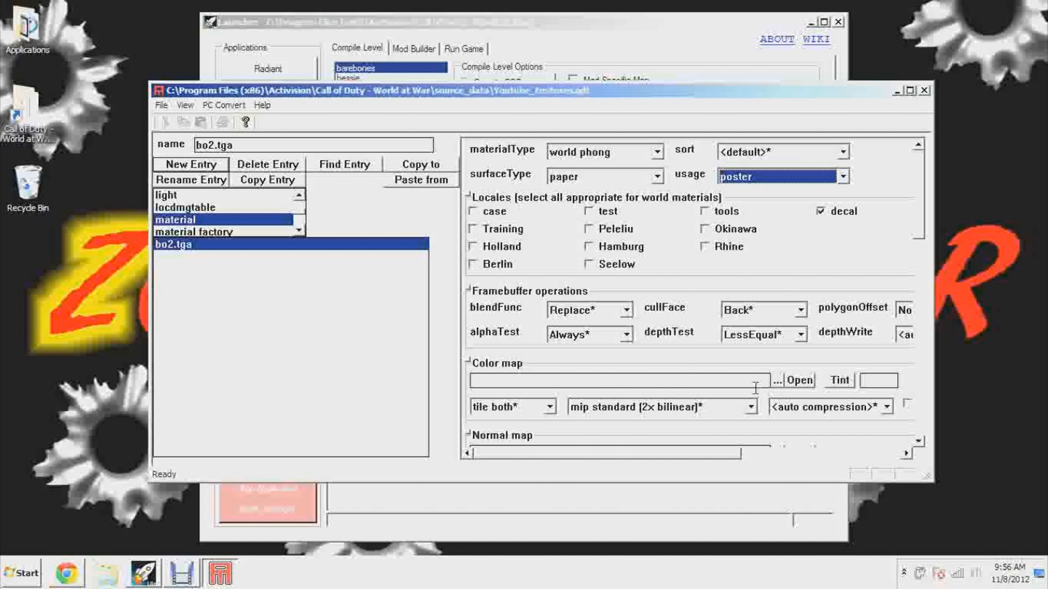
Assign bo2.tga from the raw\images folder as the material's color map
{"action": "left_click", "coordinate": [776, 381]}
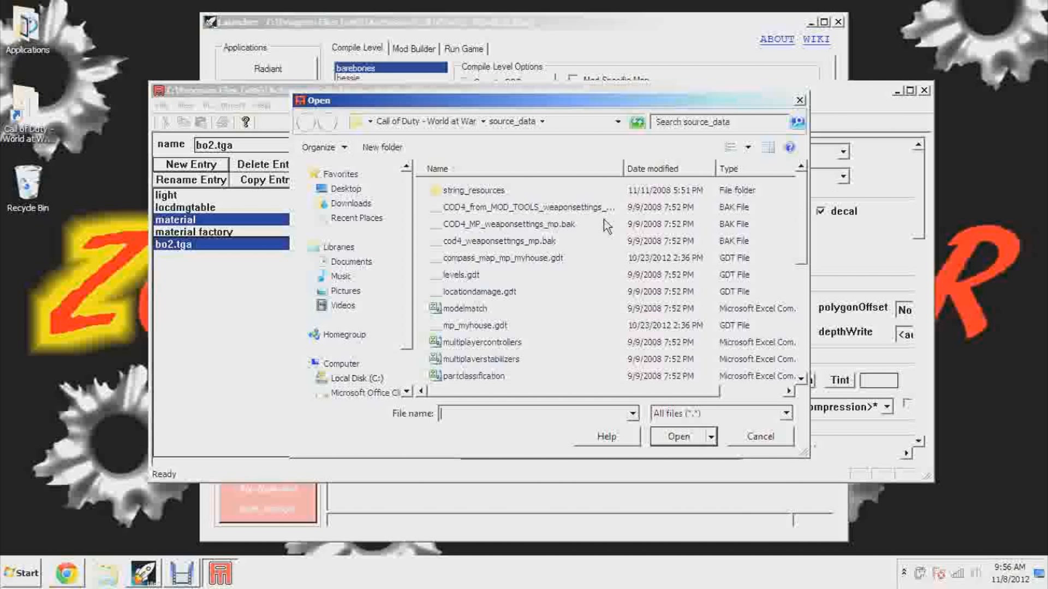
{"action": "left_click", "coordinate": [418, 121]}
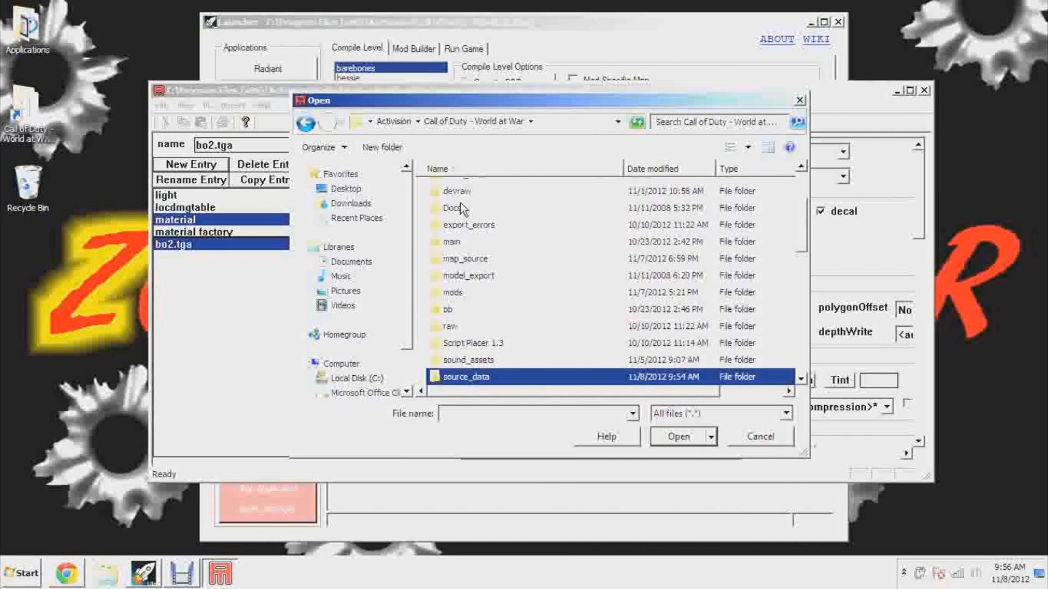
{"action": "double_click", "coordinate": [447, 326]}
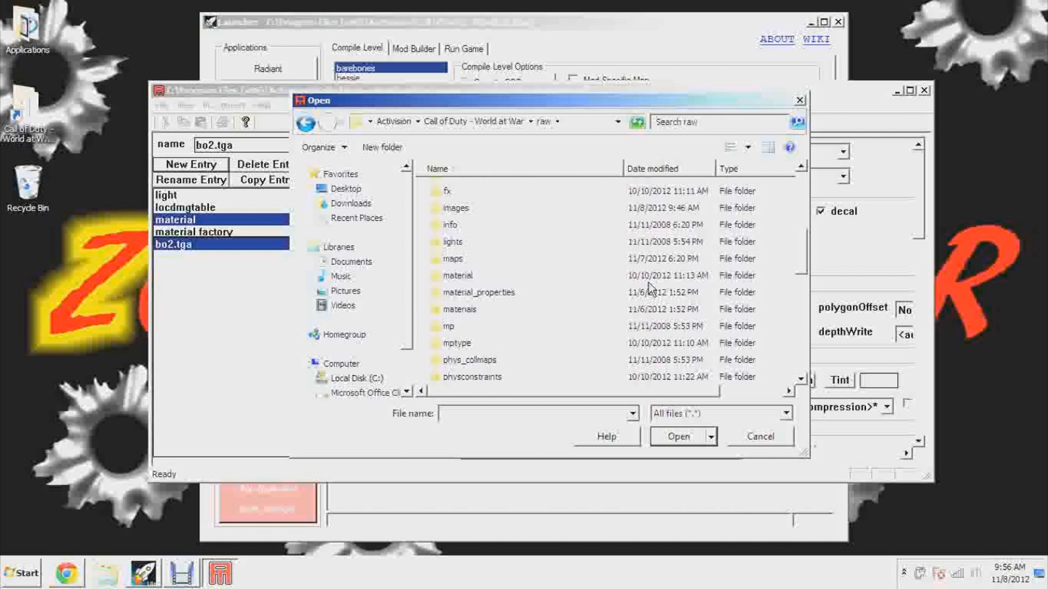
{"action": "double_click", "coordinate": [454, 208]}
{"action": "scroll", "coordinate": [568, 252], "scroll_direction": "down", "scroll_amount": 8}
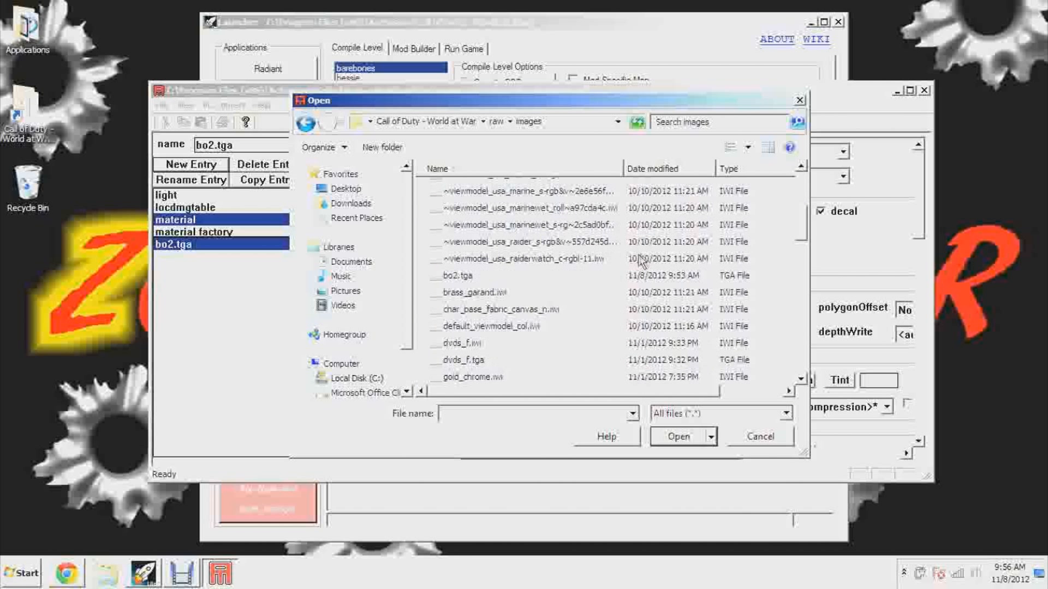
{"action": "left_click", "coordinate": [465, 220]}
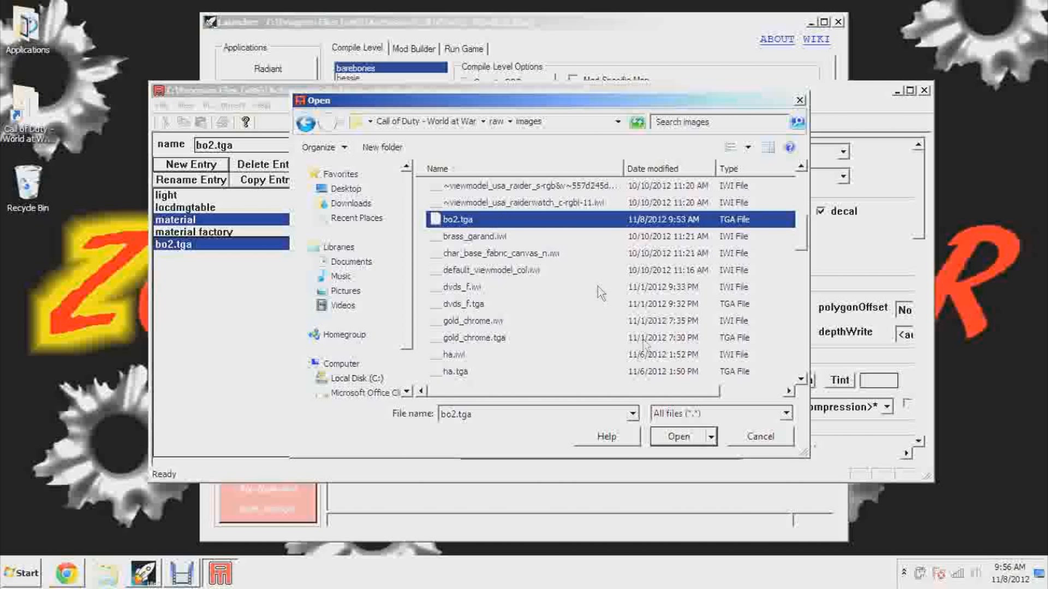
{"action": "left_click", "coordinate": [701, 438]}
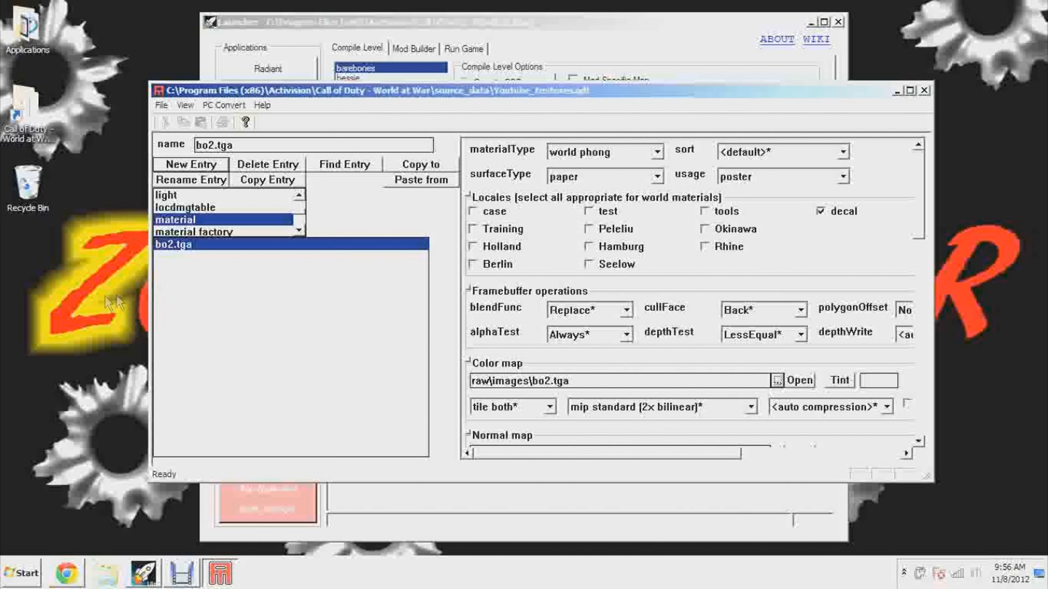
Save the game data file and run the PC conversion of bo2.tga, closing the converter console and Asset Manager
{"action": "left_click", "coordinate": [161, 105]}
{"action": "left_click", "coordinate": [187, 153]}
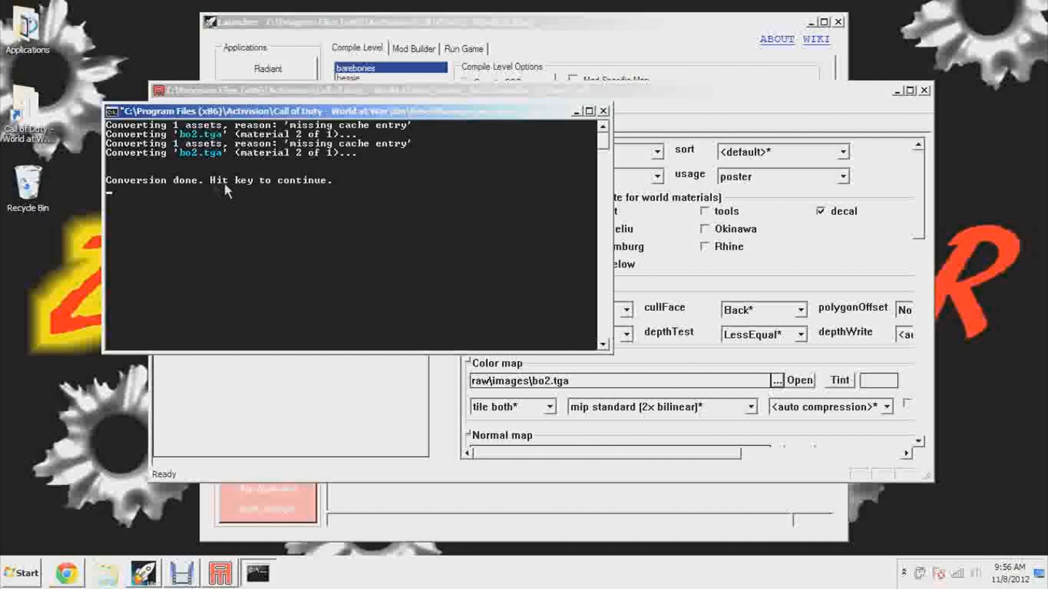
{"action": "left_click", "coordinate": [604, 111]}
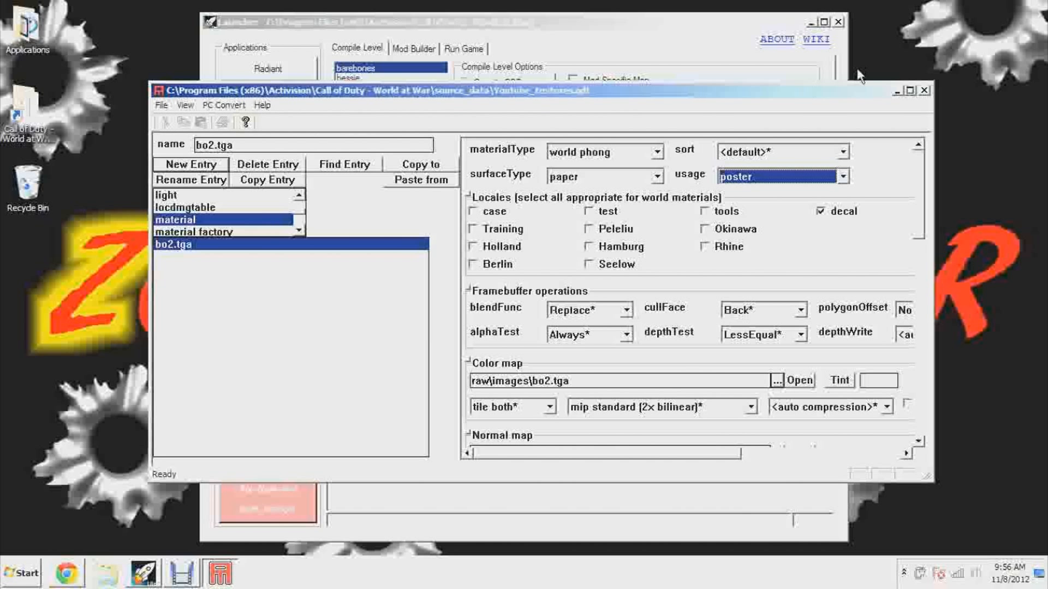
{"action": "left_click", "coordinate": [924, 90]}
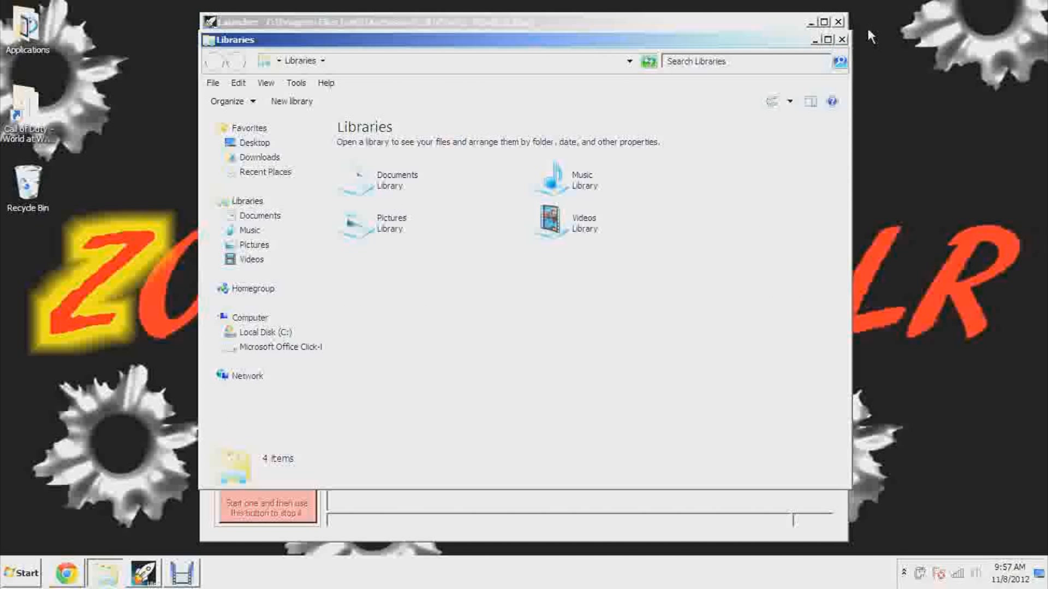
Close the Libraries window and check the bo2 texture files in the raw\images folder of Call of Duty - World at War
{"action": "left_click", "coordinate": [842, 42]}
{"action": "double_click", "coordinate": [33, 110]}
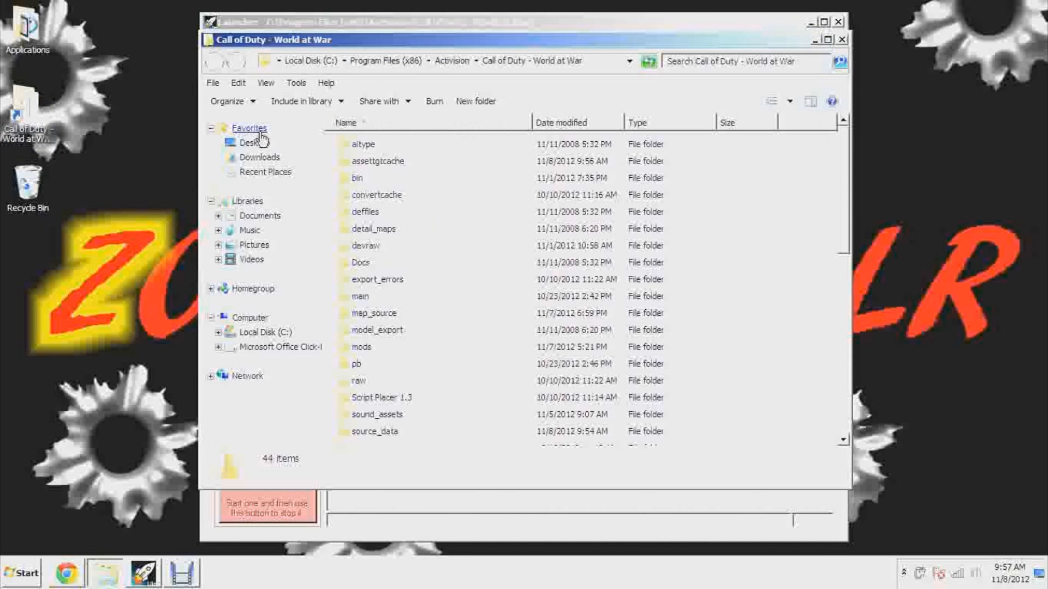
{"action": "double_click", "coordinate": [357, 382]}
{"action": "scroll", "coordinate": [382, 382], "scroll_direction": "down", "scroll_amount": 1}
{"action": "double_click", "coordinate": [383, 337]}
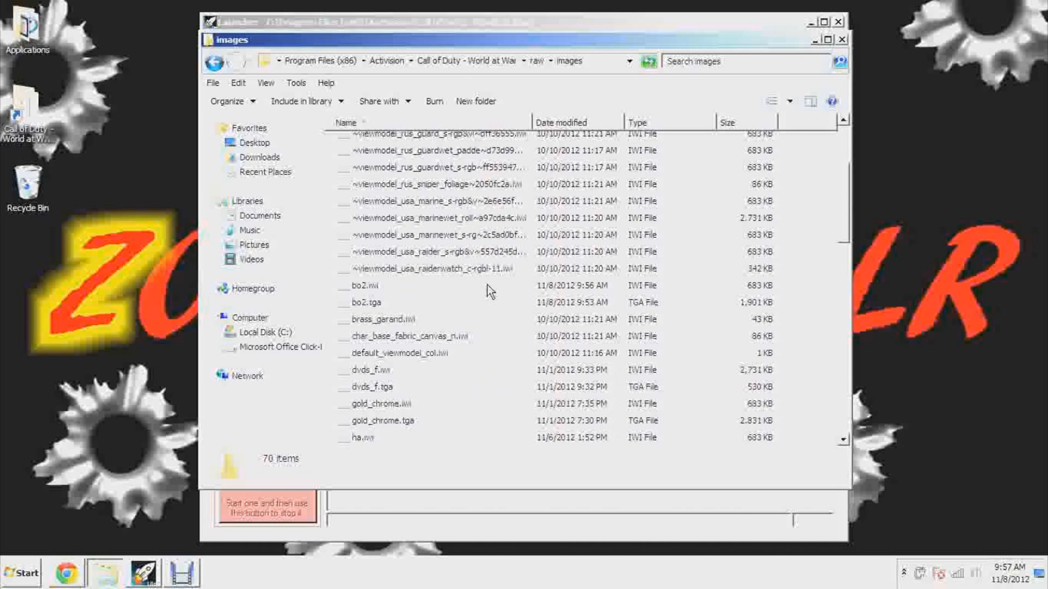
{"action": "left_click", "coordinate": [368, 306]}
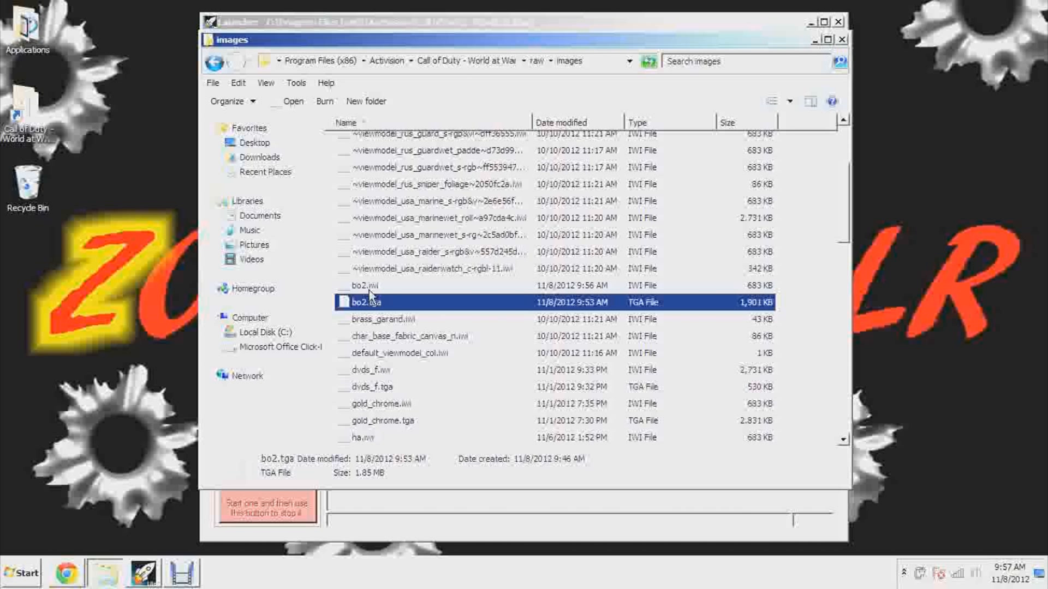
Copy the converted bo2.iwi file from the raw\images folder
{"action": "left_click", "coordinate": [369, 289]}
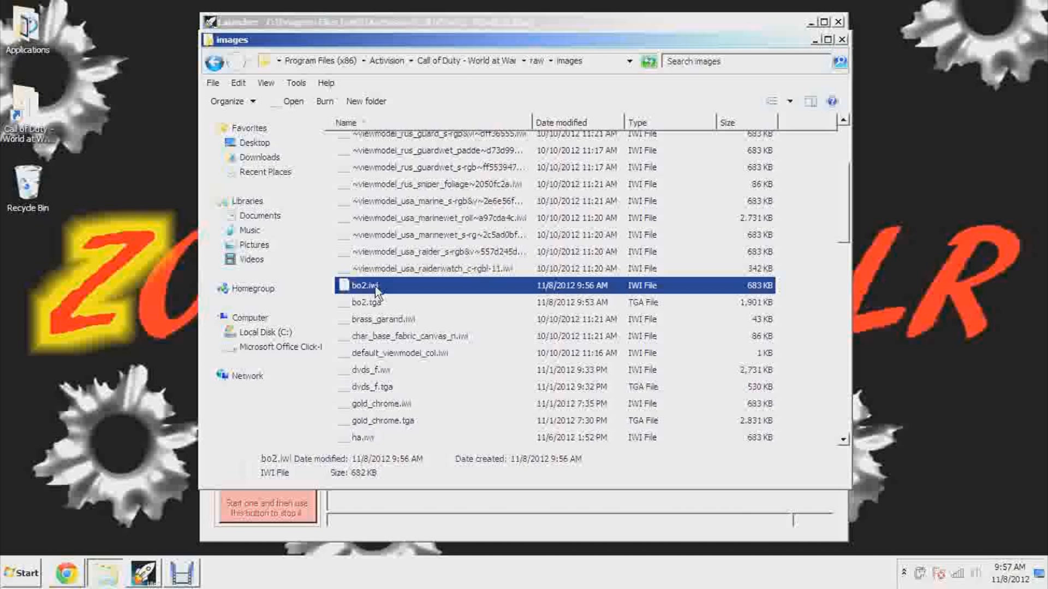
{"action": "right_click", "coordinate": [442, 290]}
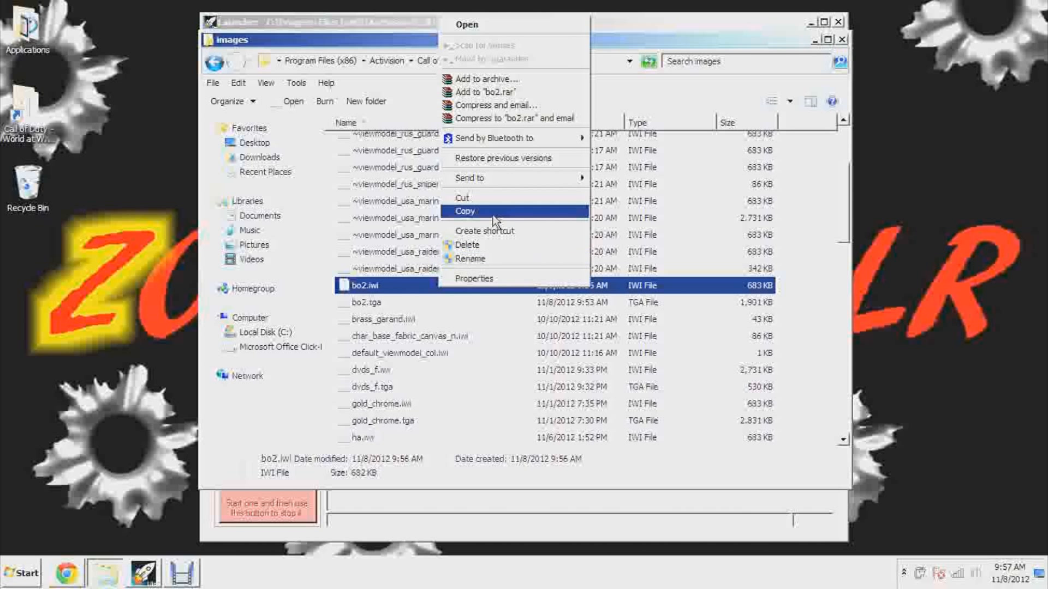
{"action": "left_click", "coordinate": [491, 219]}
Create a new folder named images inside mods\nazi_zombie_YoutubeTest of Call of Duty - World at War
{"action": "left_click", "coordinate": [470, 62]}
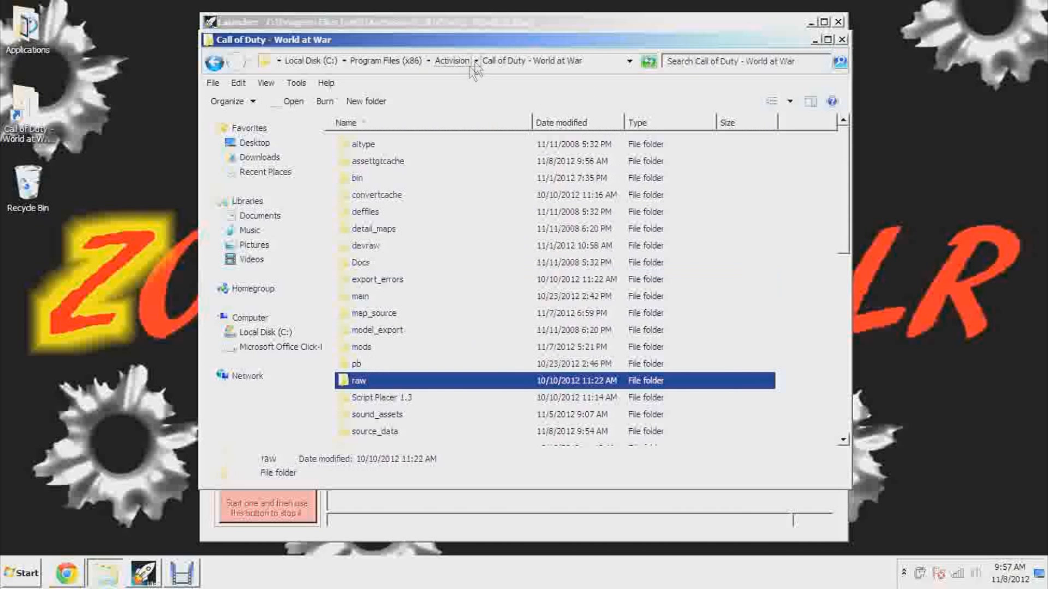
{"action": "double_click", "coordinate": [377, 347]}
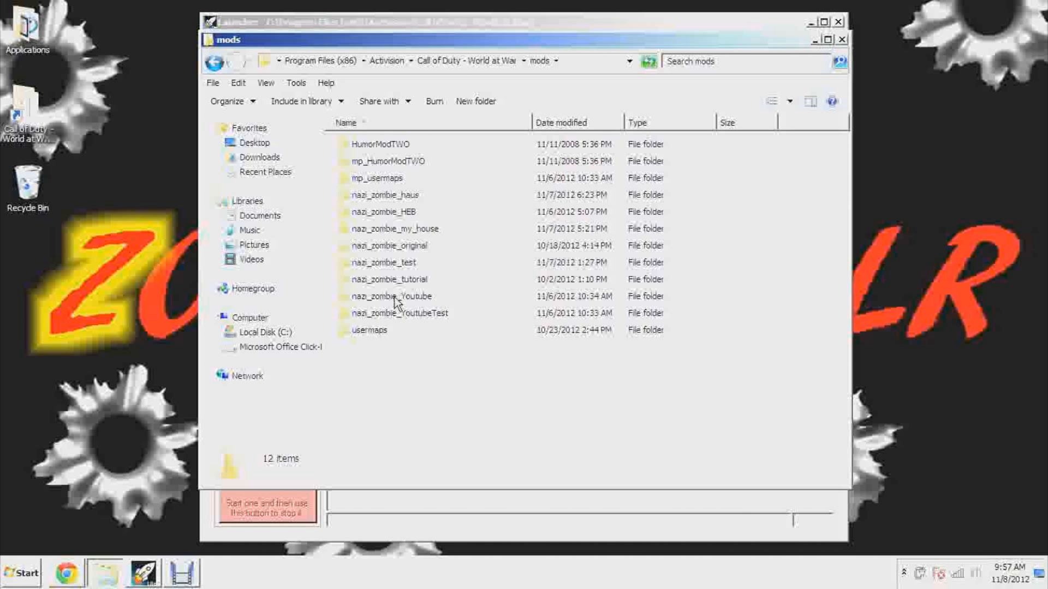
{"action": "double_click", "coordinate": [426, 315]}
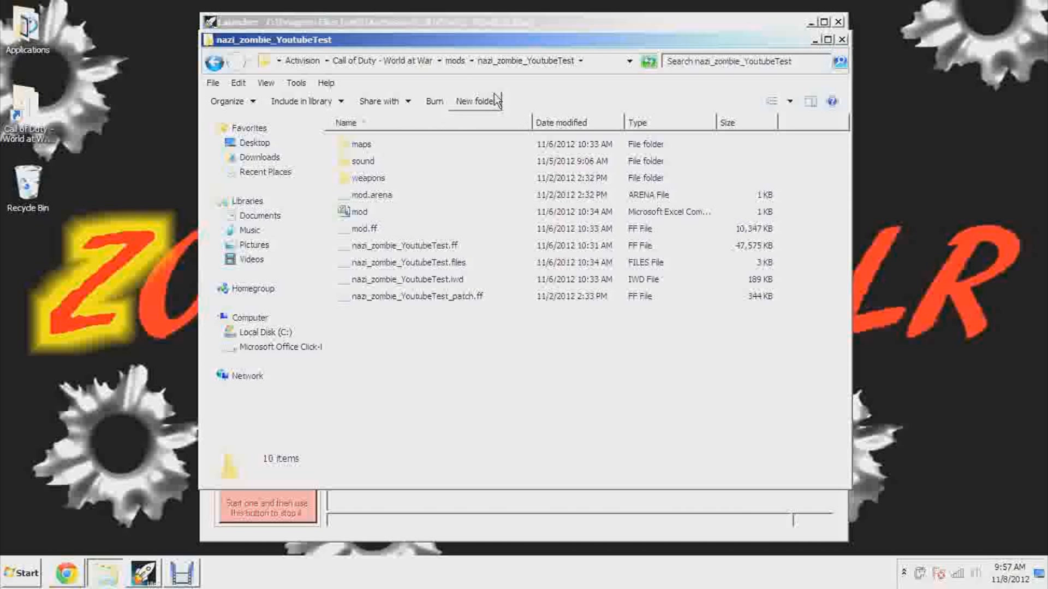
{"action": "left_click", "coordinate": [465, 102]}
{"action": "left_click", "coordinate": [519, 351]}
{"action": "type", "text": "images"}
{"action": "key", "text": "Return"}
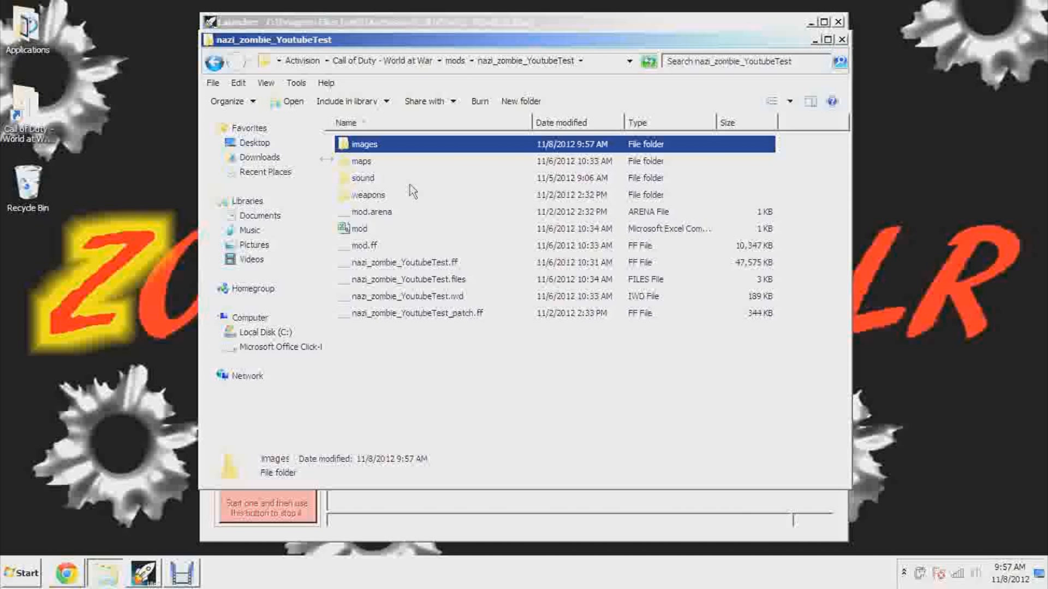
Paste bo2.iwi into the new images folder with administrator permission and close the folder window
{"action": "double_click", "coordinate": [371, 146]}
{"action": "right_click", "coordinate": [391, 185]}
{"action": "left_click", "coordinate": [455, 272]}
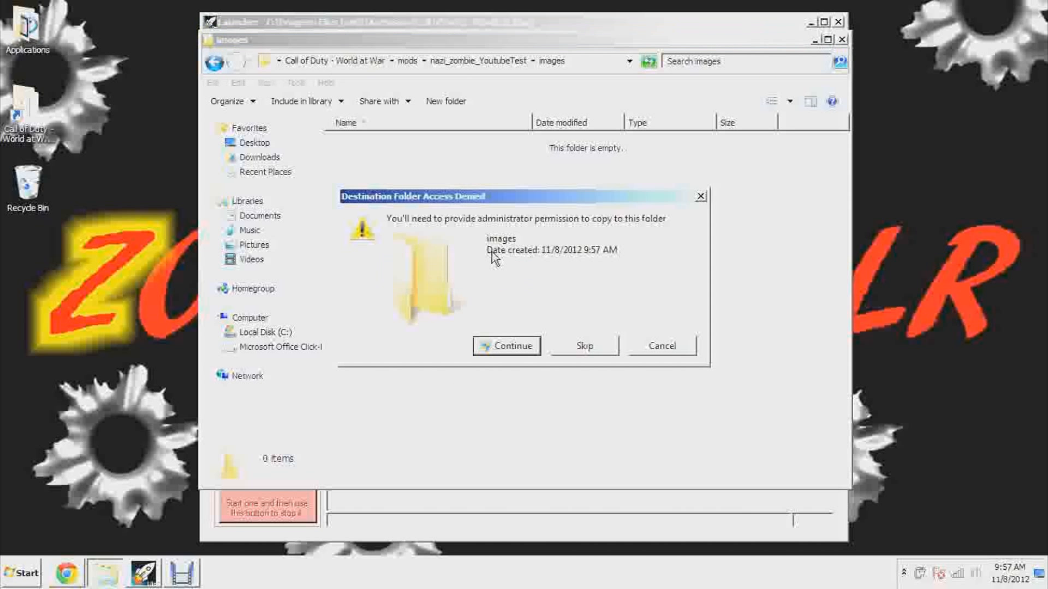
{"action": "left_click", "coordinate": [486, 335]}
{"action": "left_click", "coordinate": [449, 198]}
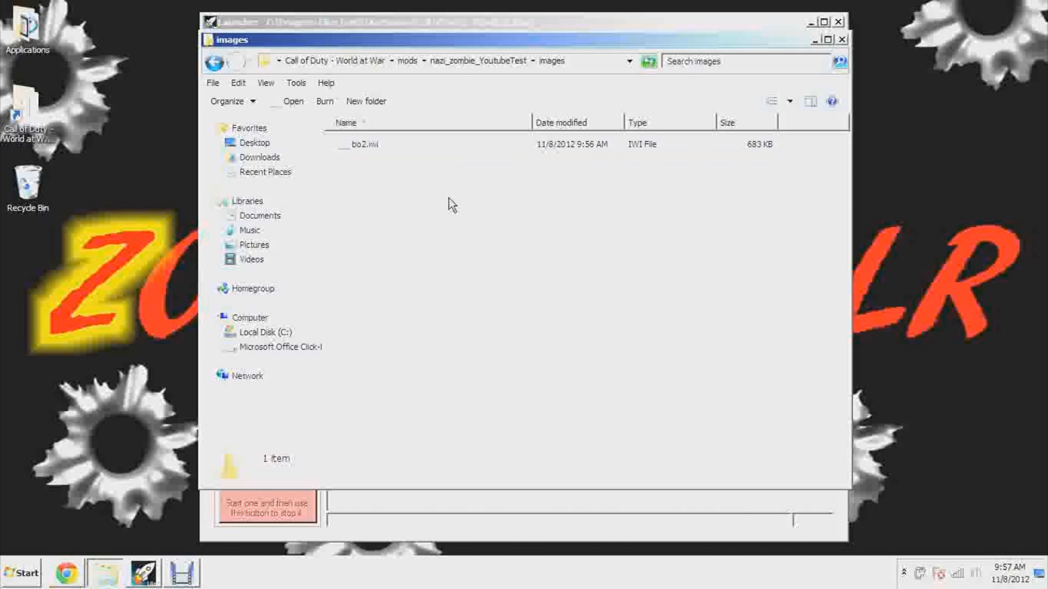
{"action": "left_click", "coordinate": [213, 65]}
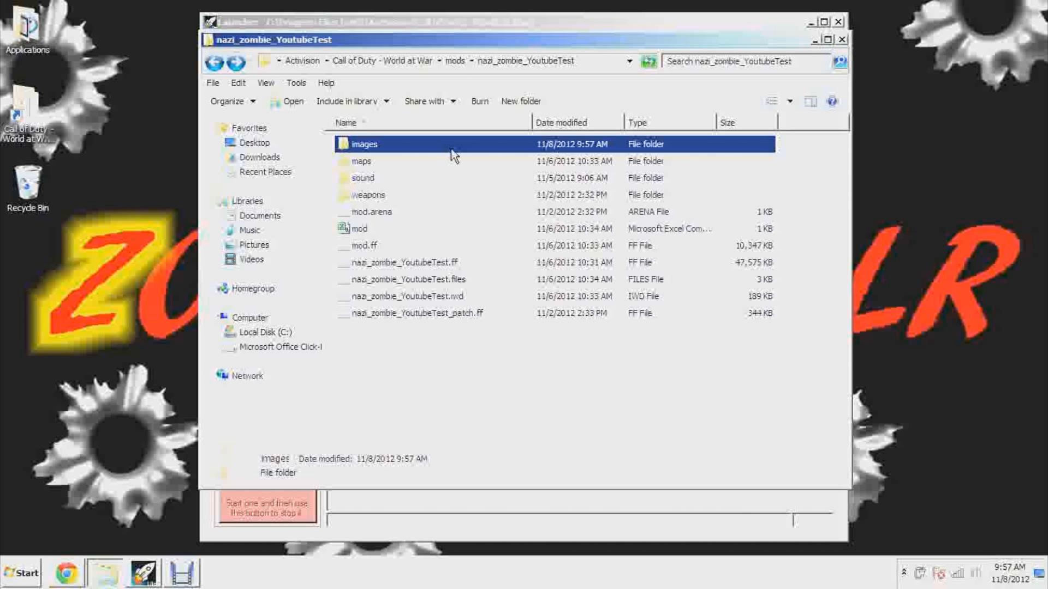
{"action": "left_click", "coordinate": [841, 39]}
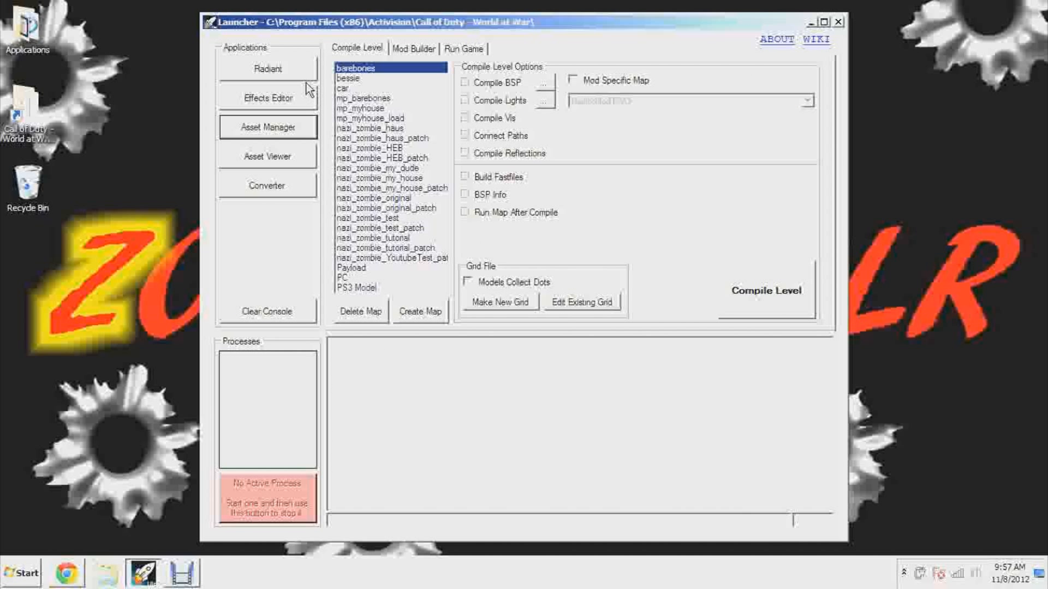
Launch Radiant, filter the textures by poster usage and select the bo2.tga texture
{"action": "left_click", "coordinate": [270, 69]}
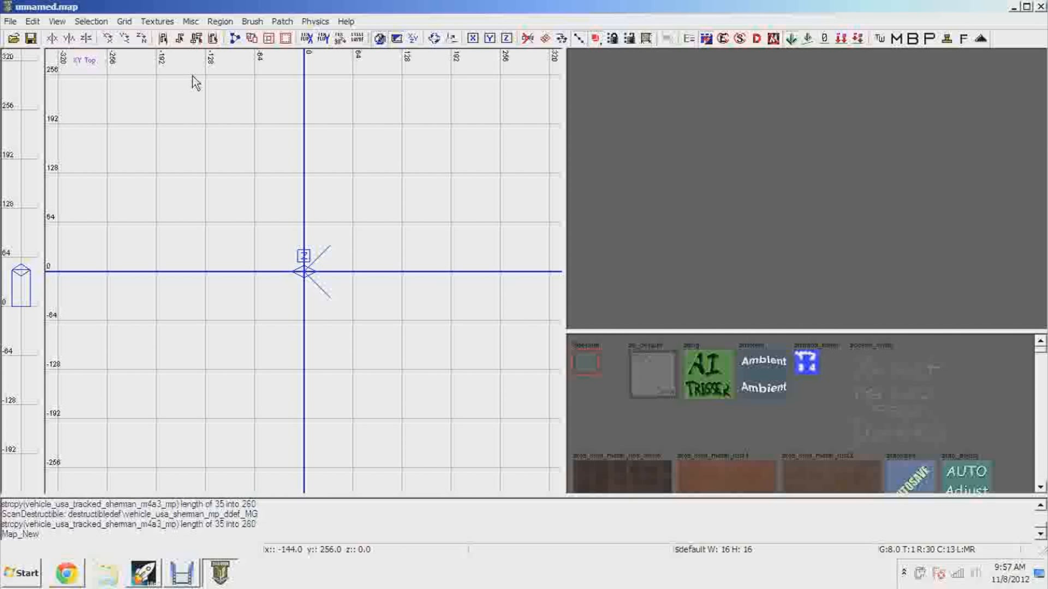
{"action": "left_click", "coordinate": [157, 21]}
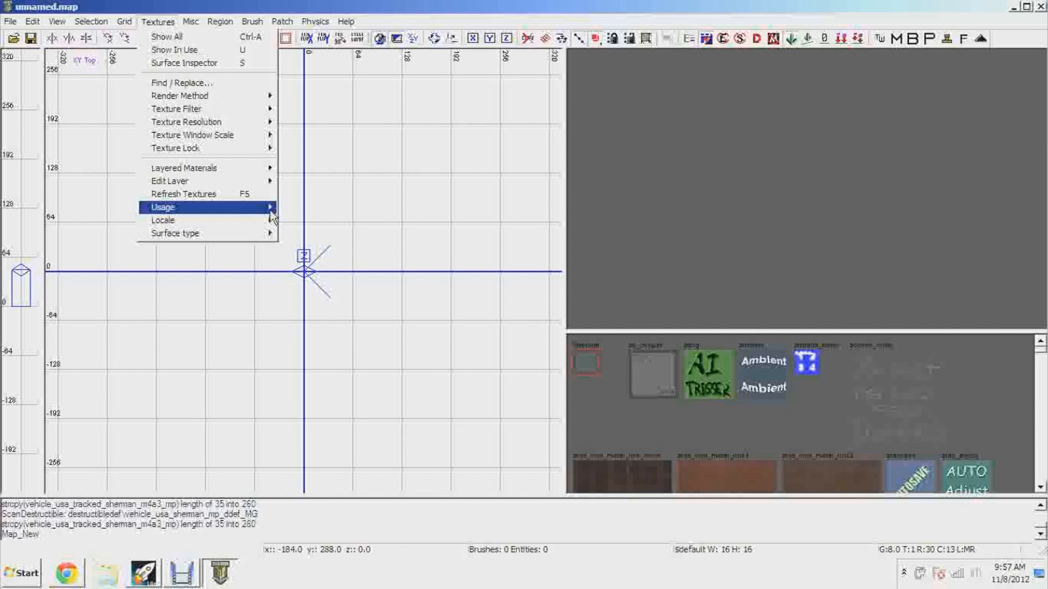
{"action": "mouse_move", "coordinate": [262, 207]}
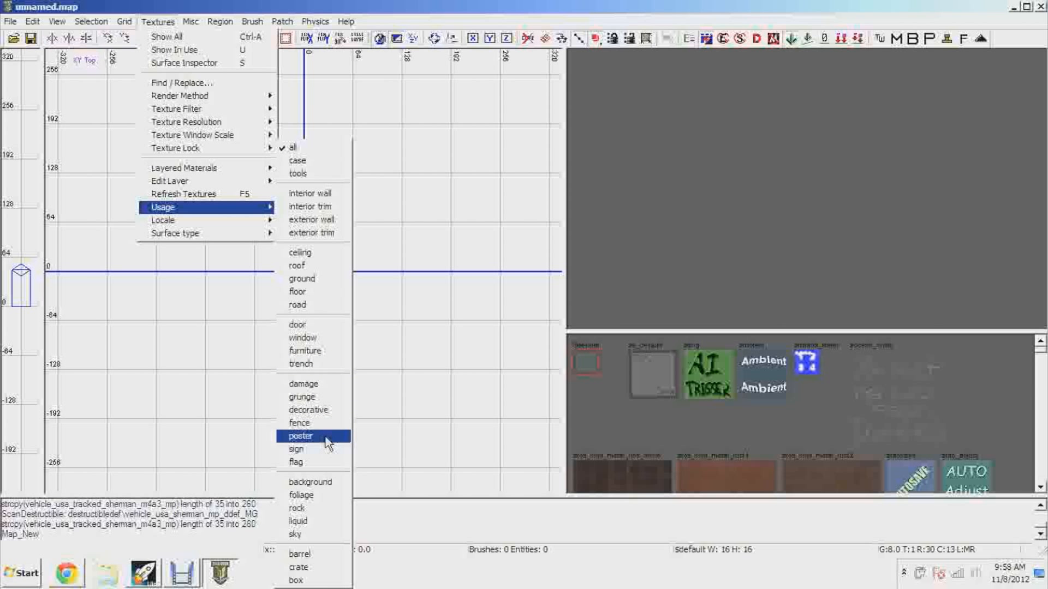
{"action": "left_click", "coordinate": [301, 436]}
{"action": "left_click", "coordinate": [1041, 486]}
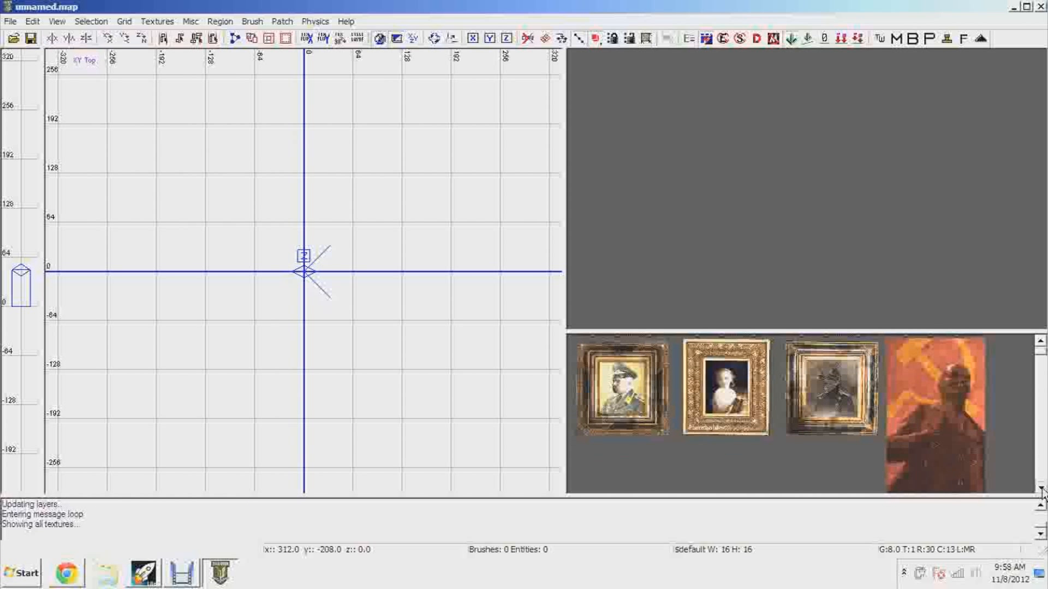
{"action": "scroll", "coordinate": [762, 409], "scroll_direction": "down", "scroll_amount": 8}
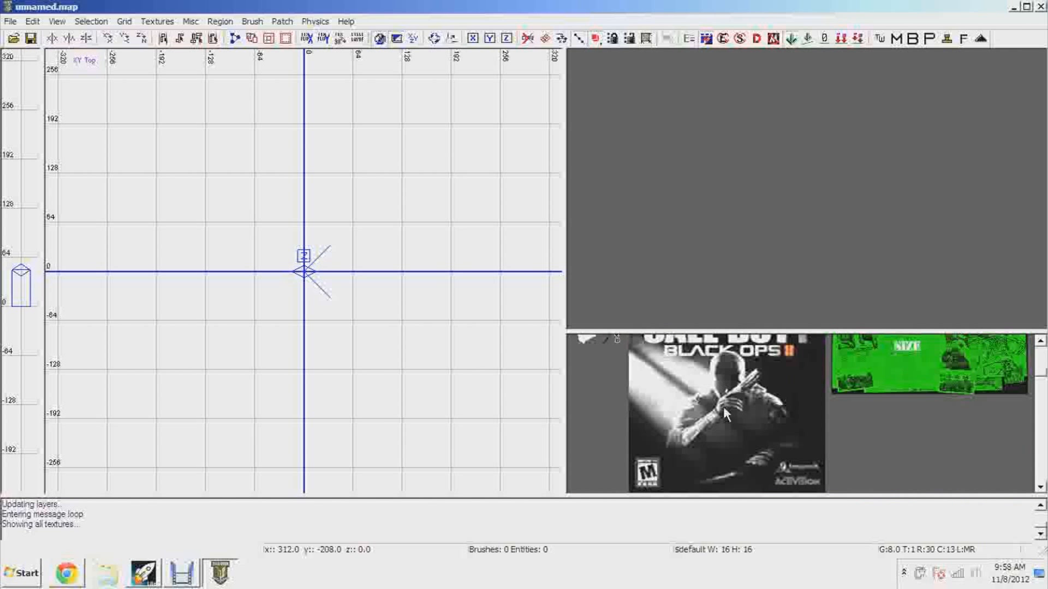
{"action": "left_click", "coordinate": [1041, 344]}
{"action": "left_click", "coordinate": [710, 406]}
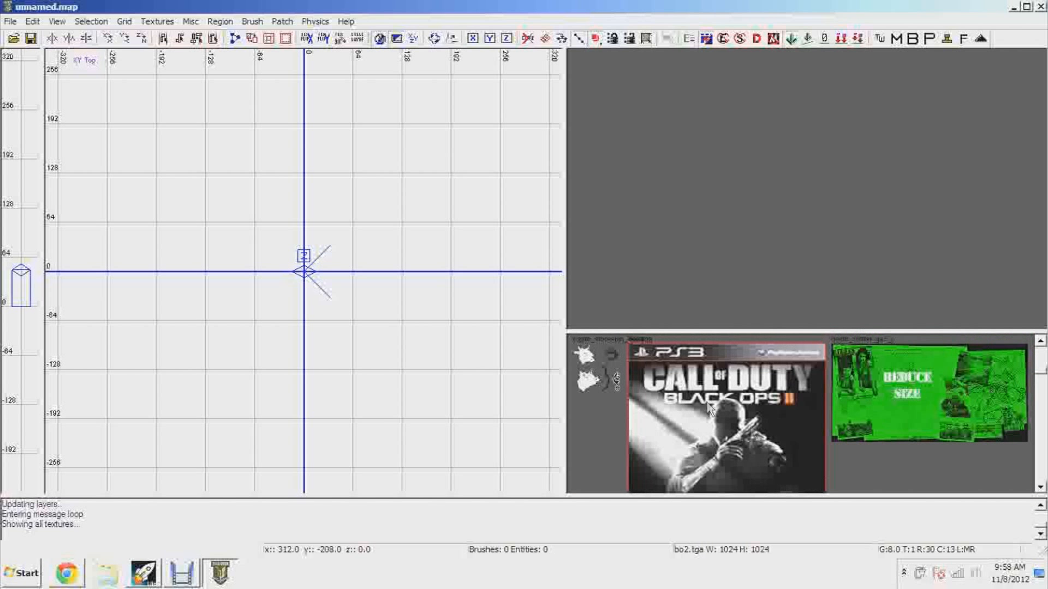
{"action": "left_click", "coordinate": [13, 38]}
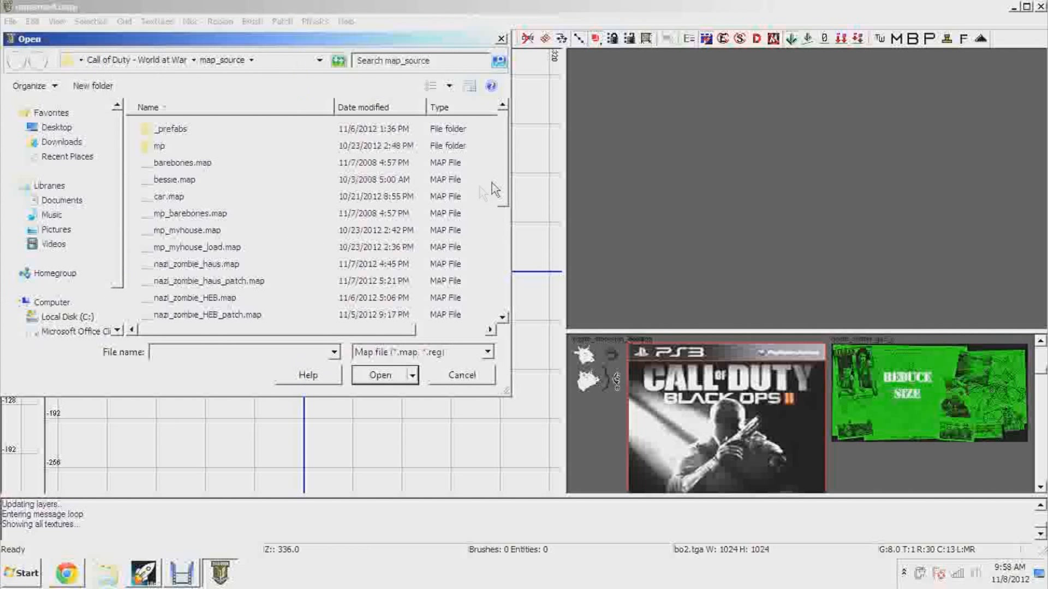
{"action": "left_click_drag", "start_coordinate": [496, 182], "coordinate": [501, 309]}
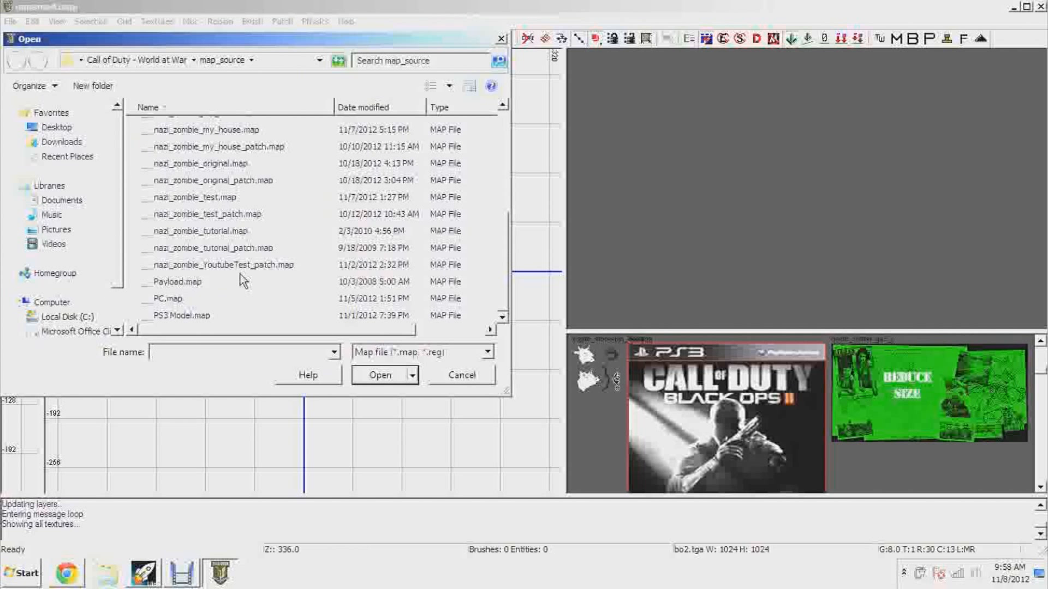
{"action": "mouse_move", "coordinate": [506, 257]}
{"action": "left_mouse_down"}
{"action": "mouse_move", "coordinate": [505, 199]}
{"action": "mouse_move", "coordinate": [512, 242]}
{"action": "left_mouse_up"}
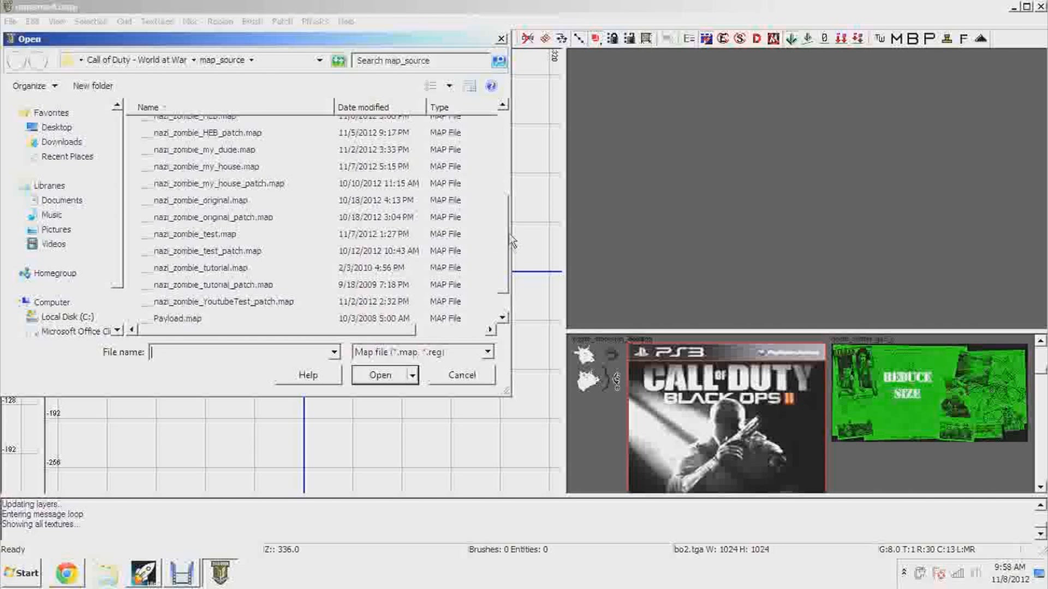
{"action": "left_click", "coordinate": [500, 39]}
{"action": "left_click", "coordinate": [107, 573]}
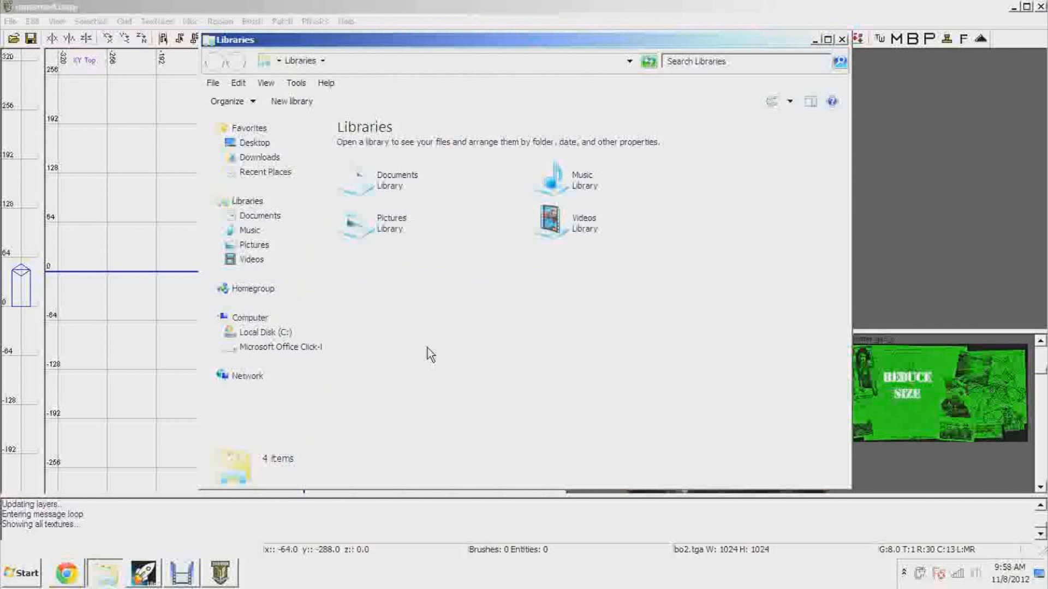
{"action": "left_click", "coordinate": [842, 40]}
Copy the images folder from mods\nazi_zombie_YoutubeTest, reached through the game folder's desktop shortcut
{"action": "left_click", "coordinate": [1040, 581]}
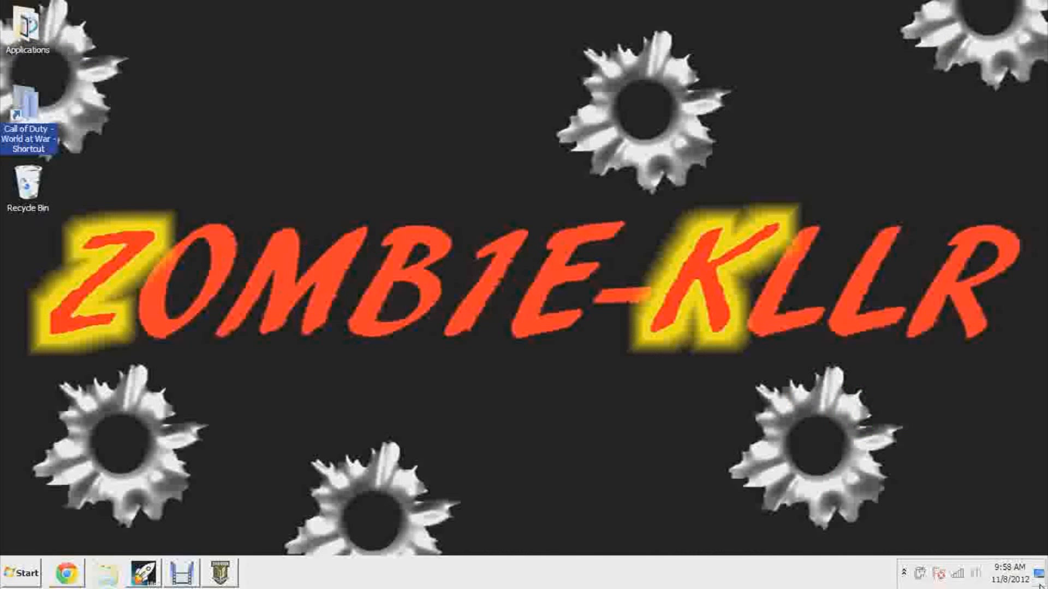
{"action": "double_click", "coordinate": [25, 109]}
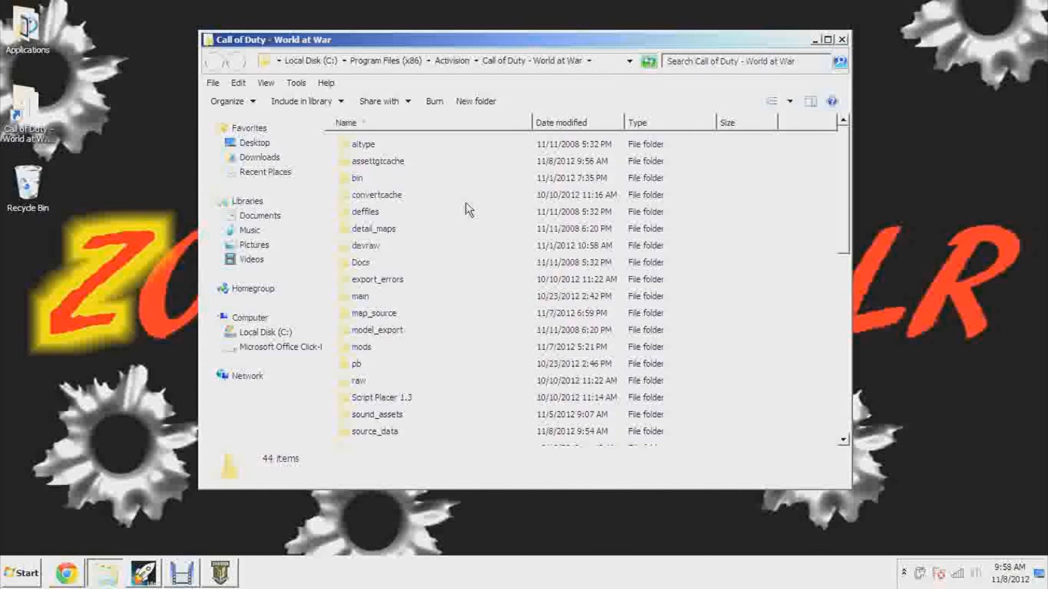
{"action": "double_click", "coordinate": [361, 348]}
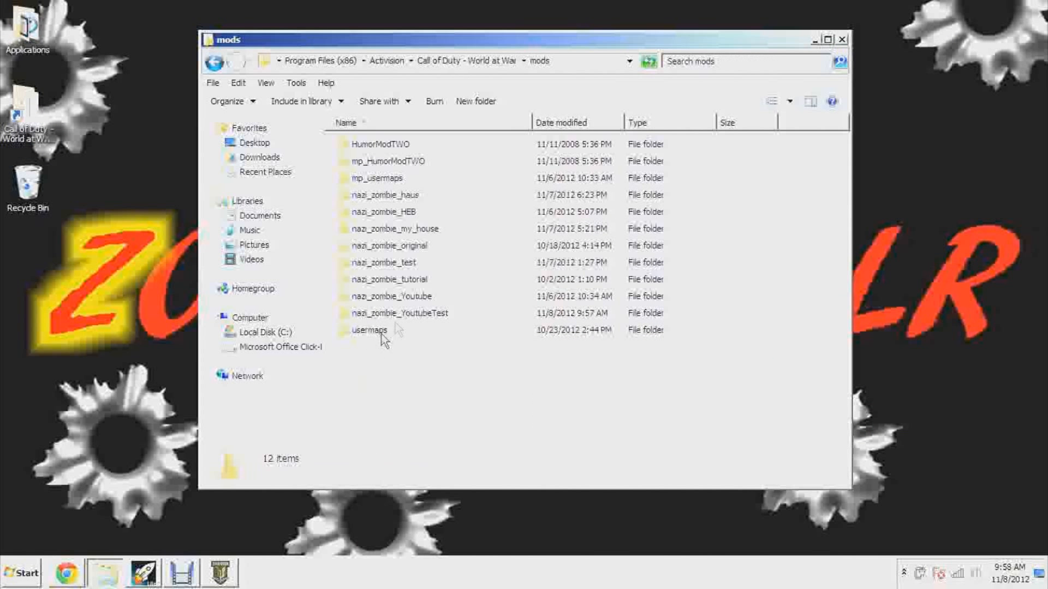
{"action": "double_click", "coordinate": [417, 315]}
{"action": "left_click", "coordinate": [361, 144]}
{"action": "right_click", "coordinate": [360, 144]}
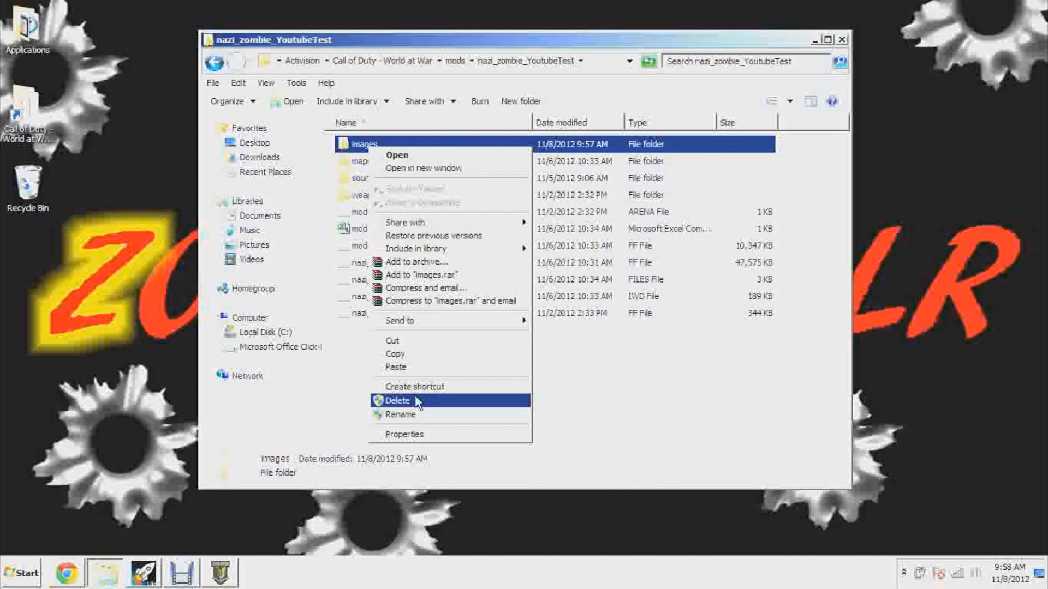
{"action": "left_click", "coordinate": [425, 352]}
Paste the images folder into mods\nazi_zombie_test with administrator permission and close the folder window
{"action": "left_click", "coordinate": [214, 61]}
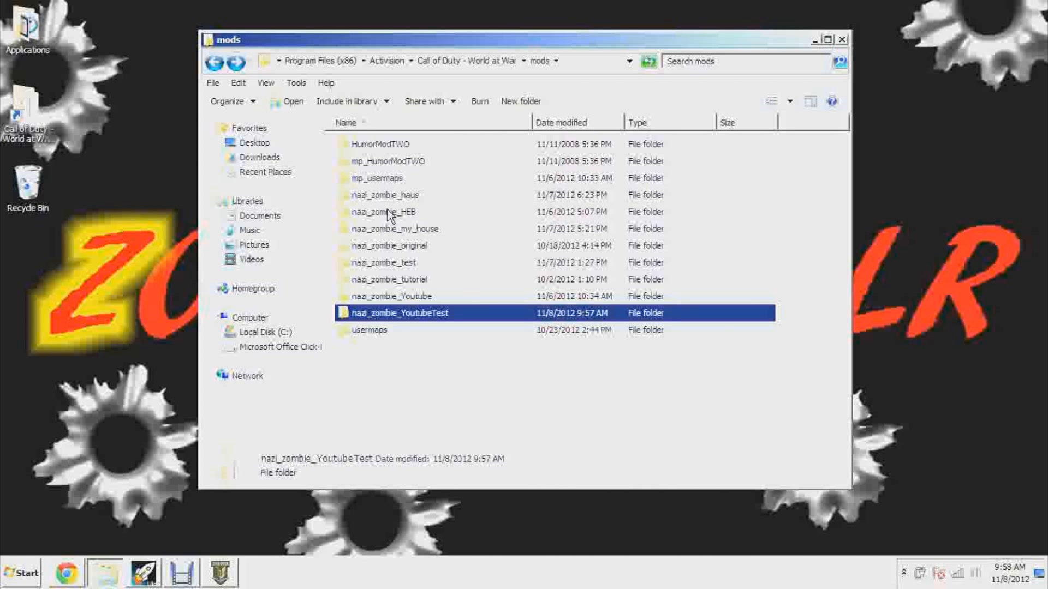
{"action": "double_click", "coordinate": [410, 262]}
{"action": "right_click", "coordinate": [552, 346]}
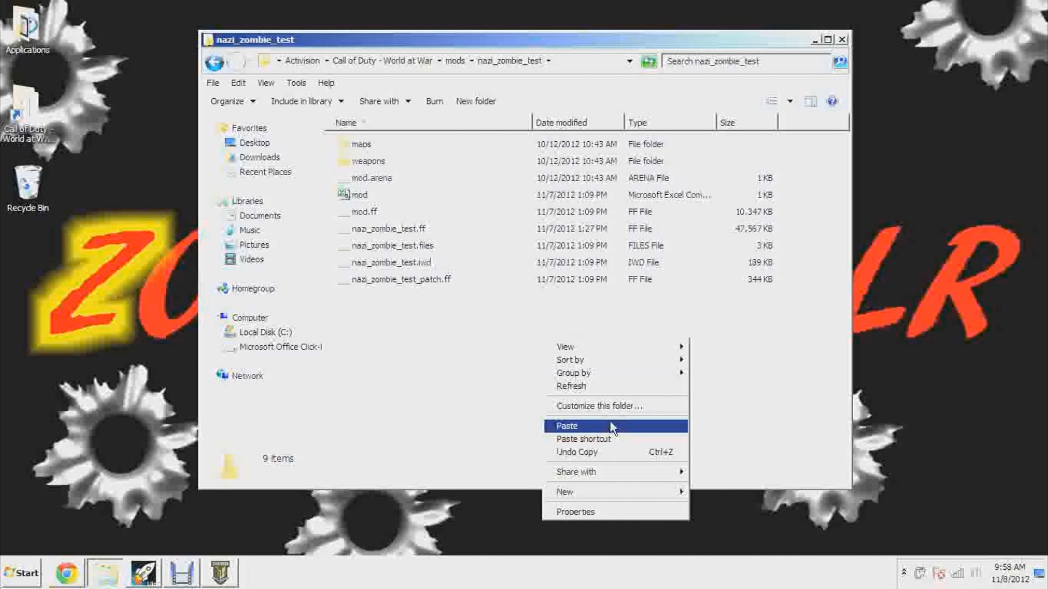
{"action": "left_click", "coordinate": [608, 422]}
{"action": "left_click", "coordinate": [512, 349]}
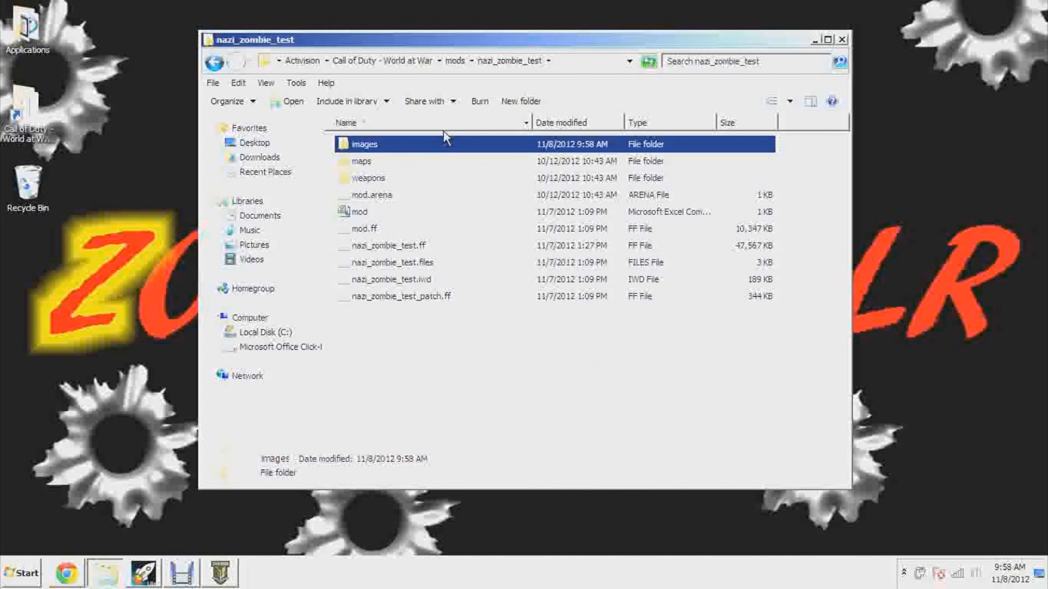
{"action": "left_click", "coordinate": [845, 41]}
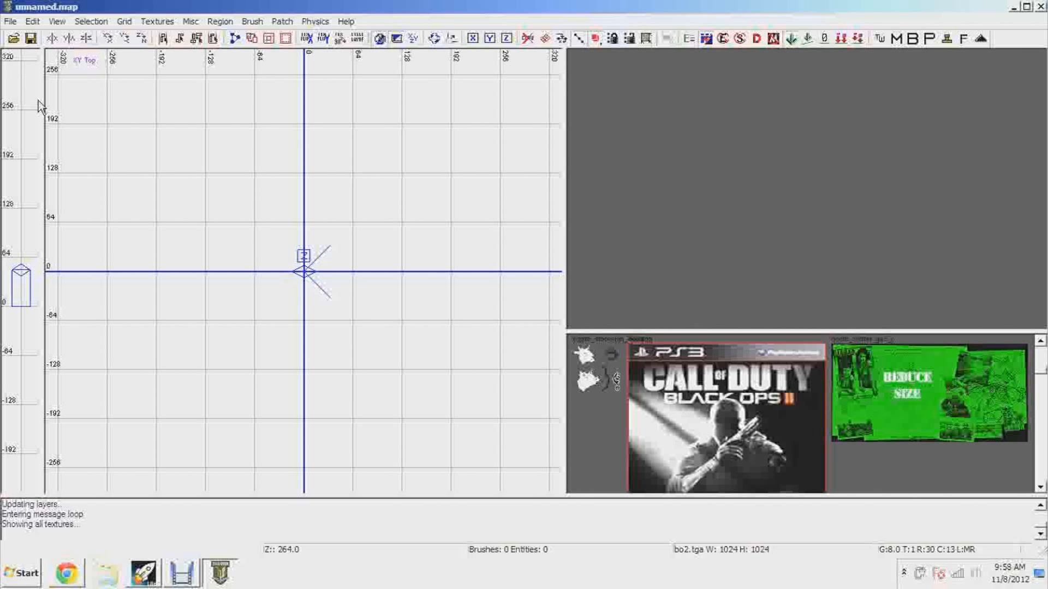
Return to Radiant and open nazi_zombie_test.map from the map_source folder
{"action": "left_click", "coordinate": [182, 574]}
{"action": "left_click", "coordinate": [184, 574]}
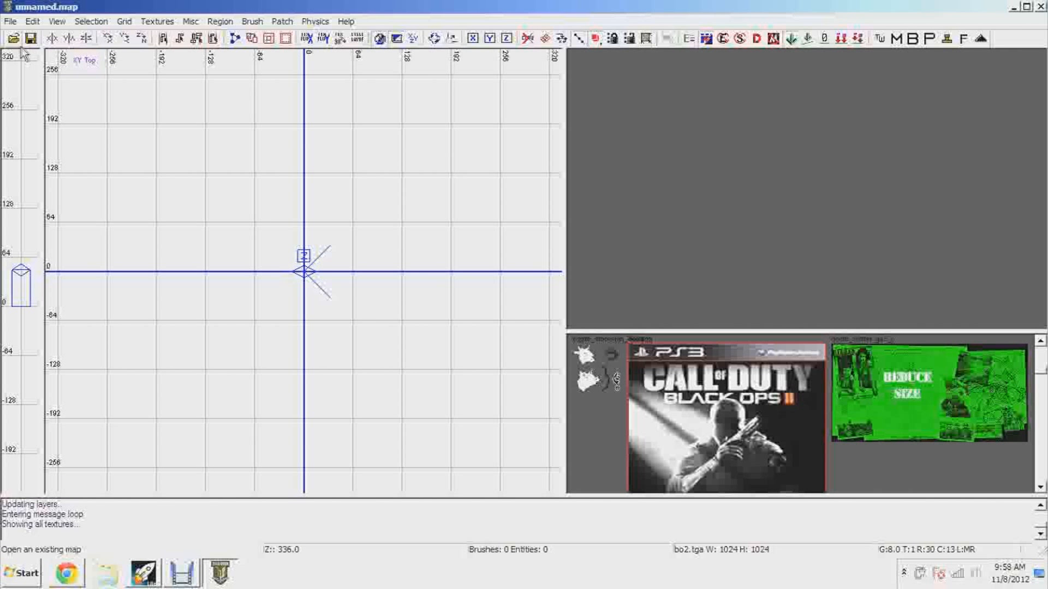
{"action": "left_click", "coordinate": [14, 38]}
{"action": "scroll", "coordinate": [501, 169], "scroll_direction": "down", "scroll_amount": 5}
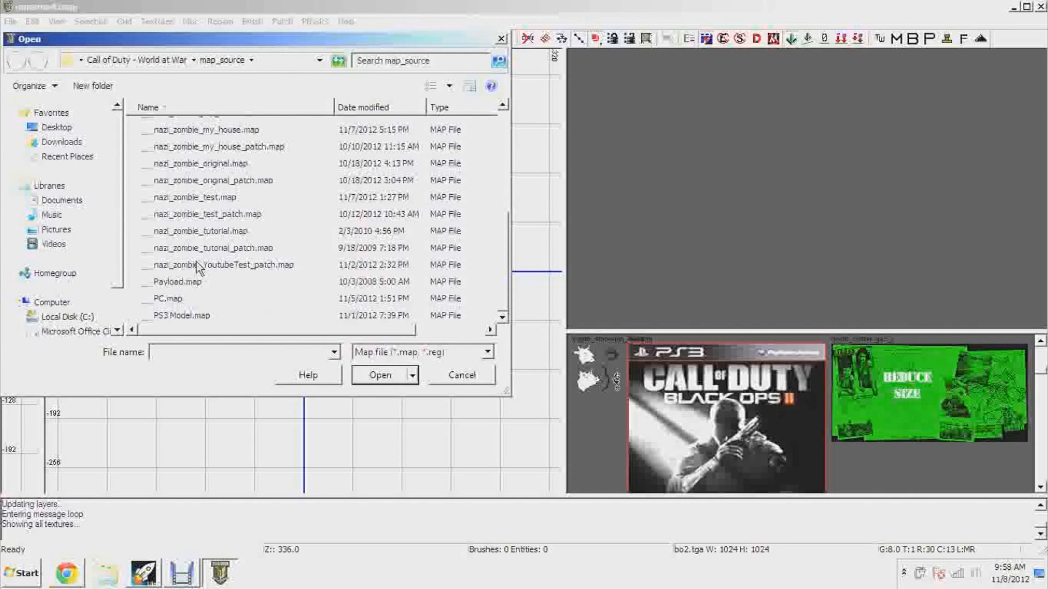
{"action": "double_click", "coordinate": [210, 198]}
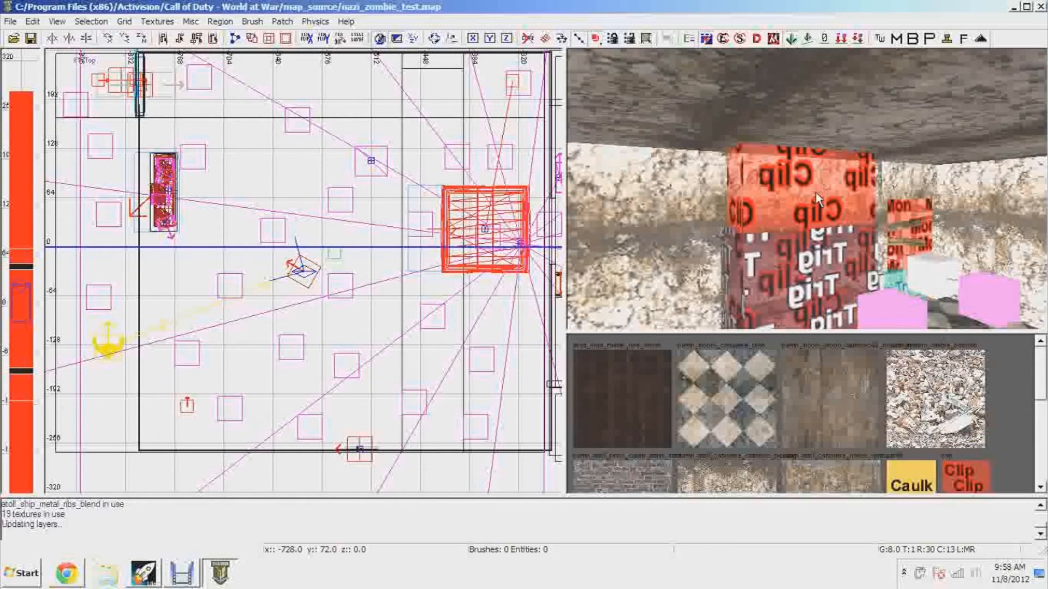
Draw a brush about 200 × 232 units with the bo2.tga texture in the western room of the map
{"action": "right_click_drag", "start_coordinate": [816, 199], "coordinate": [895, 200]}
{"action": "scroll", "coordinate": [245, 233], "scroll_direction": "down", "scroll_amount": 3}
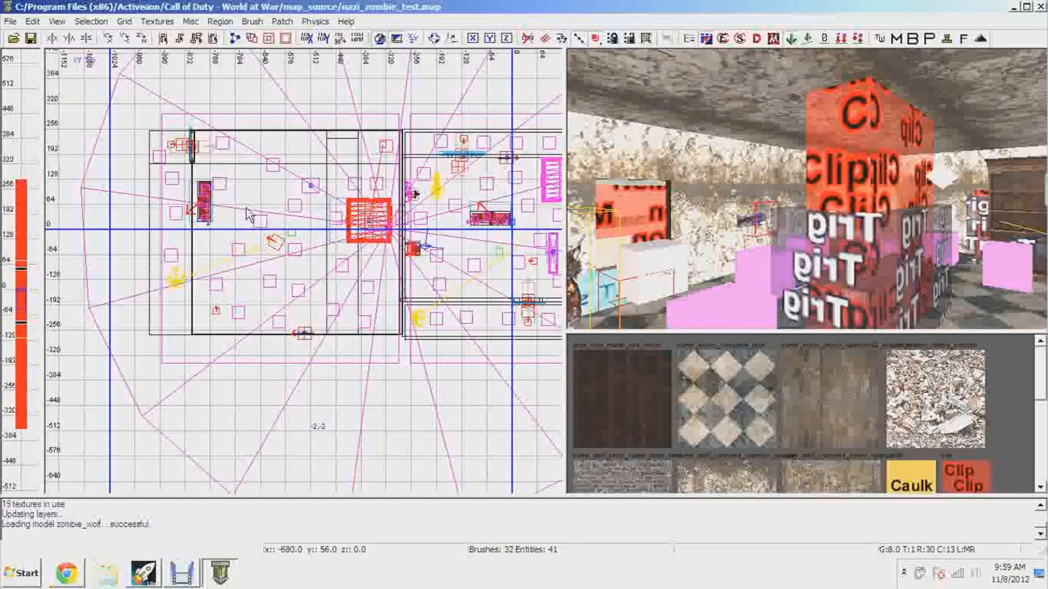
{"action": "mouse_move", "coordinate": [179, 244]}
{"action": "left_mouse_down"}
{"action": "mouse_move", "coordinate": [248, 306]}
{"action": "mouse_move", "coordinate": [258, 331]}
{"action": "left_mouse_up"}
{"action": "right_click_drag", "start_coordinate": [696, 263], "coordinate": [644, 246]}
{"action": "mouse_move", "coordinate": [807, 219]}
{"action": "right_mouse_down"}
{"action": "mouse_move", "coordinate": [807, 175]}
{"action": "mouse_move", "coordinate": [808, 245]}
{"action": "mouse_move", "coordinate": [837, 232]}
{"action": "mouse_move", "coordinate": [879, 175]}
{"action": "right_mouse_up"}
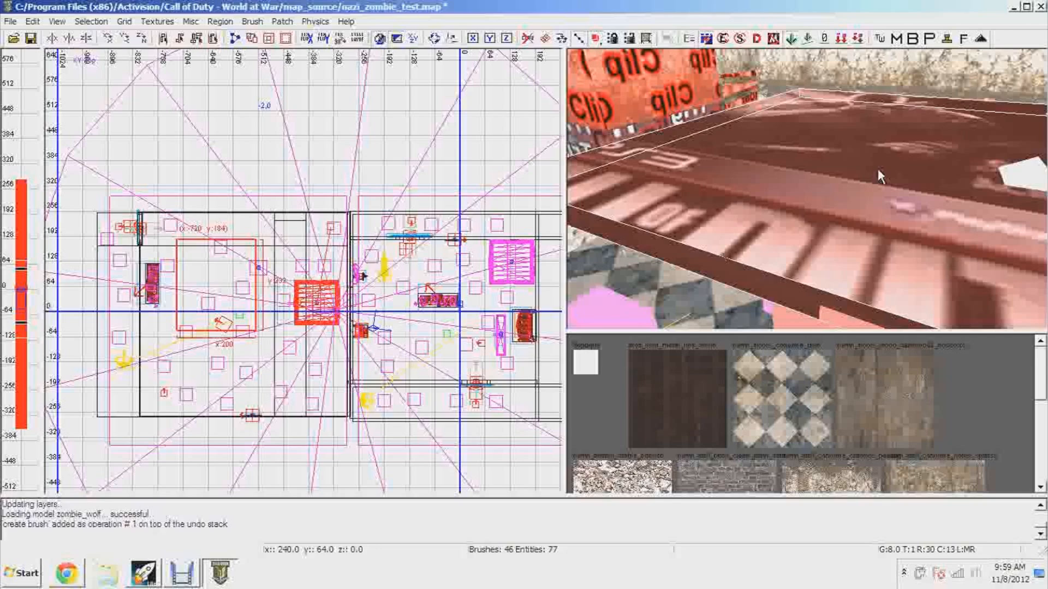
Shift the bo2 poster brush slightly along X in the top view so its corner sits at x -712, y 184
{"action": "scroll", "coordinate": [344, 309], "scroll_direction": "up", "scroll_amount": 4}
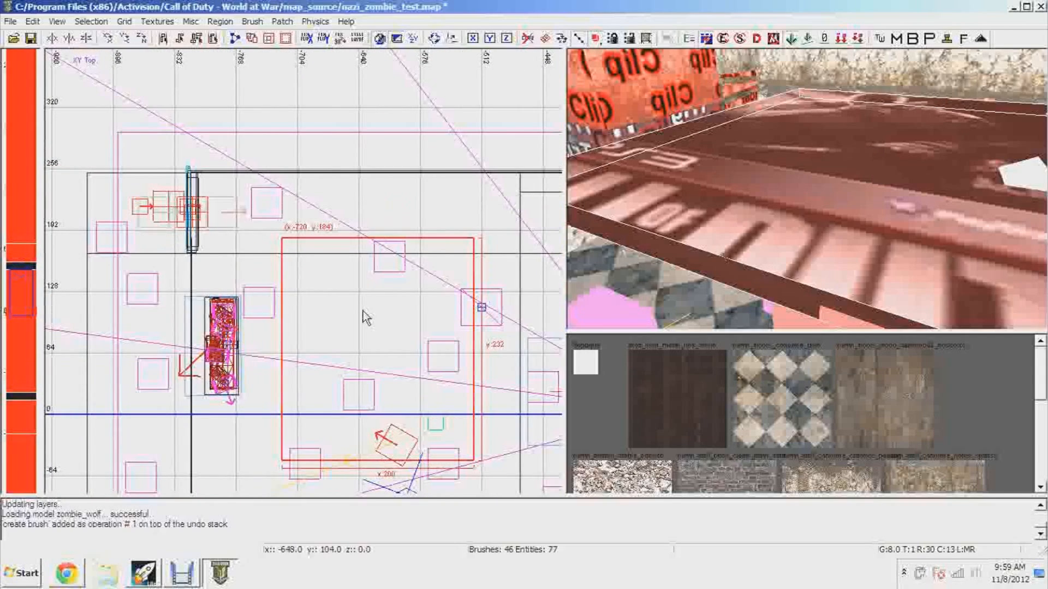
{"action": "right_click_drag", "start_coordinate": [1042, 178], "coordinate": [1046, 235]}
{"action": "left_click_drag", "start_coordinate": [883, 211], "coordinate": [886, 75]}
{"action": "mouse_move", "coordinate": [874, 156]}
{"action": "right_mouse_down", "text": "ctrl"}
{"action": "mouse_move", "coordinate": [862, 55]}
{"action": "mouse_move", "coordinate": [865, 103]}
{"action": "mouse_move", "coordinate": [878, 54]}
{"action": "mouse_move", "coordinate": [873, 142]}
{"action": "mouse_move", "coordinate": [870, 130]}
{"action": "right_mouse_up", "text": "ctrl"}
{"action": "right_click_drag", "start_coordinate": [406, 345], "coordinate": [390, 327]}
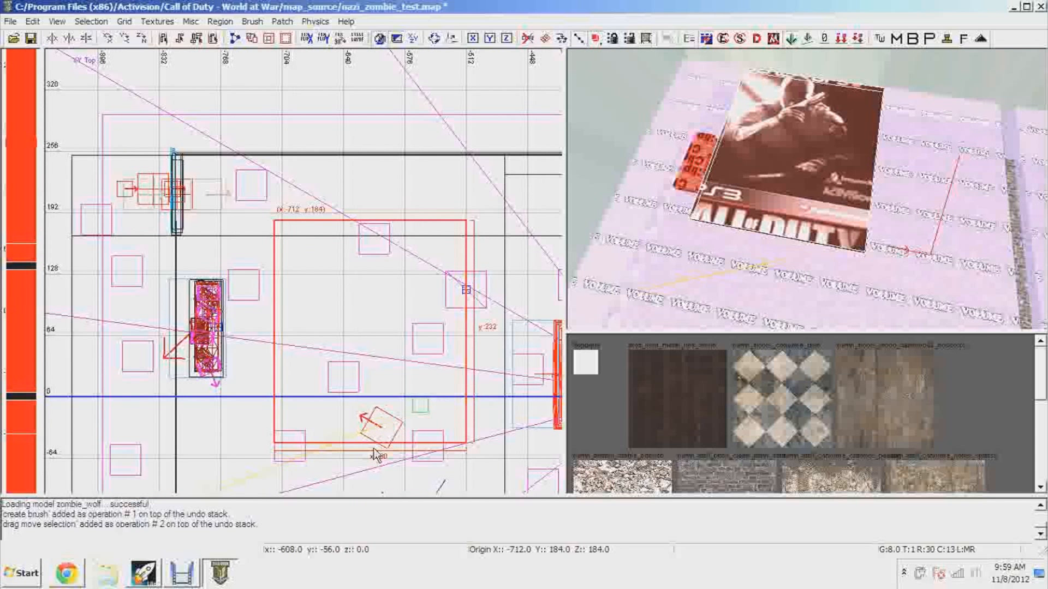
Stretch the bo2 poster brush's sides to 256 × 256 units, with its corner at x -760, y 256
{"action": "left_click_drag", "start_coordinate": [385, 478], "coordinate": [401, 432]}
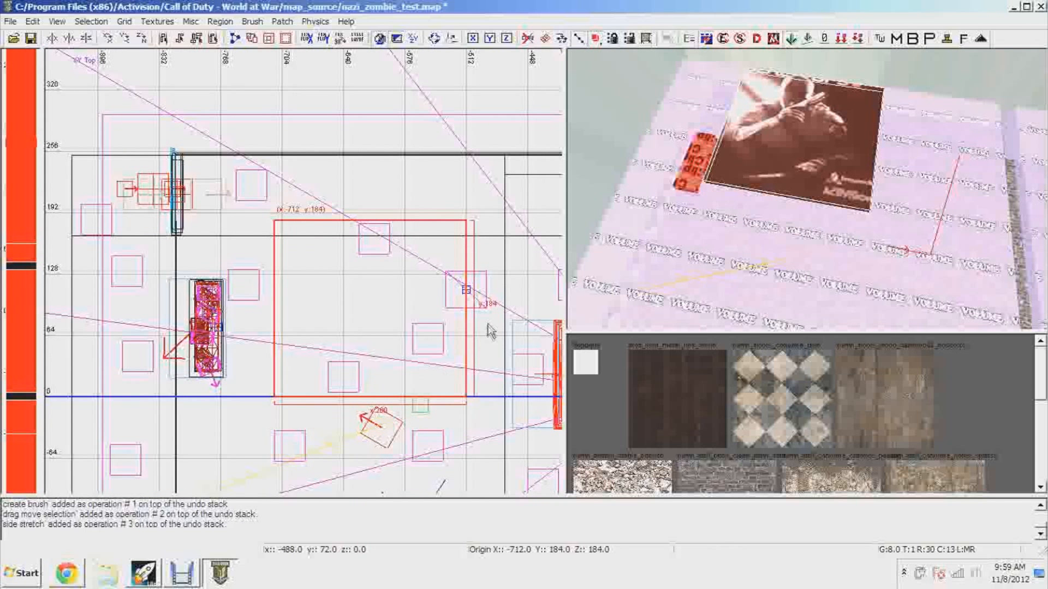
{"action": "mouse_move", "coordinate": [494, 324]}
{"action": "left_mouse_down"}
{"action": "mouse_move", "coordinate": [510, 323]}
{"action": "mouse_move", "coordinate": [502, 326]}
{"action": "left_mouse_up"}
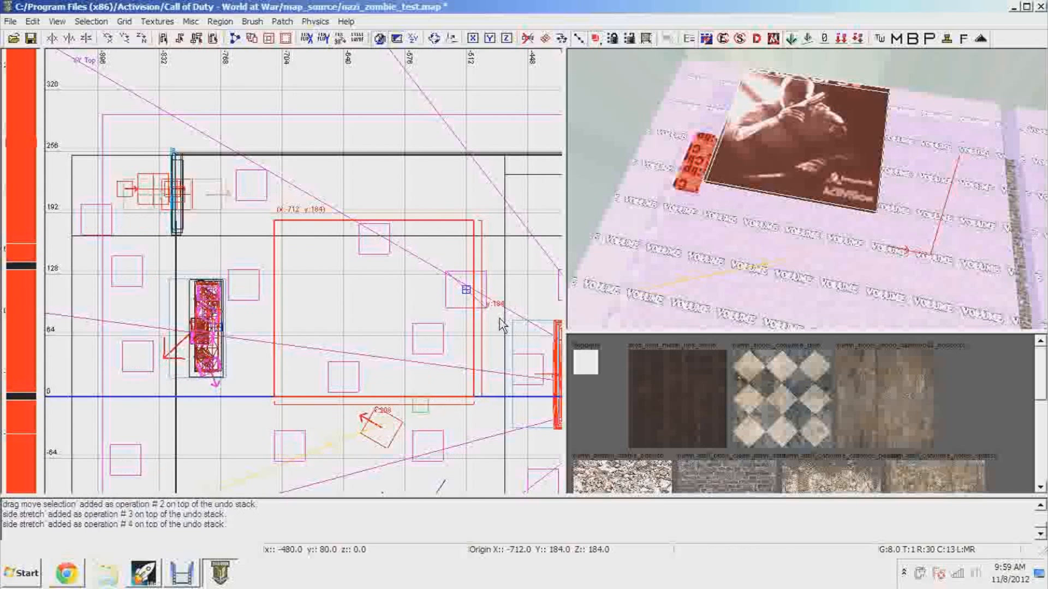
{"action": "mouse_move", "coordinate": [173, 298]}
{"action": "left_mouse_down"}
{"action": "mouse_move", "coordinate": [99, 297]}
{"action": "mouse_move", "coordinate": [277, 322]}
{"action": "mouse_move", "coordinate": [366, 316]}
{"action": "left_mouse_up"}
{"action": "mouse_move", "coordinate": [366, 316]}
{"action": "right_mouse_down"}
{"action": "mouse_move", "coordinate": [267, 398]}
{"action": "mouse_move", "coordinate": [130, 394]}
{"action": "right_mouse_up"}
{"action": "left_click_drag", "start_coordinate": [419, 246], "coordinate": [441, 180]}
{"action": "right_click_drag", "start_coordinate": [802, 202], "coordinate": [796, 200]}
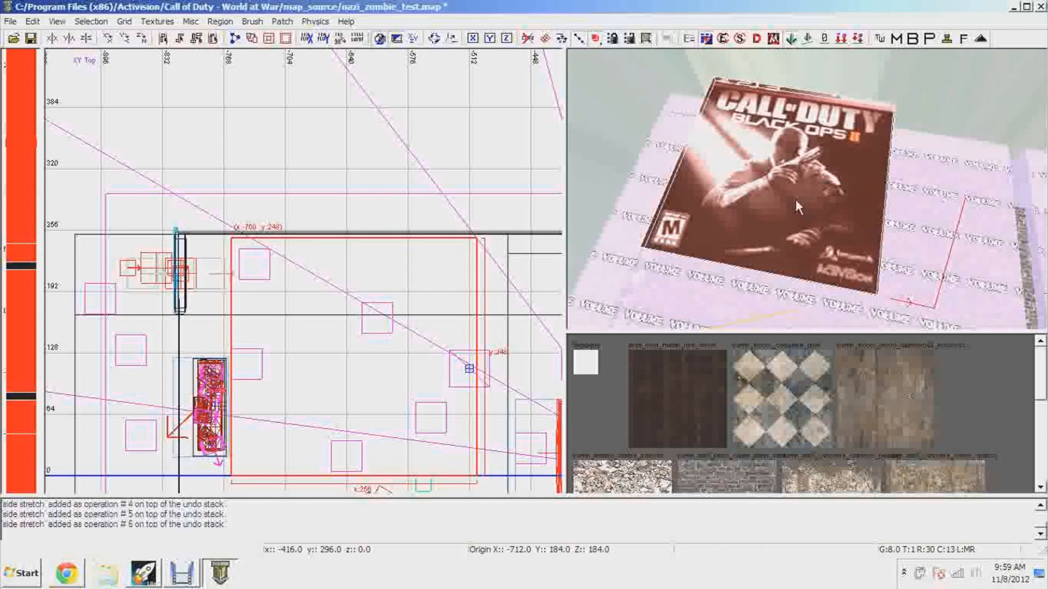
{"action": "mouse_move", "coordinate": [348, 170]}
{"action": "left_mouse_down"}
{"action": "mouse_move", "coordinate": [355, 155]}
{"action": "mouse_move", "coordinate": [358, 164]}
{"action": "left_mouse_up"}
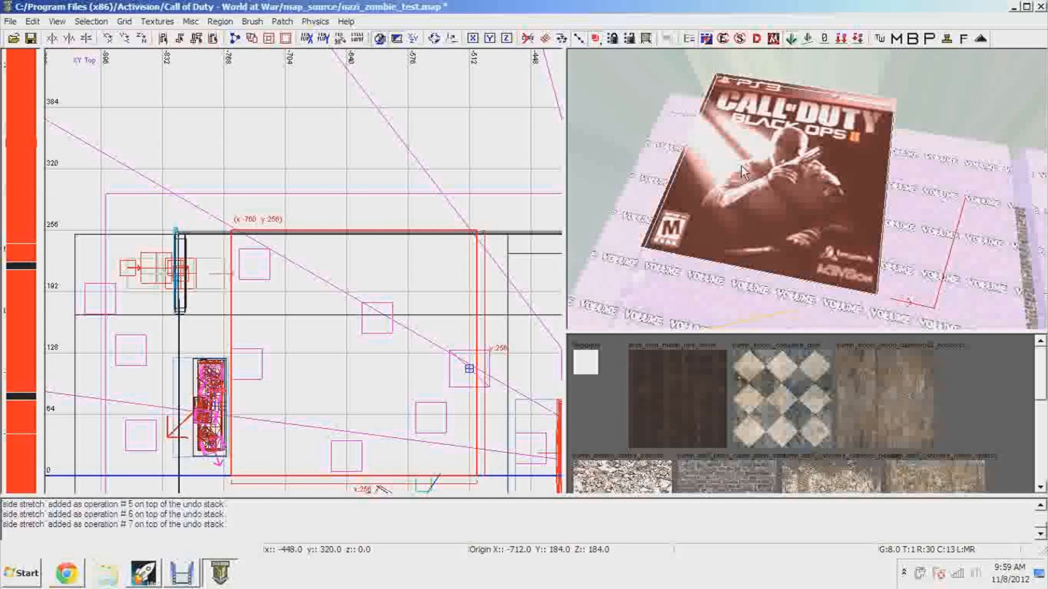
Set the poster texture's horizontal and vertical stretch to 0.2 and resize the brush to 208 units wide with its corner at x -616, y 208
{"action": "key", "text": "s"}
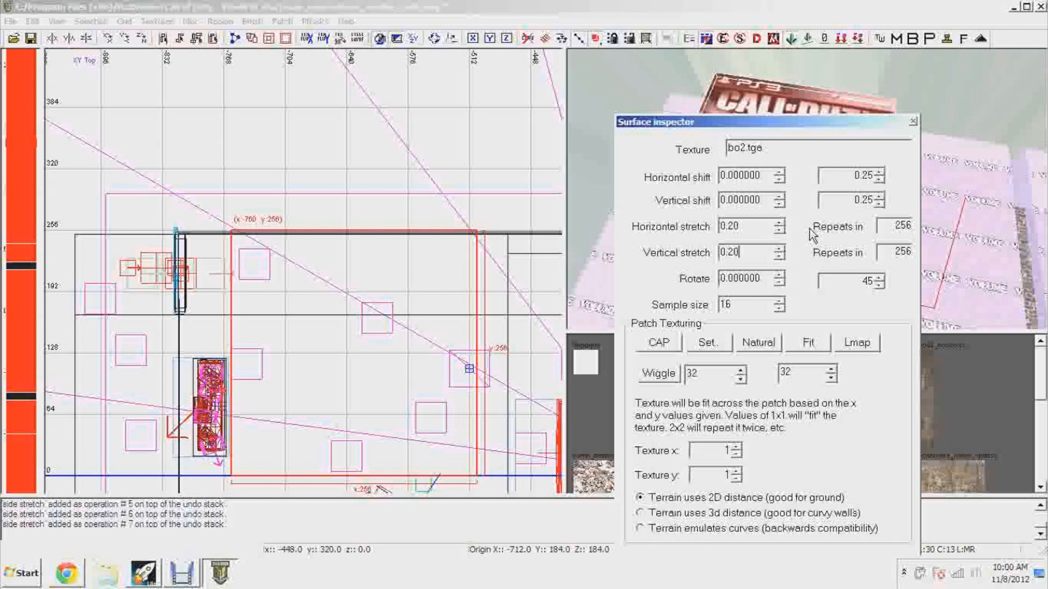
{"action": "key", "text": "Return"}
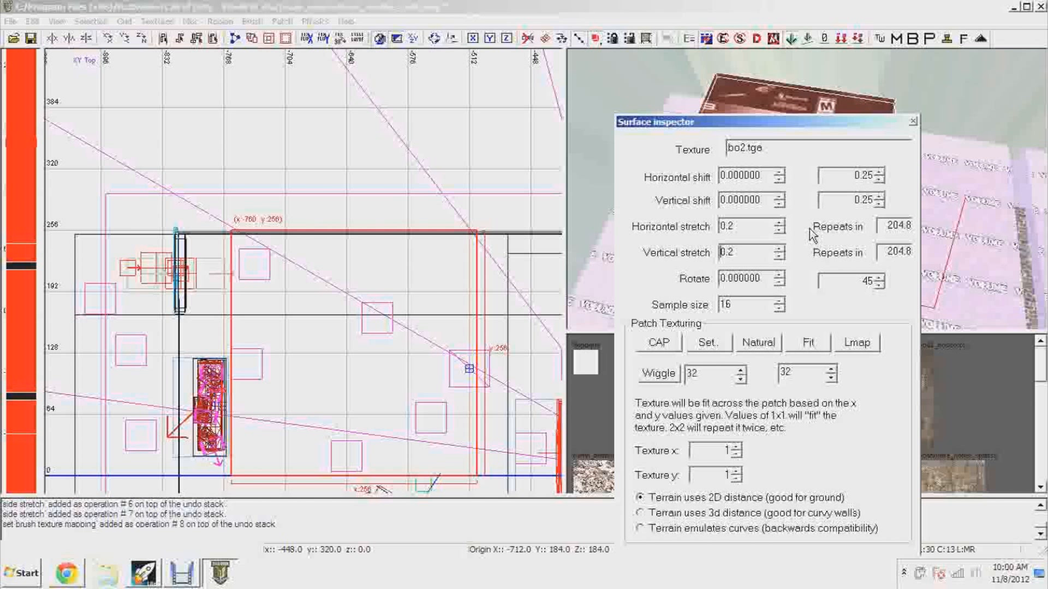
{"action": "left_click", "coordinate": [913, 122]}
{"action": "mouse_move", "coordinate": [846, 109]}
{"action": "right_mouse_down"}
{"action": "mouse_move", "coordinate": [841, 128]}
{"action": "mouse_move", "coordinate": [812, 114]}
{"action": "right_mouse_up"}
{"action": "mouse_move", "coordinate": [864, 122]}
{"action": "left_mouse_down"}
{"action": "mouse_move", "coordinate": [945, 135]}
{"action": "mouse_move", "coordinate": [930, 144]}
{"action": "left_mouse_up"}
{"action": "left_click_drag", "start_coordinate": [608, 191], "coordinate": [719, 187]}
{"action": "left_click_drag", "start_coordinate": [810, 65], "coordinate": [819, 90]}
Set the texture's horizontal and vertical stretch to 0.1 and shrink the brush to 104 × 104 units around a single poster image
{"action": "key", "text": "s"}
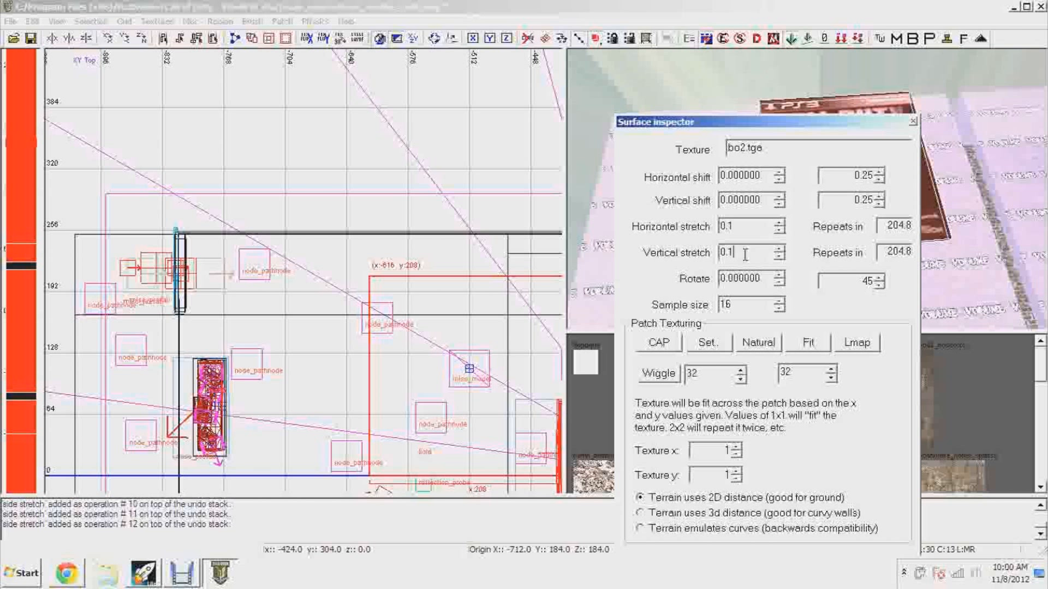
{"action": "key", "text": "Return"}
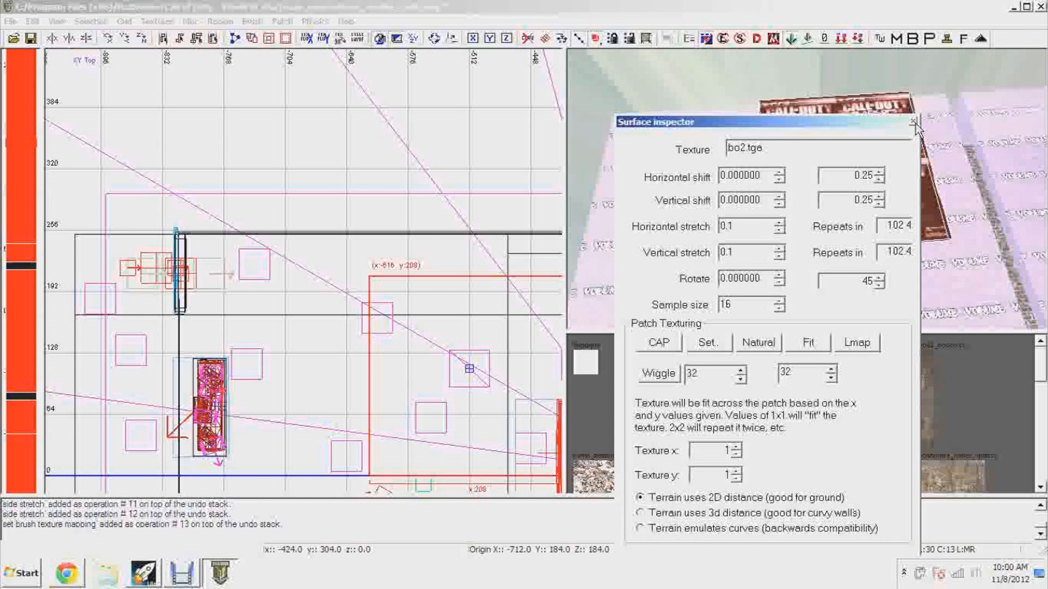
{"action": "left_click", "coordinate": [915, 122]}
{"action": "right_click_drag", "start_coordinate": [971, 227], "coordinate": [949, 254]}
{"action": "left_click_drag", "start_coordinate": [934, 267], "coordinate": [910, 200]}
{"action": "right_click_drag", "start_coordinate": [910, 216], "coordinate": [908, 197]}
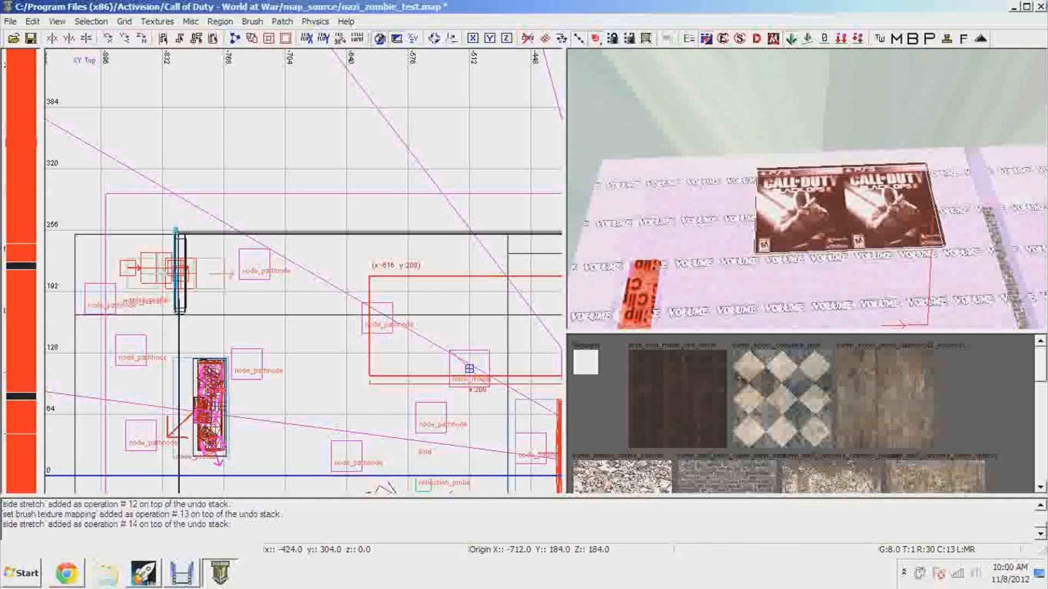
{"action": "mouse_move", "coordinate": [745, 226]}
{"action": "left_mouse_down"}
{"action": "mouse_move", "coordinate": [832, 232]}
{"action": "mouse_move", "coordinate": [823, 230]}
{"action": "left_mouse_up"}
{"action": "mouse_move", "coordinate": [926, 141]}
{"action": "right_mouse_down"}
{"action": "mouse_move", "coordinate": [941, 143]}
{"action": "mouse_move", "coordinate": [943, 131]}
{"action": "mouse_move", "coordinate": [927, 188]}
{"action": "mouse_move", "coordinate": [940, 106]}
{"action": "right_mouse_up"}
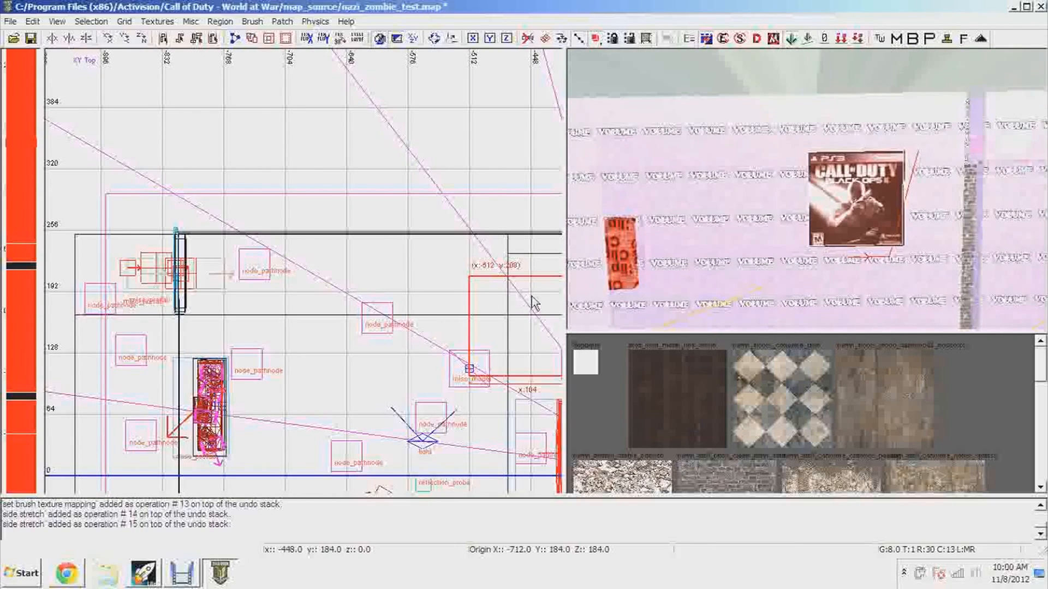
Switch to a grid size of 1, trim the poster brush's Y size to 103 units and deselect it
{"action": "scroll", "coordinate": [533, 302], "scroll_direction": "up", "scroll_amount": 5}
{"action": "left_click", "coordinate": [124, 21]}
{"action": "left_click", "coordinate": [137, 63]}
{"action": "scroll", "coordinate": [928, 168], "scroll_direction": "up", "scroll_amount": 4}
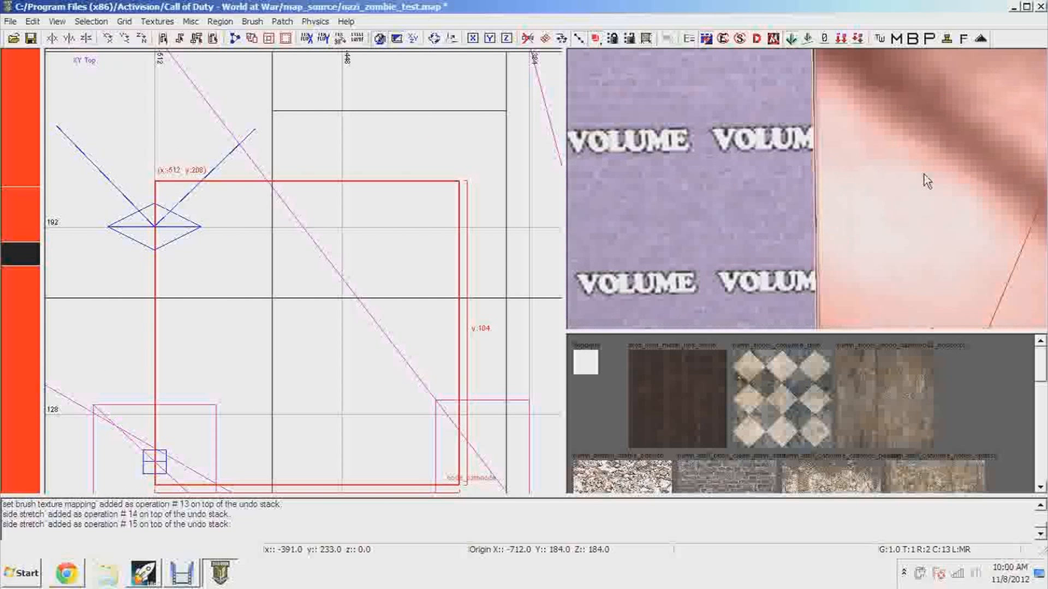
{"action": "right_click", "coordinate": [924, 175]}
{"action": "left_click", "coordinate": [885, 152]}
{"action": "scroll", "coordinate": [885, 153], "scroll_direction": "down", "scroll_amount": 5}
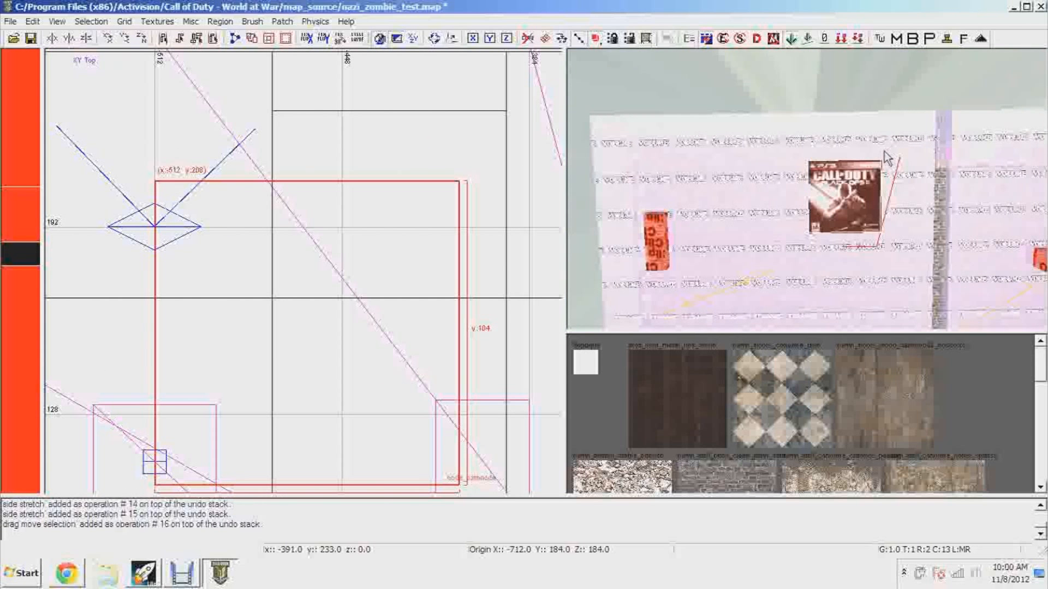
{"action": "scroll", "coordinate": [884, 153], "scroll_direction": "up", "scroll_amount": 5}
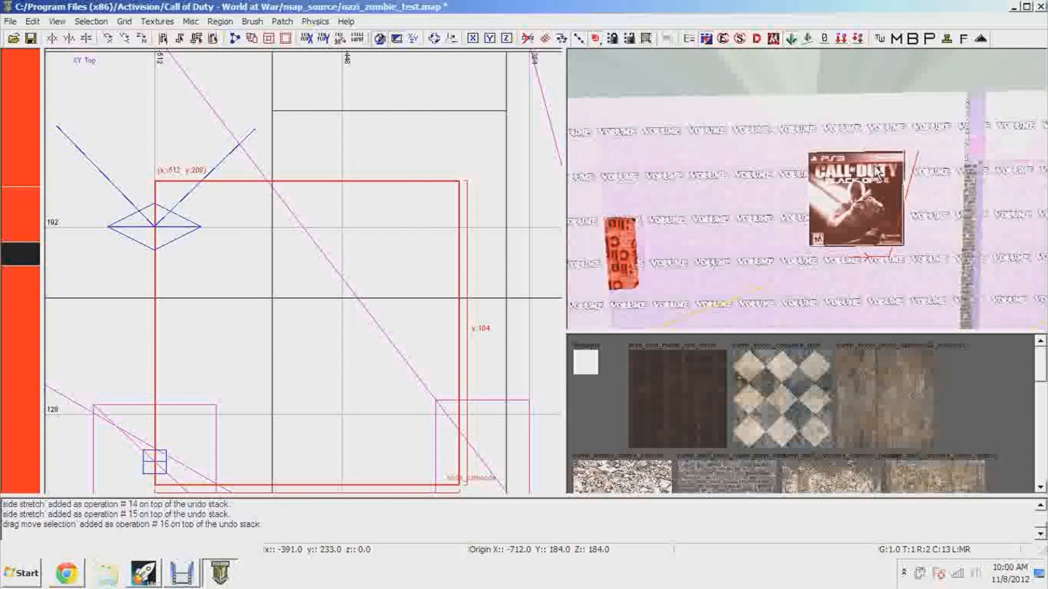
{"action": "mouse_move", "coordinate": [876, 178]}
{"action": "right_mouse_down"}
{"action": "mouse_move", "coordinate": [862, 131]}
{"action": "mouse_move", "coordinate": [873, 174]}
{"action": "right_mouse_up"}
{"action": "right_click_drag", "start_coordinate": [948, 124], "coordinate": [949, 115]}
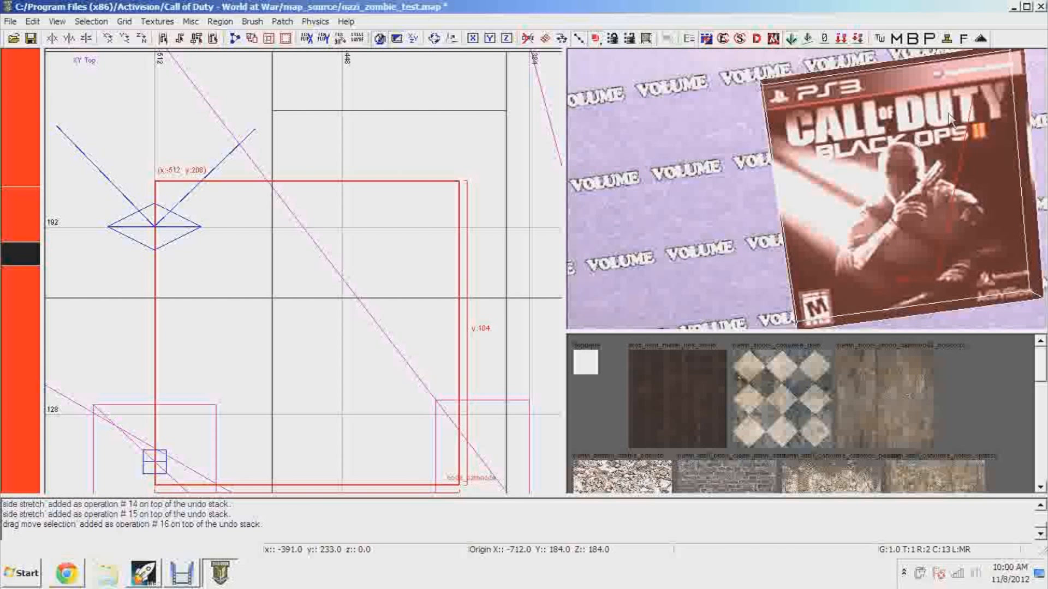
{"action": "left_click_drag", "start_coordinate": [869, 58], "coordinate": [866, 58]}
{"action": "key", "text": "Escape"}
{"action": "mouse_move", "coordinate": [865, 59]}
{"action": "right_mouse_down"}
{"action": "mouse_move", "coordinate": [867, 34]}
{"action": "mouse_move", "coordinate": [866, 60]}
{"action": "right_mouse_up"}
Apply the berlin_floors_wood_hardwood2_noscorch texture to the thin side face of the poster brush beside its title
{"action": "left_click", "coordinate": [993, 136], "text": "shift"}
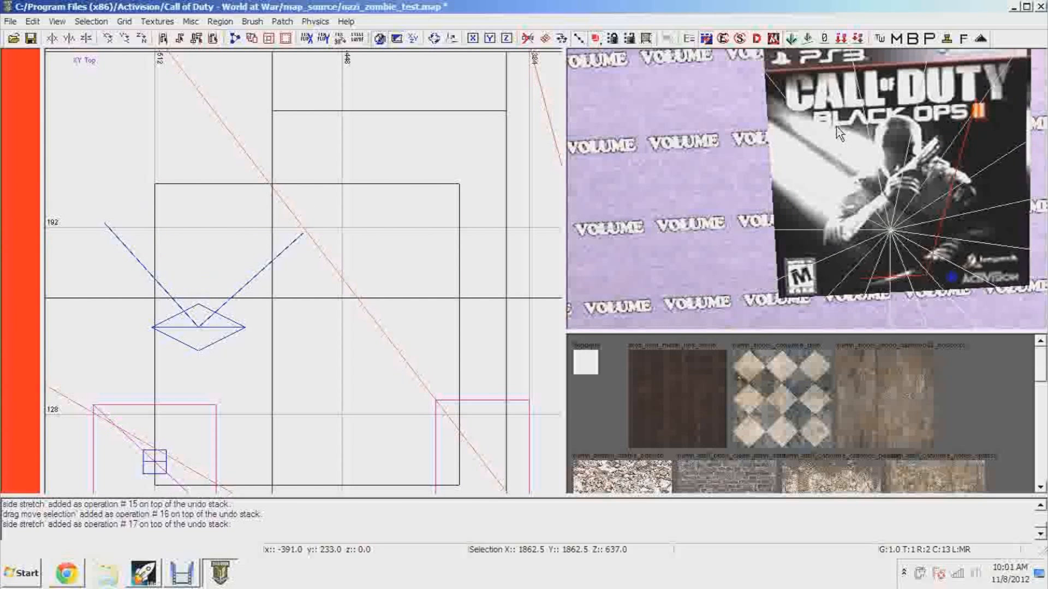
{"action": "key", "text": "Escape"}
{"action": "right_click_drag", "start_coordinate": [852, 175], "coordinate": [829, 211]}
{"action": "left_click", "coordinate": [842, 175], "text": "shift"}
{"action": "key", "text": "Escape"}
{"action": "left_click", "coordinate": [830, 190], "text": "shift"}
{"action": "right_click_drag", "start_coordinate": [815, 179], "coordinate": [819, 214], "text": "ctrl"}
{"action": "key", "text": "Escape"}
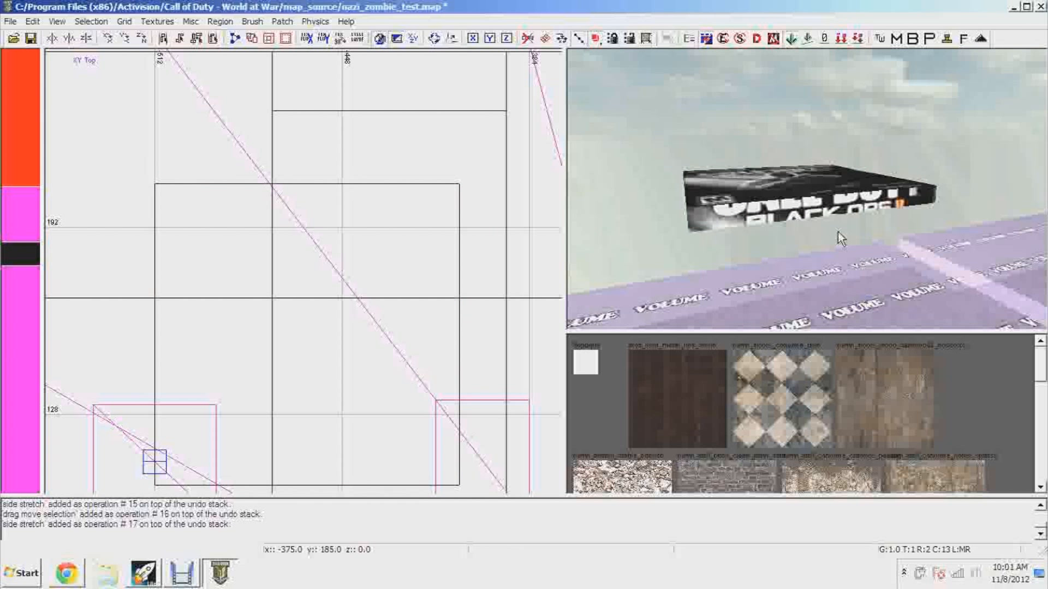
{"action": "left_click", "coordinate": [882, 369]}
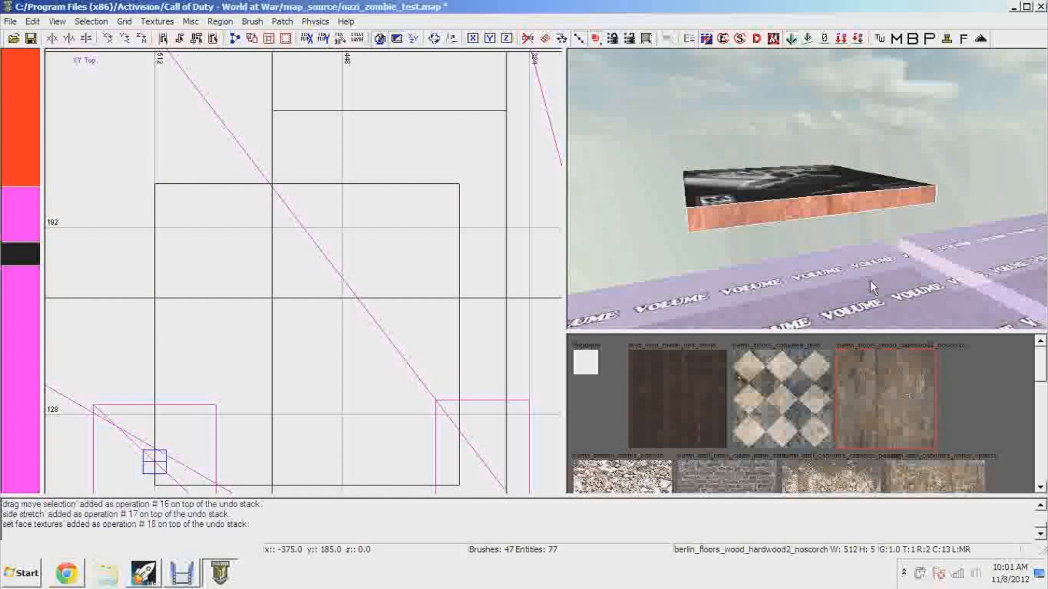
Select the whole poster brush and move it in the top view so its corner sits at x -672, y 100.5
{"action": "right_click_drag", "start_coordinate": [867, 276], "coordinate": [863, 276]}
{"action": "left_click", "coordinate": [863, 276], "text": "shift"}
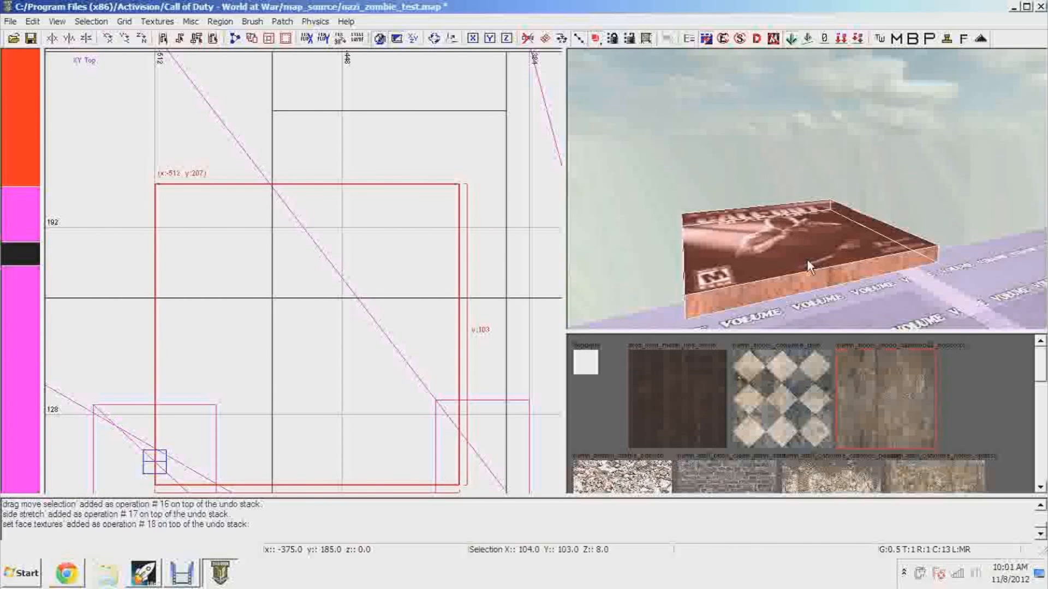
{"action": "scroll", "coordinate": [361, 279], "scroll_direction": "down", "scroll_amount": 4}
{"action": "right_click_drag", "start_coordinate": [380, 290], "coordinate": [506, 362]}
{"action": "left_click_drag", "start_coordinate": [440, 264], "coordinate": [343, 330]}
{"action": "right_click_drag", "start_coordinate": [778, 271], "coordinate": [763, 276]}
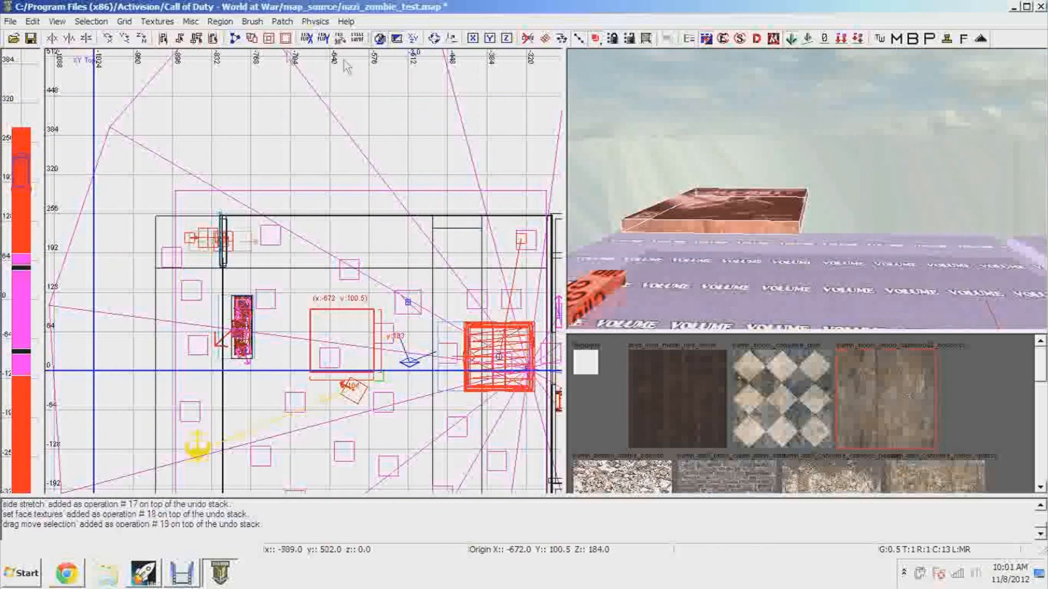
Rotate the poster brush about the Y and X axes until it stands upright, and lower it into the room
{"action": "left_click", "coordinate": [125, 39]}
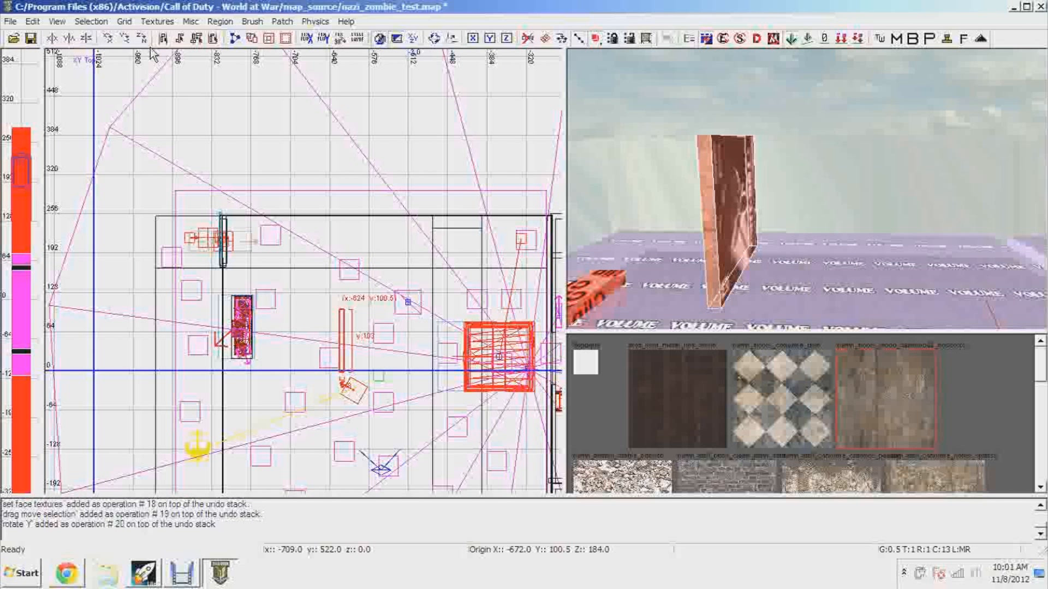
{"action": "left_click", "coordinate": [108, 40]}
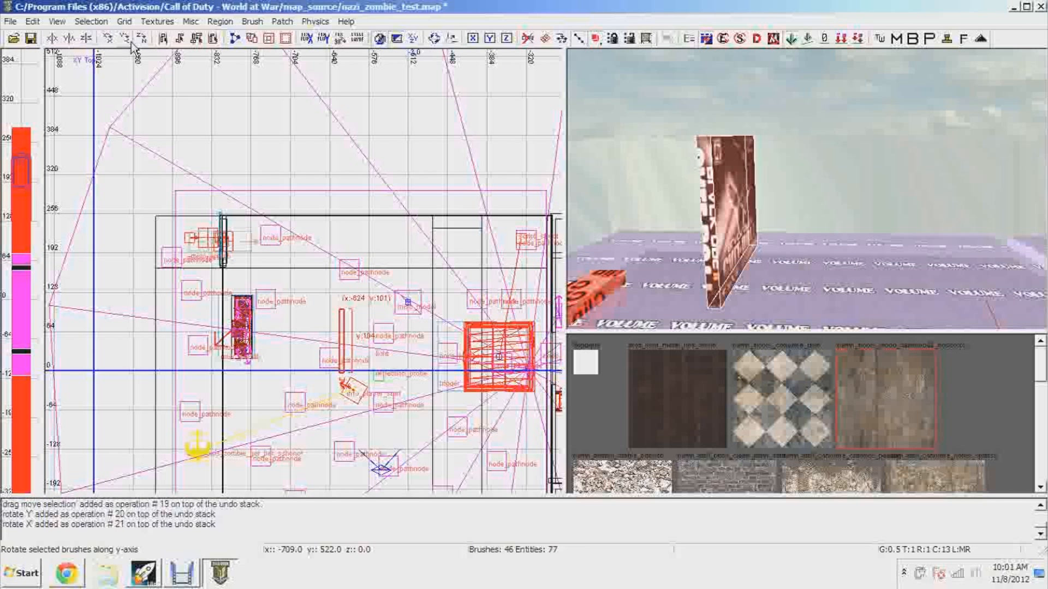
{"action": "left_click", "coordinate": [109, 39]}
{"action": "left_click", "coordinate": [109, 40]}
{"action": "right_click_drag", "start_coordinate": [750, 198], "coordinate": [800, 190]}
{"action": "left_click_drag", "start_coordinate": [821, 158], "coordinate": [811, 298]}
{"action": "mouse_move", "coordinate": [811, 297]}
{"action": "right_mouse_down"}
{"action": "mouse_move", "coordinate": [812, 308]}
{"action": "mouse_move", "coordinate": [825, 233]}
{"action": "right_mouse_up"}
{"action": "left_click_drag", "start_coordinate": [825, 233], "coordinate": [827, 249]}
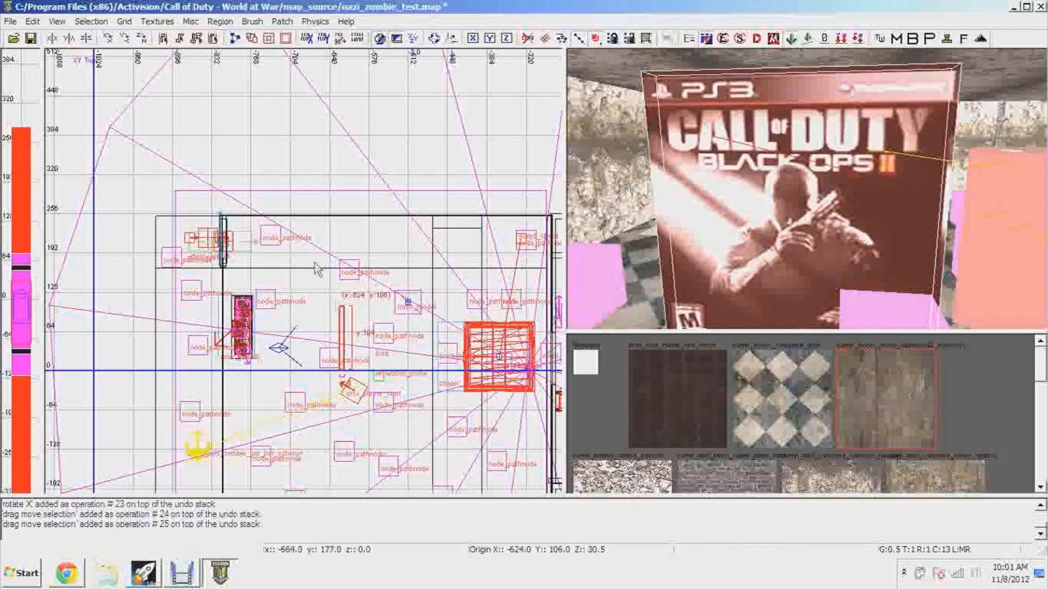
Rotate the poster about the Z axis until it faces into the room, and place it flat against the room's north wall
{"action": "scroll", "coordinate": [409, 383], "scroll_direction": "up", "scroll_amount": 2}
{"action": "left_click", "coordinate": [141, 37]}
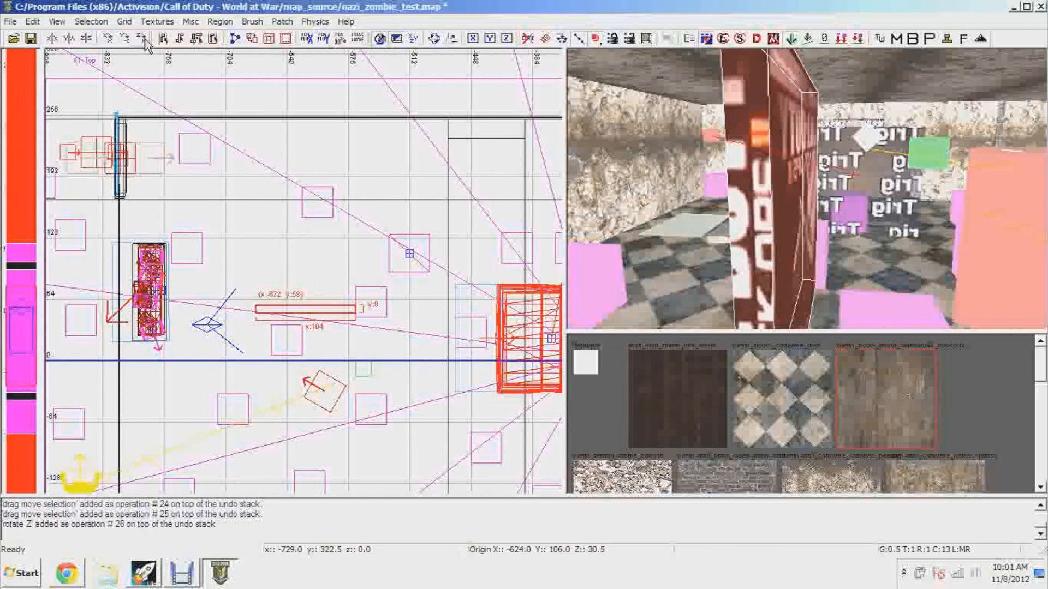
{"action": "left_click", "coordinate": [141, 37]}
{"action": "left_click", "coordinate": [141, 38]}
{"action": "left_click_drag", "start_coordinate": [335, 318], "coordinate": [316, 129]}
{"action": "mouse_move", "coordinate": [763, 254]}
{"action": "right_mouse_down"}
{"action": "mouse_move", "coordinate": [698, 234]}
{"action": "mouse_move", "coordinate": [674, 267]}
{"action": "right_mouse_up"}
{"action": "key", "text": "Escape"}
{"action": "right_click_drag", "start_coordinate": [762, 254], "coordinate": [802, 279]}
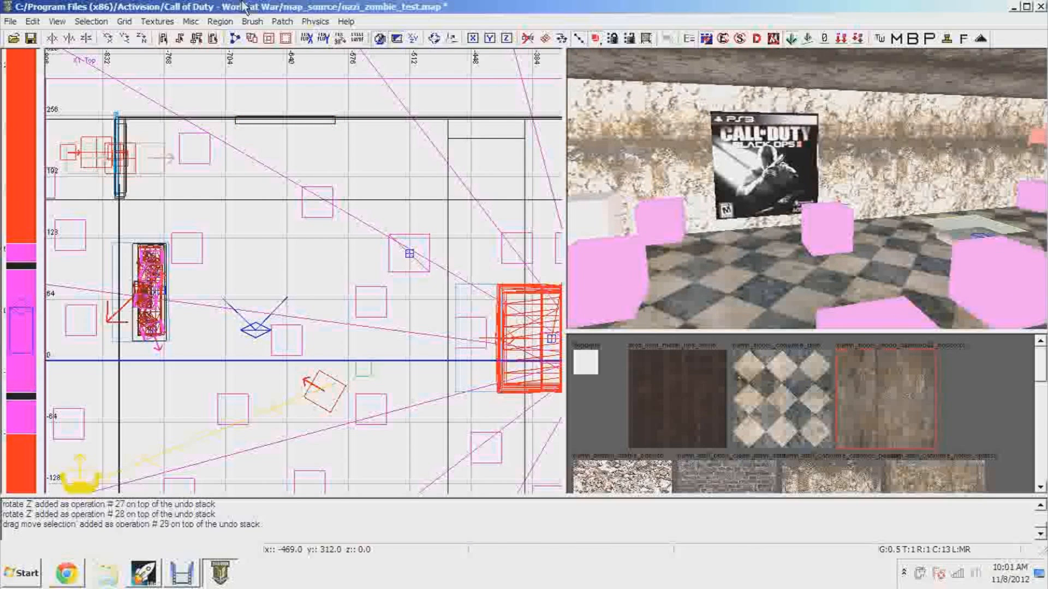
Save nazi_zombie_test.map, close Radiant and switch to the Launcher
{"action": "key", "text": "ctrl+s"}
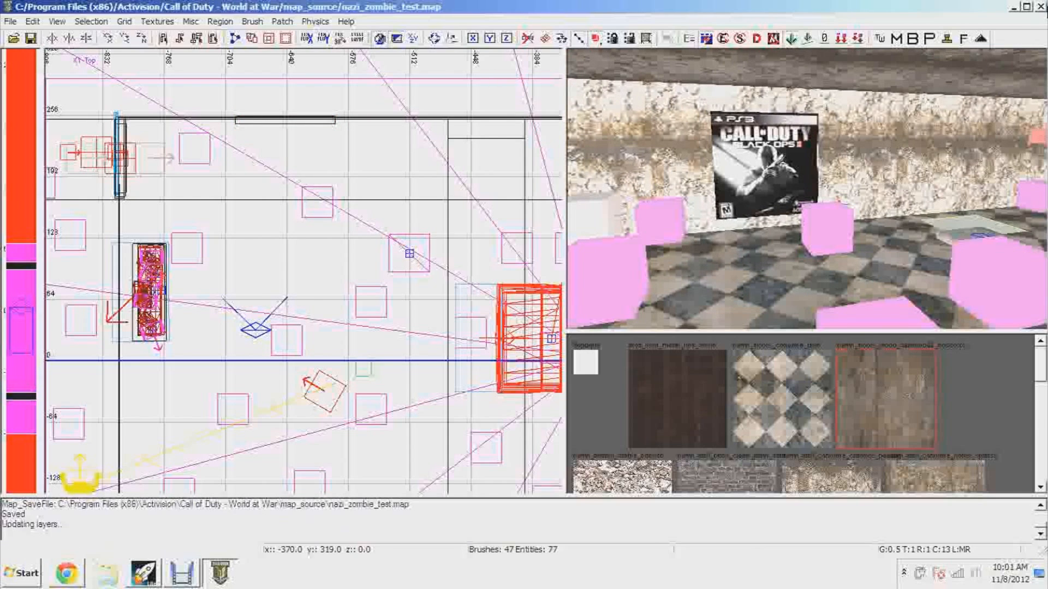
{"action": "left_click", "coordinate": [1042, 7]}
{"action": "left_click", "coordinate": [148, 574]}
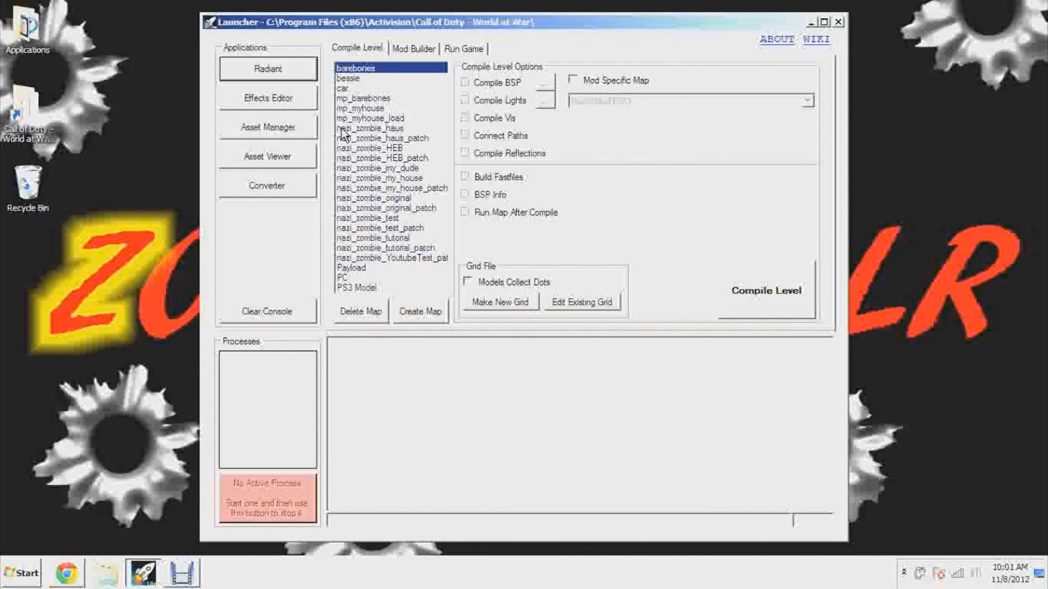
Build the nazi_zombie_test mod with its mod.ff fastfile and IWD file, including the images folder in the IWD
{"action": "left_click", "coordinate": [413, 48]}
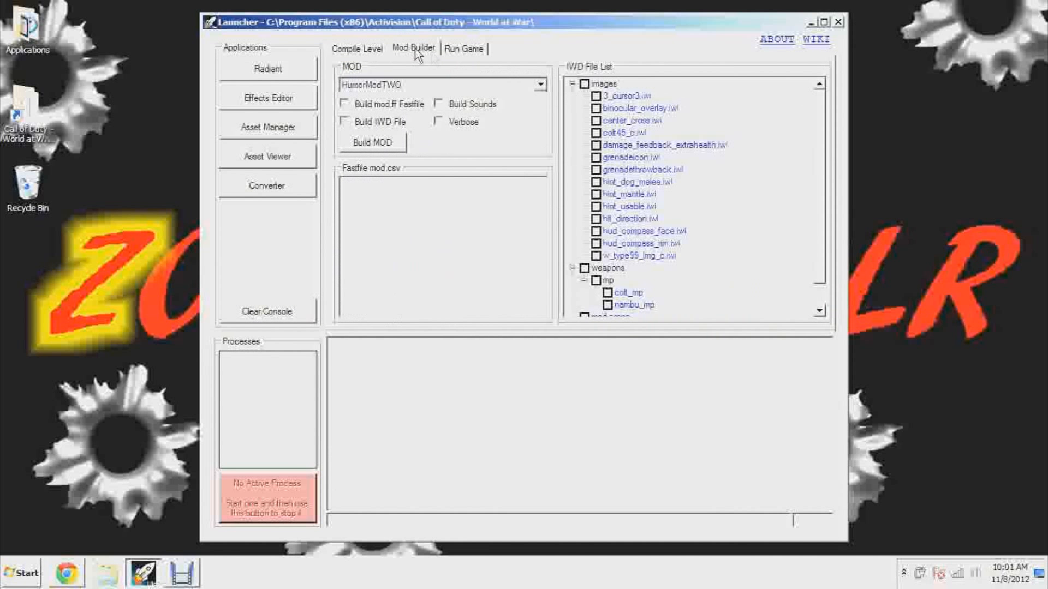
{"action": "left_click", "coordinate": [541, 86]}
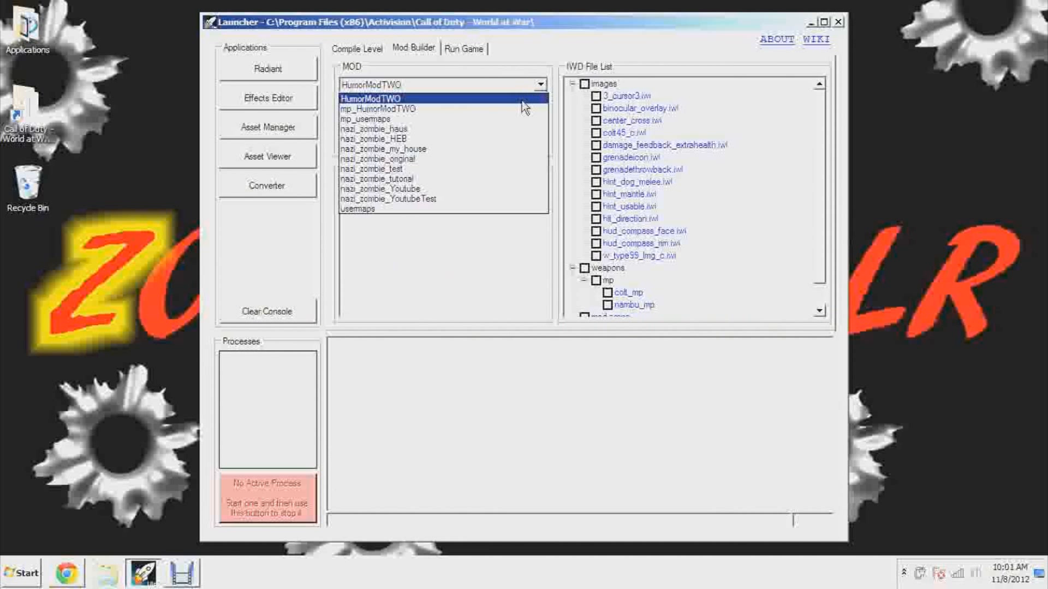
{"action": "left_click", "coordinate": [500, 171]}
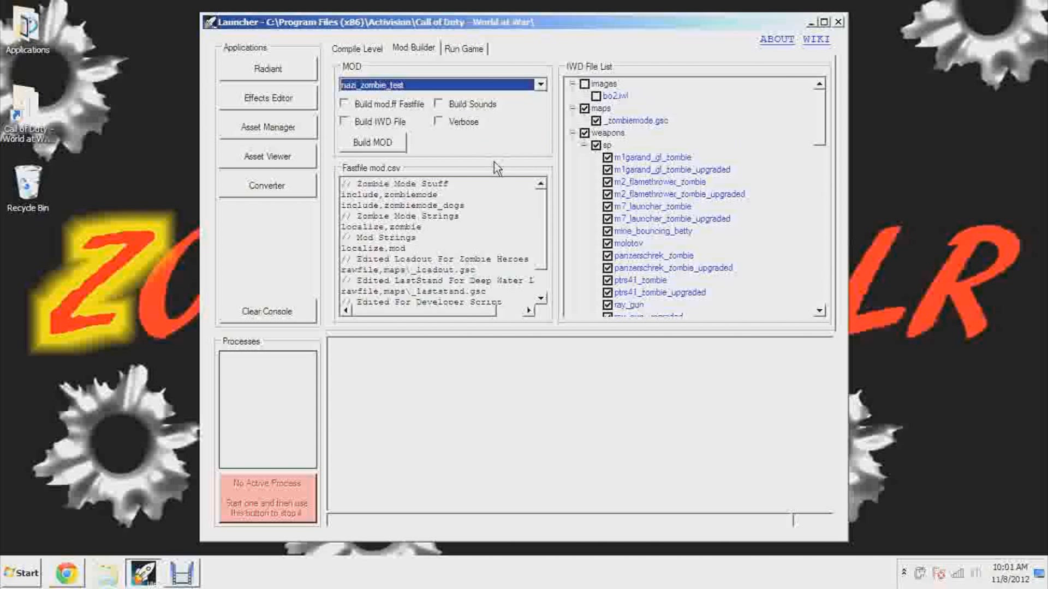
{"action": "left_click", "coordinate": [376, 104]}
{"action": "left_click", "coordinate": [379, 121]}
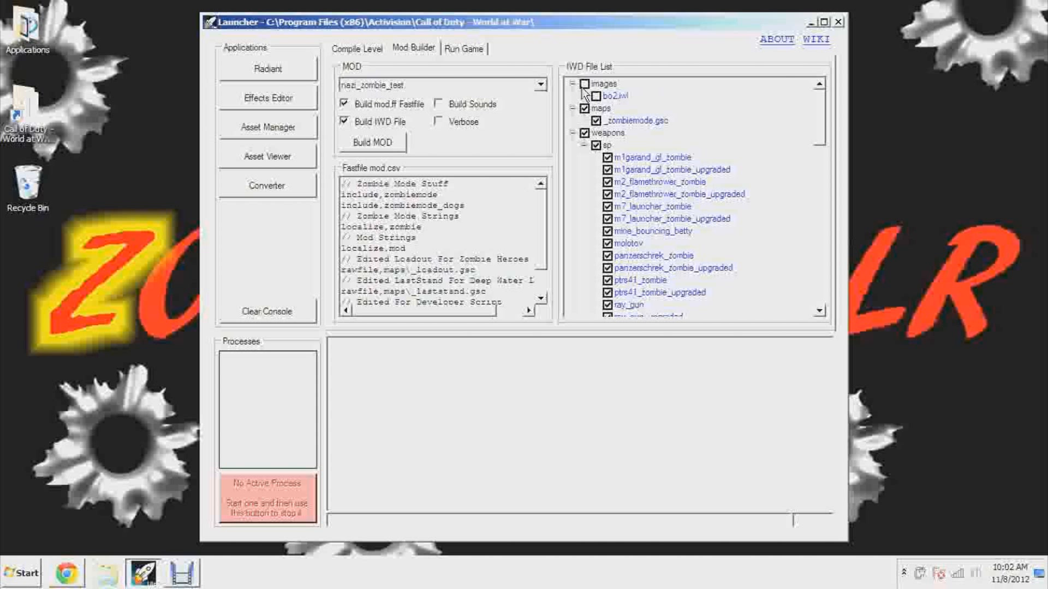
{"action": "left_click_drag", "start_coordinate": [816, 133], "coordinate": [828, 104]}
{"action": "left_click", "coordinate": [355, 143]}
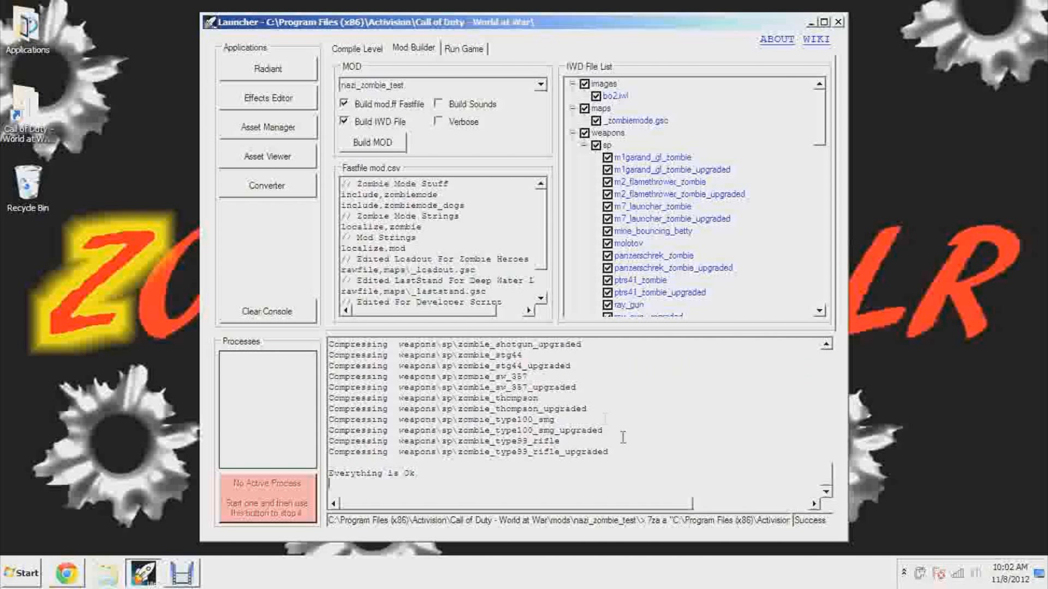
Compile the nazi_zombie_test level with its existing compile options
{"action": "left_click", "coordinate": [360, 52]}
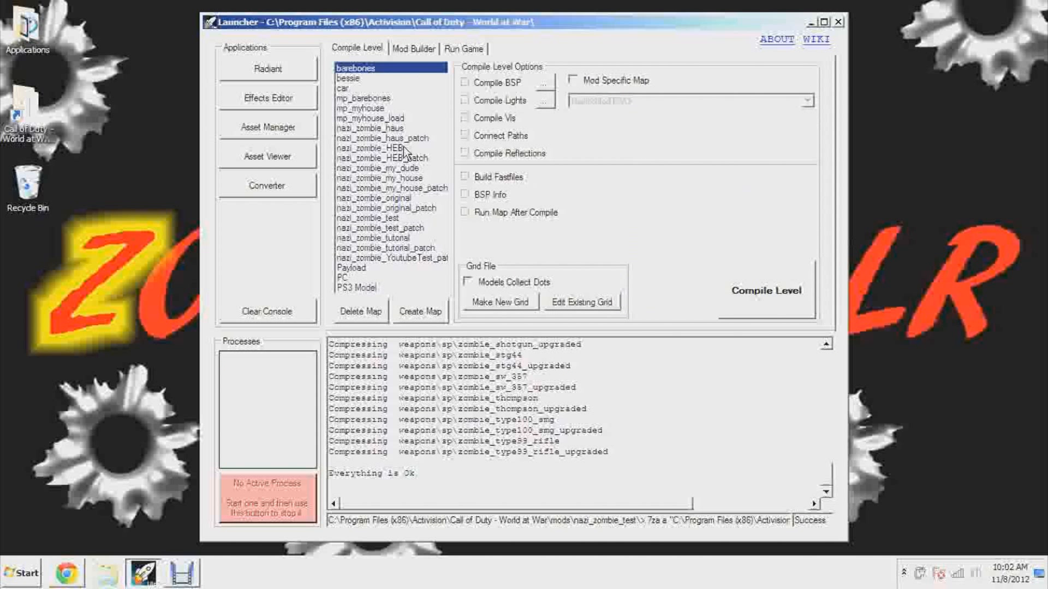
{"action": "left_click", "coordinate": [400, 218]}
{"action": "left_click", "coordinate": [738, 296]}
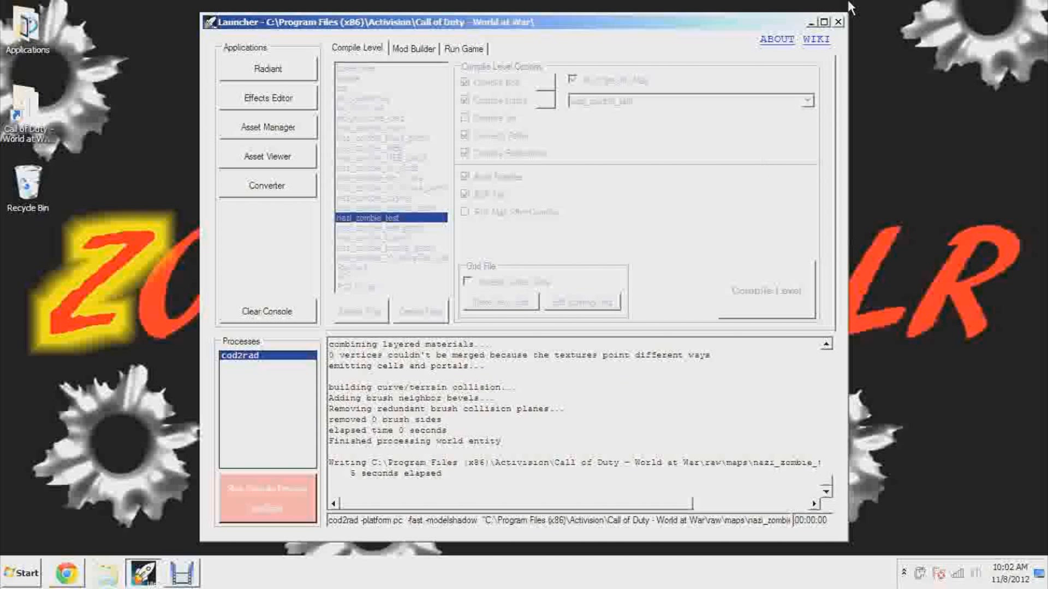
{"action": "left_click", "coordinate": [182, 573]}
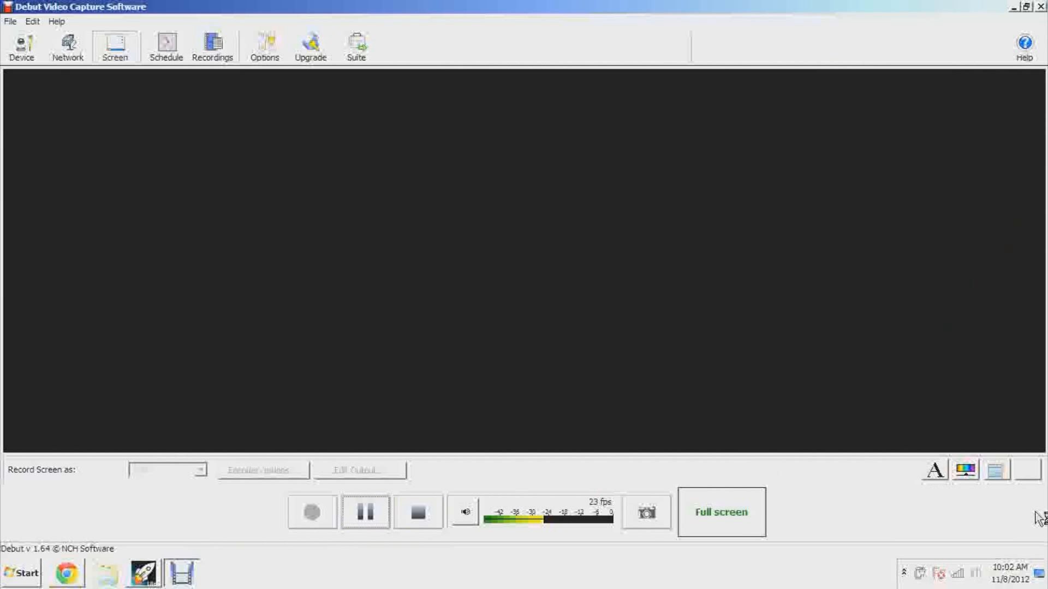
{"action": "left_click", "coordinate": [1043, 564]}
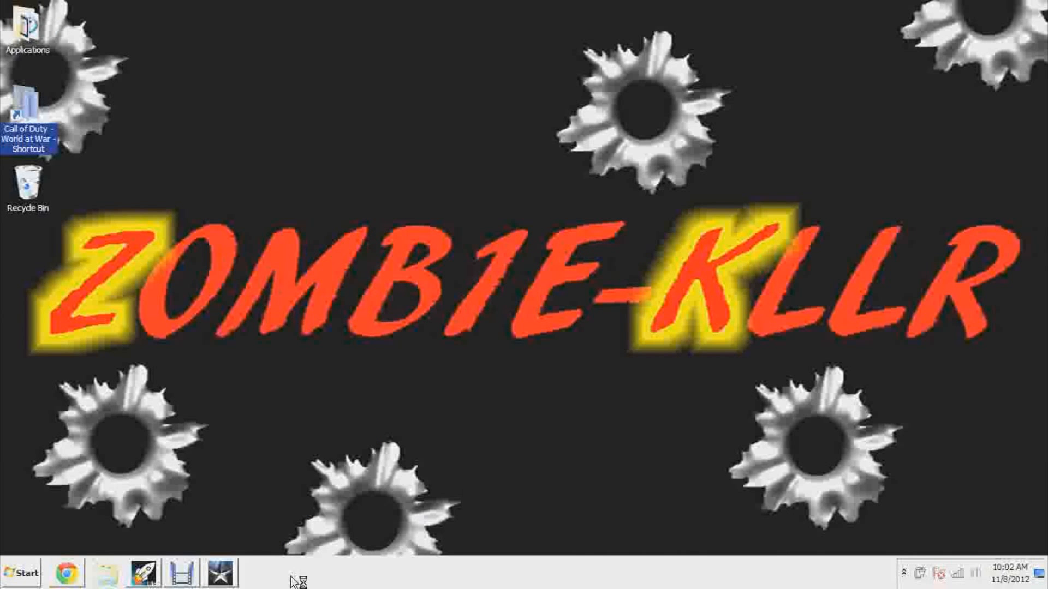
{"action": "left_click", "coordinate": [144, 573]}
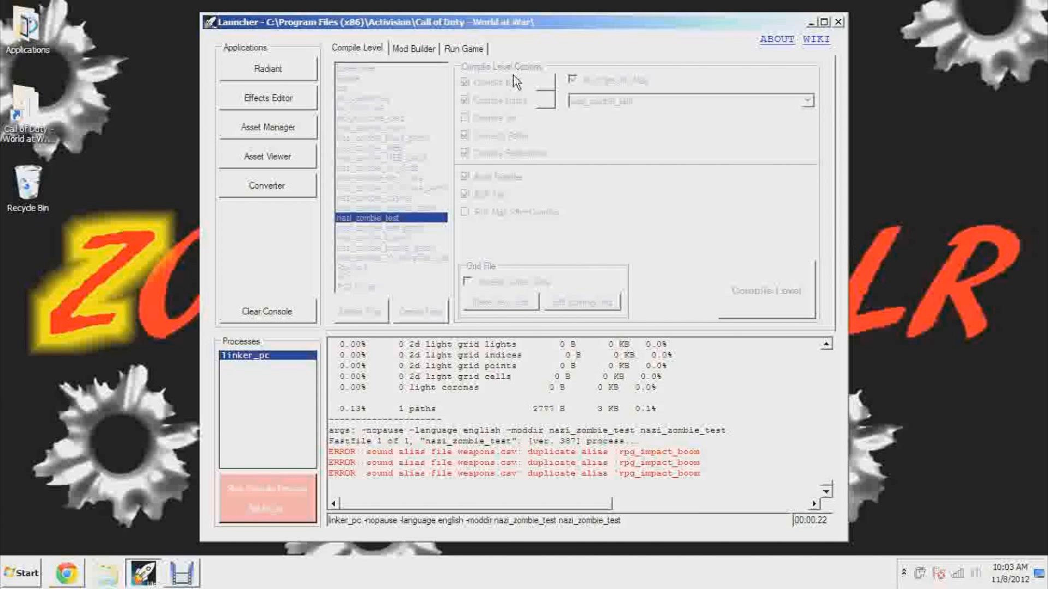
Run the single-player game with the nazi_zombie_test mod once the level has compiled
{"action": "mouse_move", "coordinate": [712, 24]}
{"action": "left_mouse_down"}
{"action": "mouse_move", "coordinate": [796, 82]}
{"action": "mouse_move", "coordinate": [774, 26]}
{"action": "mouse_move", "coordinate": [722, 16]}
{"action": "mouse_move", "coordinate": [726, 29]}
{"action": "left_mouse_up"}
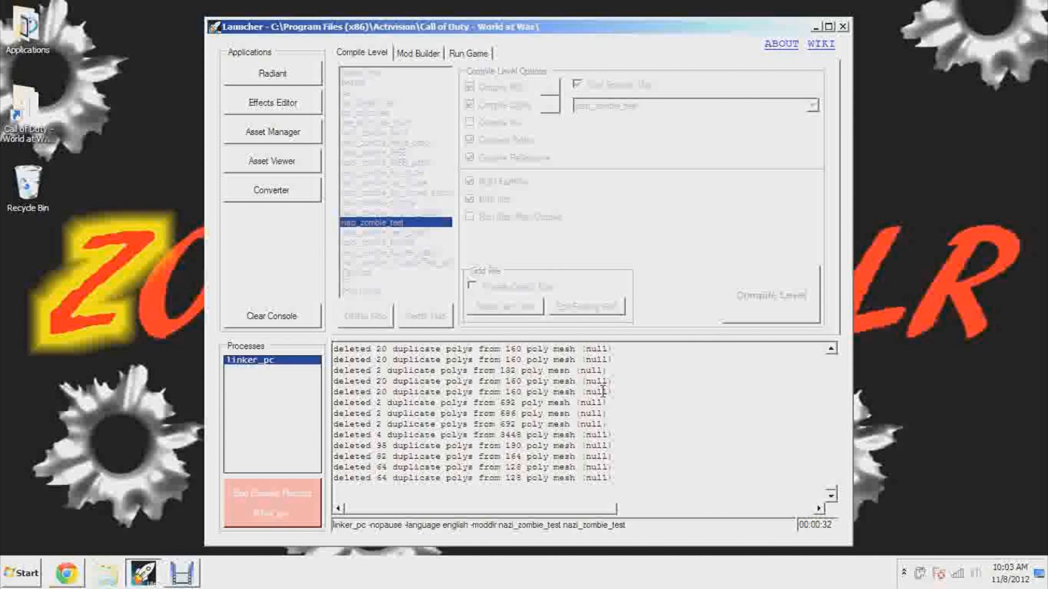
{"action": "left_click", "coordinate": [473, 52]}
{"action": "left_click", "coordinate": [820, 88]}
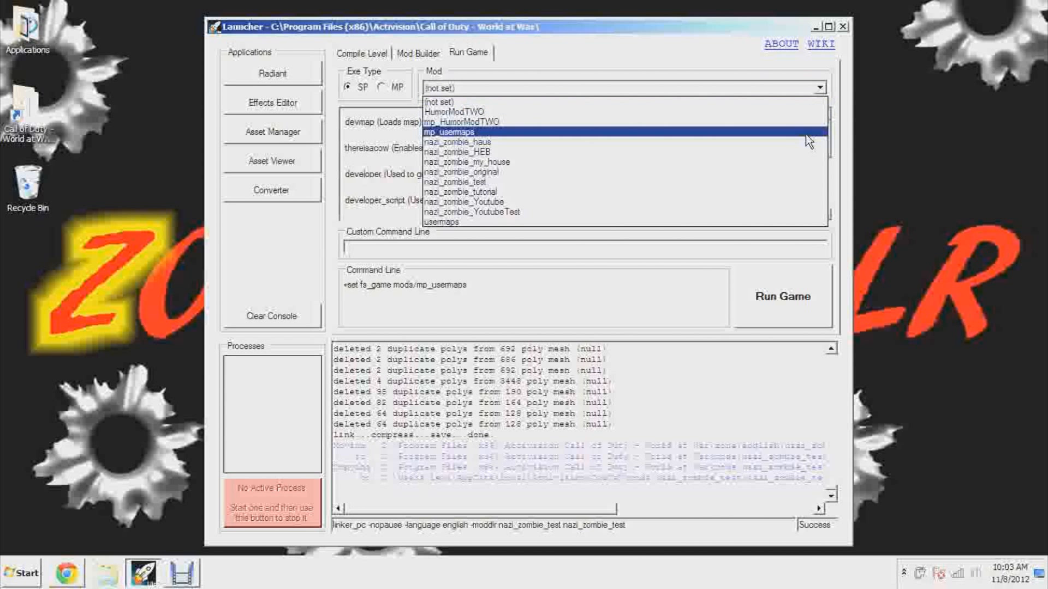
{"action": "left_click", "coordinate": [796, 181]}
{"action": "left_click", "coordinate": [794, 290]}
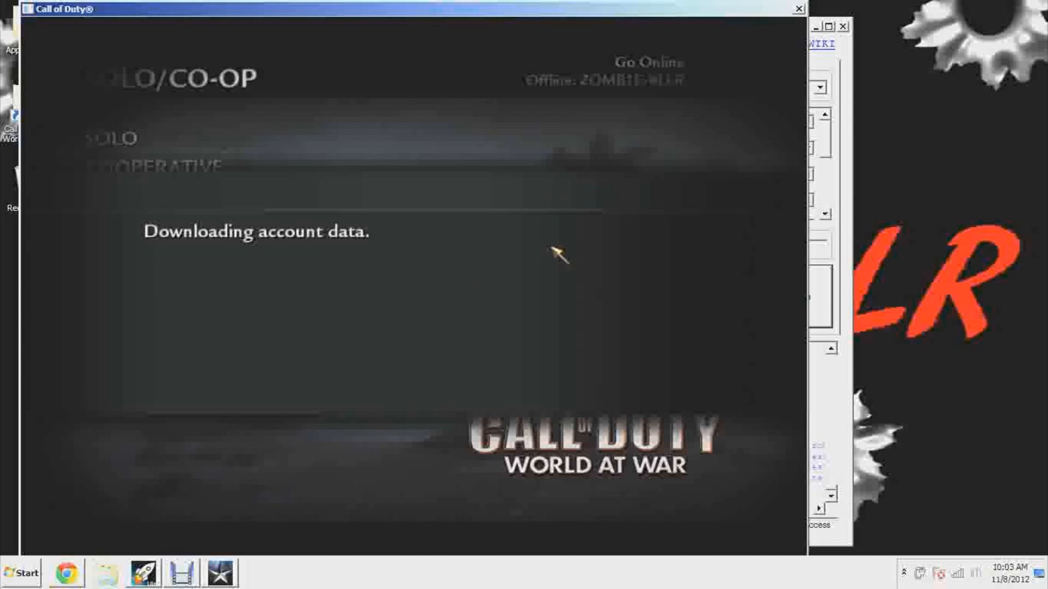
Load the nazi_zombie_test map through the game console and start playing it
{"action": "key", "text": "grave"}
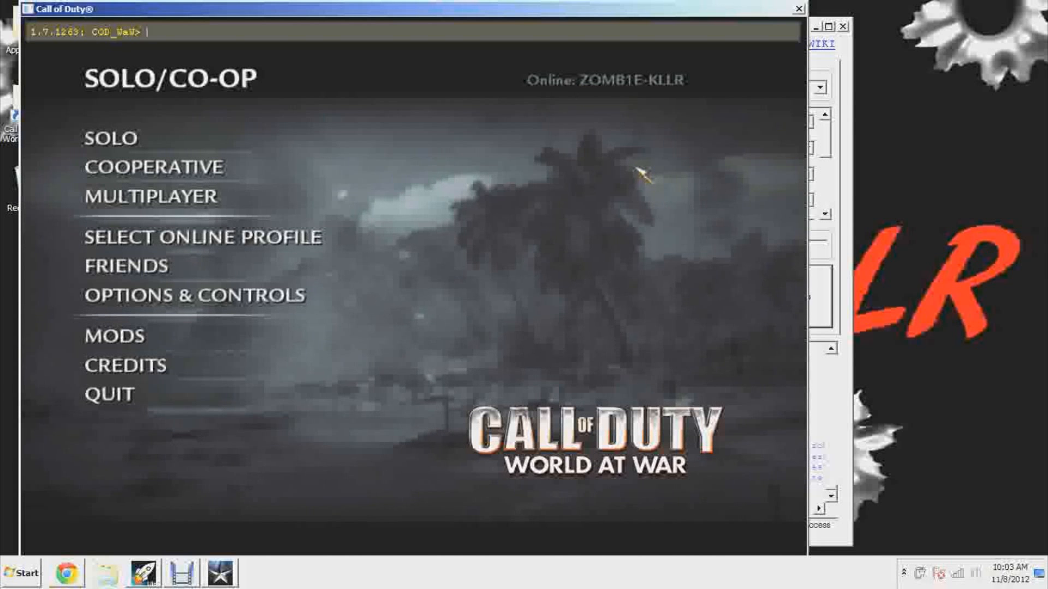
{"action": "type", "text": "map naz"}
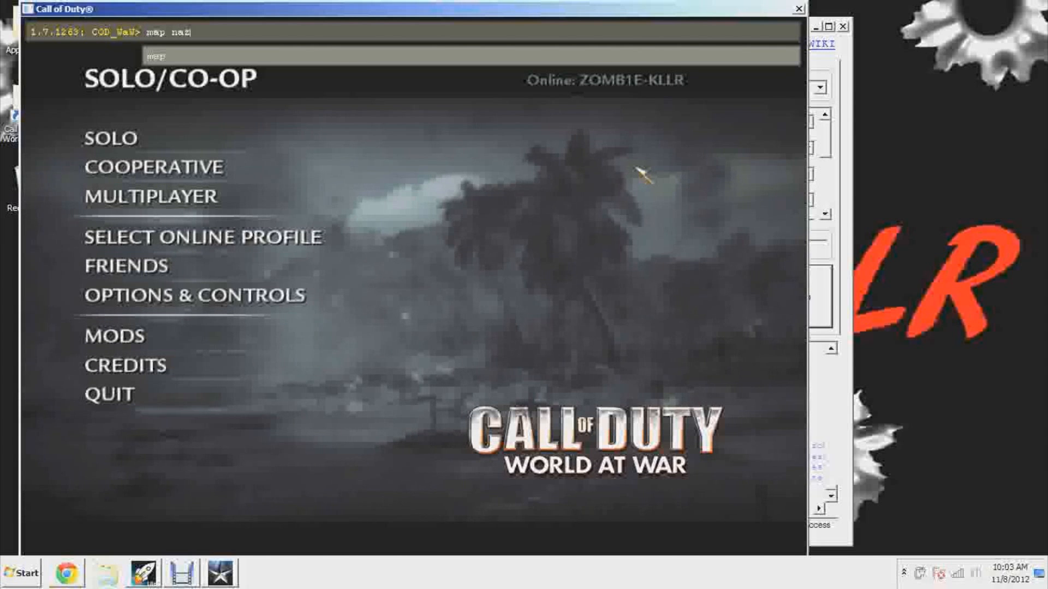
{"action": "type", "text": "i_zombie_te"}
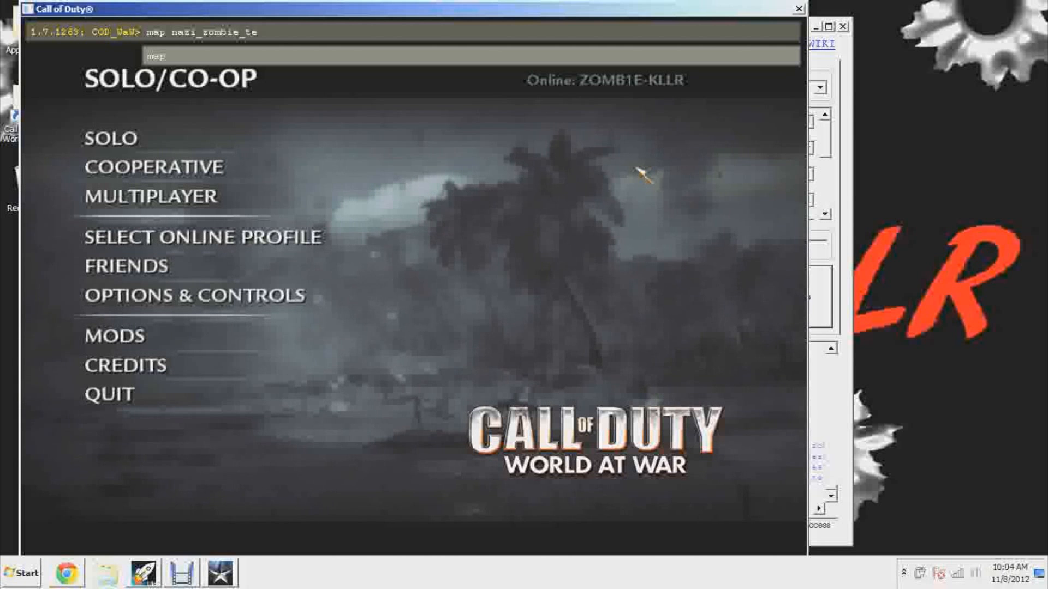
{"action": "key", "text": "Return"}
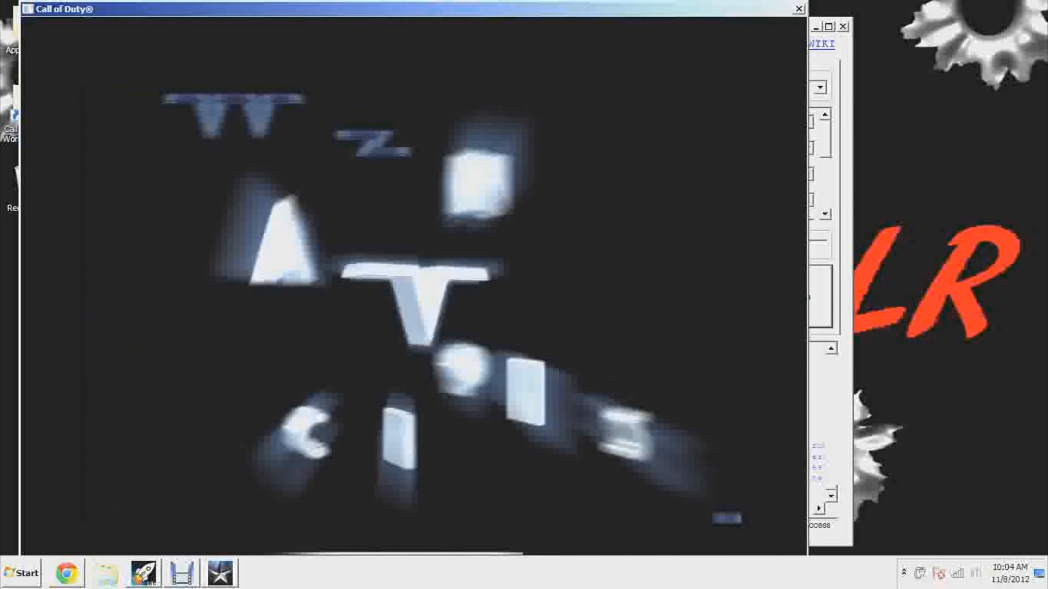
{"action": "left_click", "coordinate": [505, 164]}
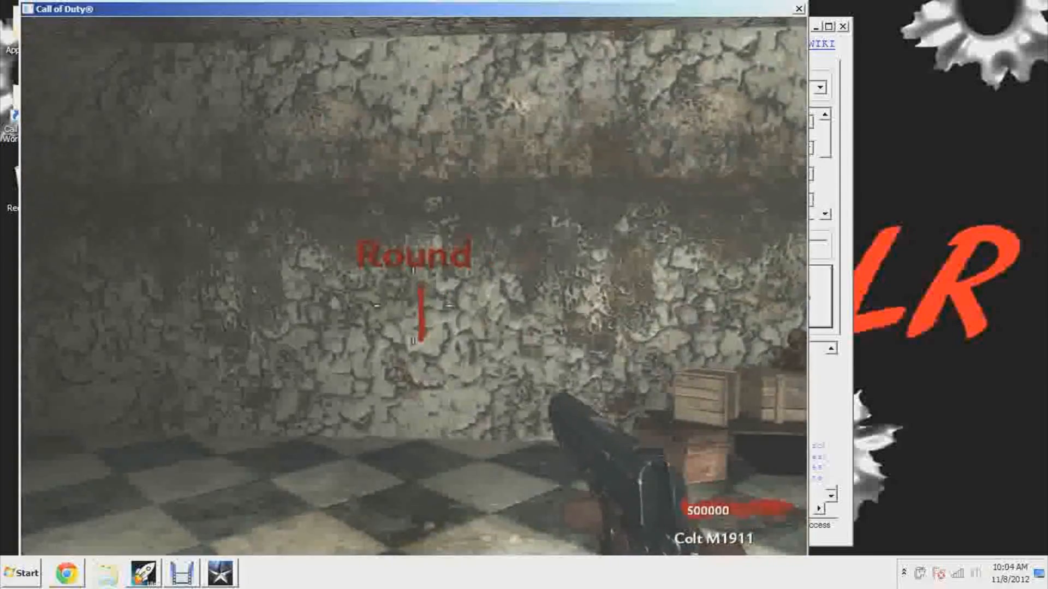
Buy the PPSh-41 from the wall, approach the Black Ops II poster and fire at it to check it in game
{"action": "key", "text": "w"}
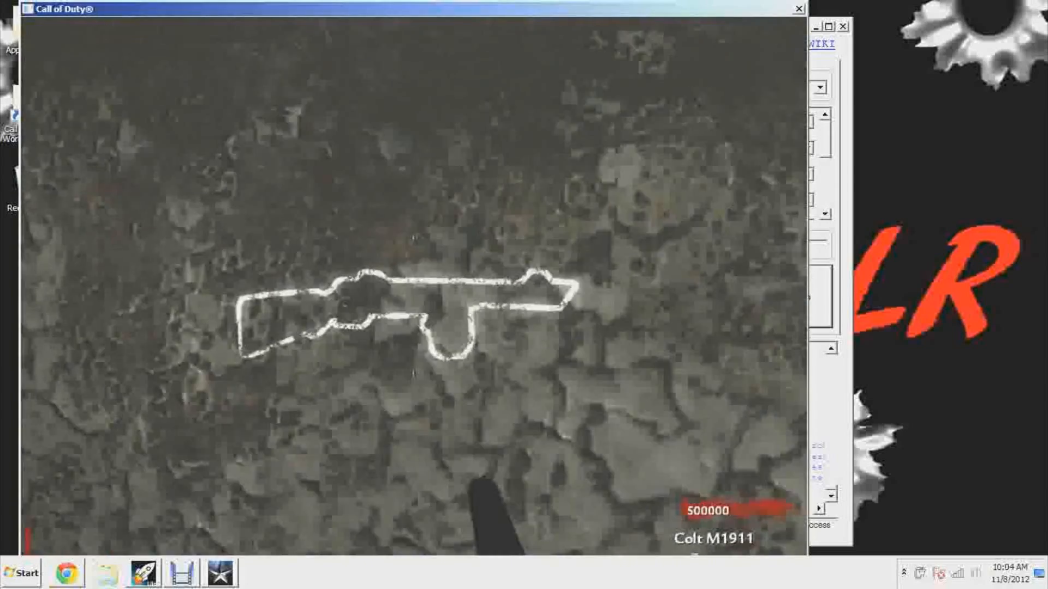
{"action": "key", "text": "f"}
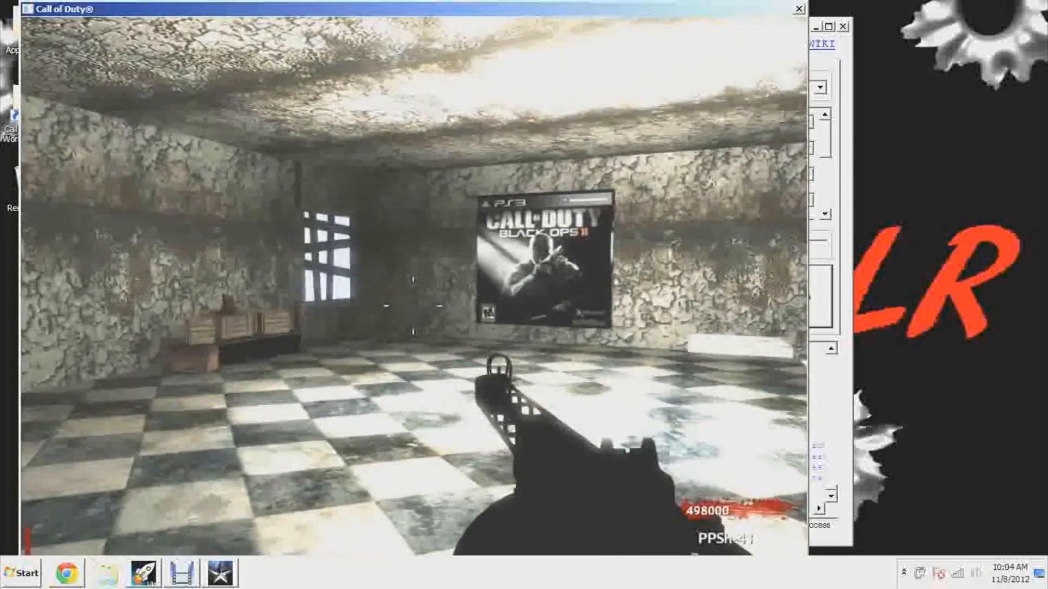
{"action": "key", "text": "shift+w"}
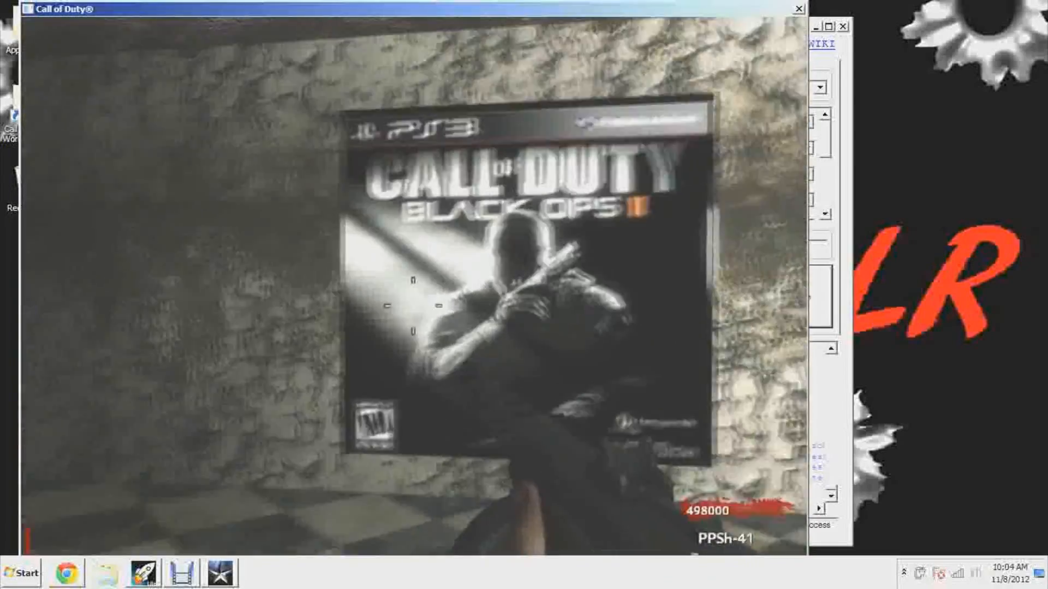
{"action": "left_click", "coordinate": [413, 305]}
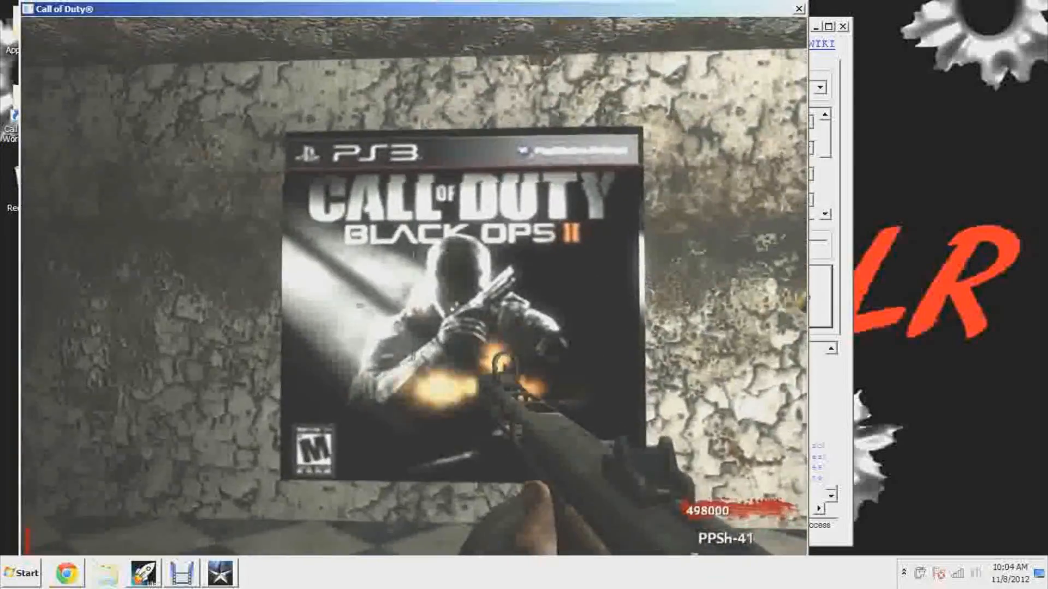
{"action": "key", "text": "r"}
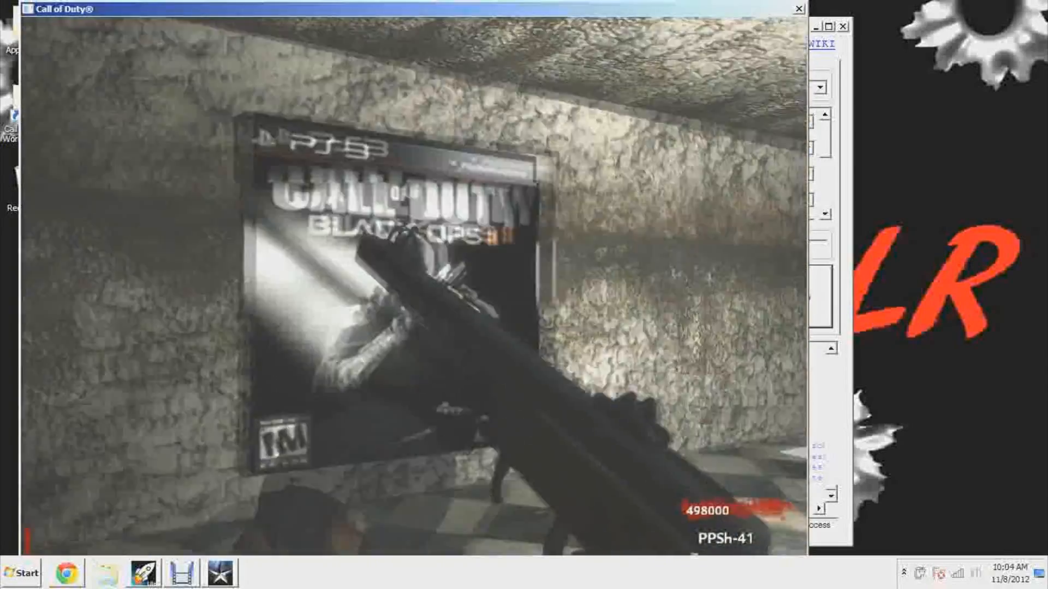
Adjust the mouse sensitivity in the Look controls and resume playing in the room
{"action": "key", "text": "Escape"}
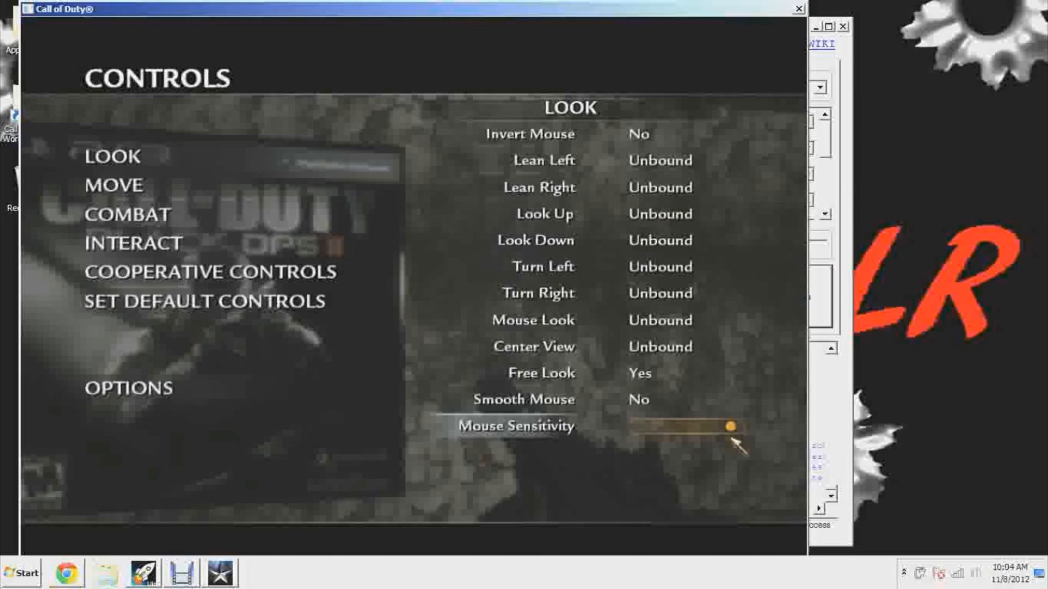
{"action": "key", "text": "Escape"}
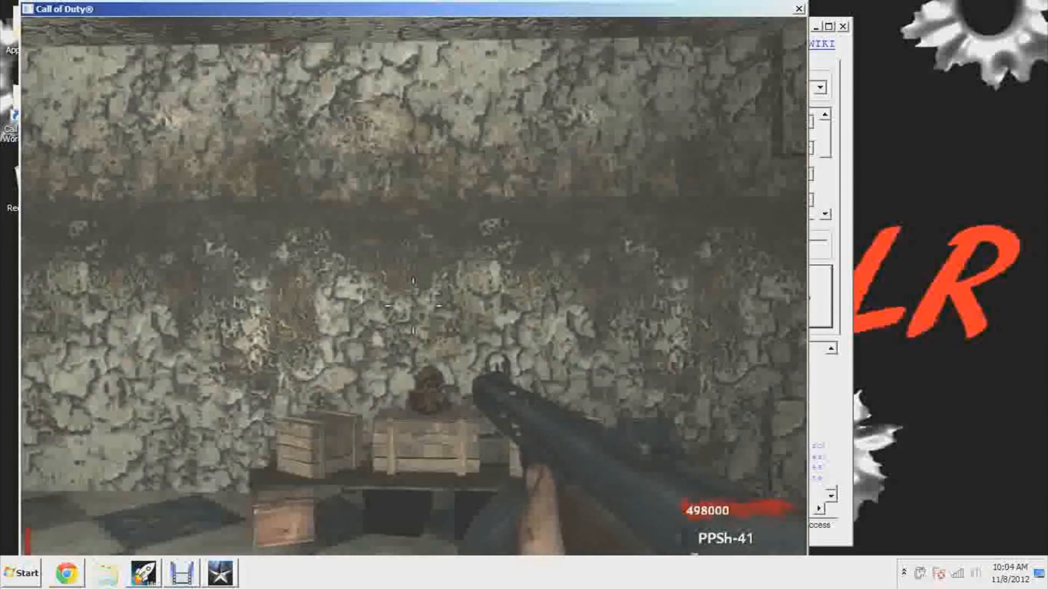
{"action": "key", "text": "w"}
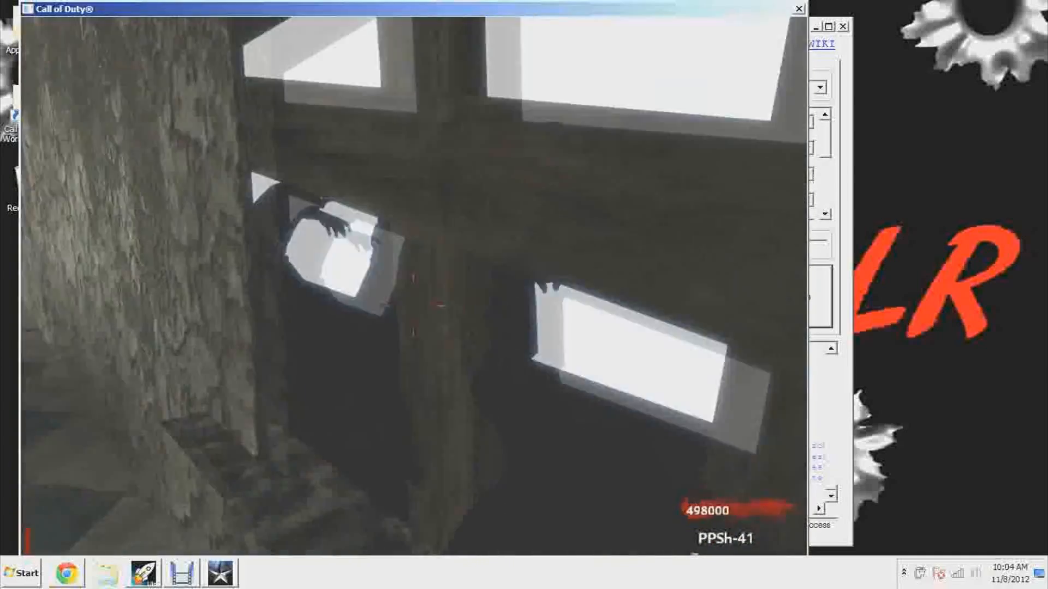
{"action": "left_click", "coordinate": [413, 306]}
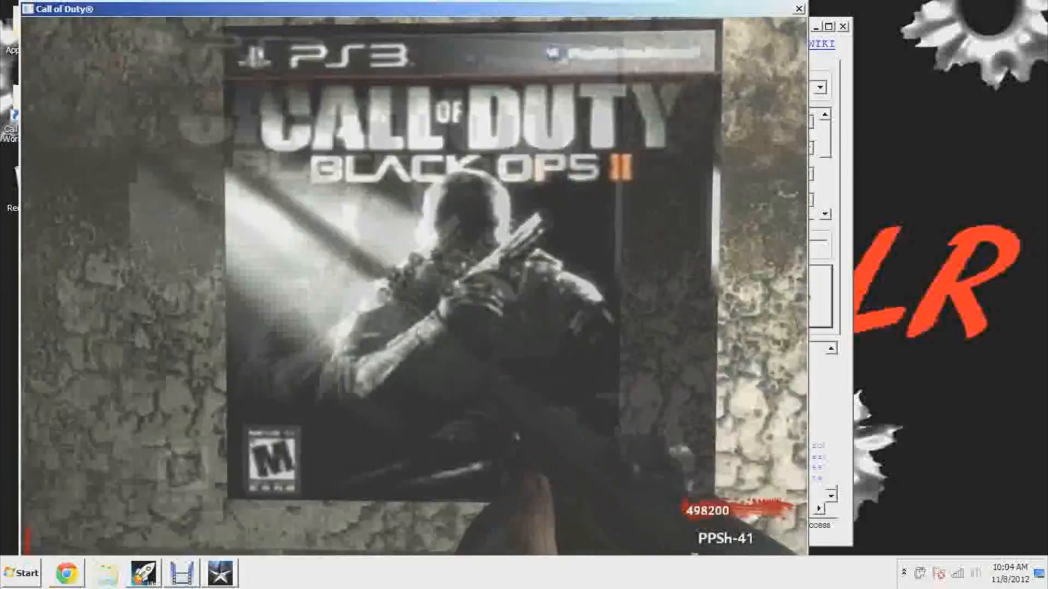
Shoot at the Black Ops II poster and inspect its texture and bullet marks from near and far
{"action": "key", "text": "s"}
{"action": "left_click", "coordinate": [414, 287]}
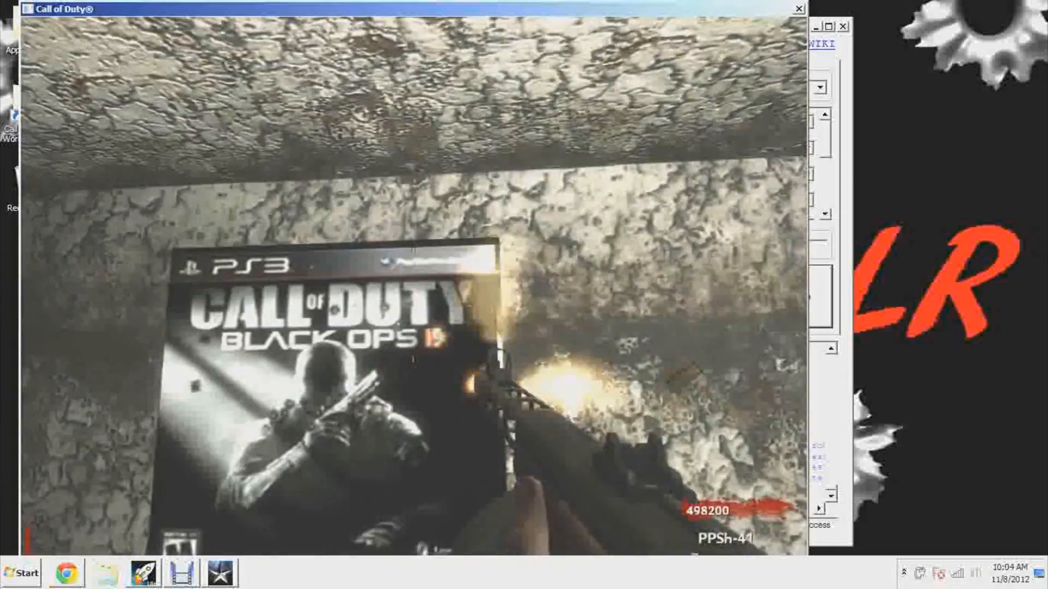
{"action": "key", "text": "w"}
{"action": "key", "text": "r"}
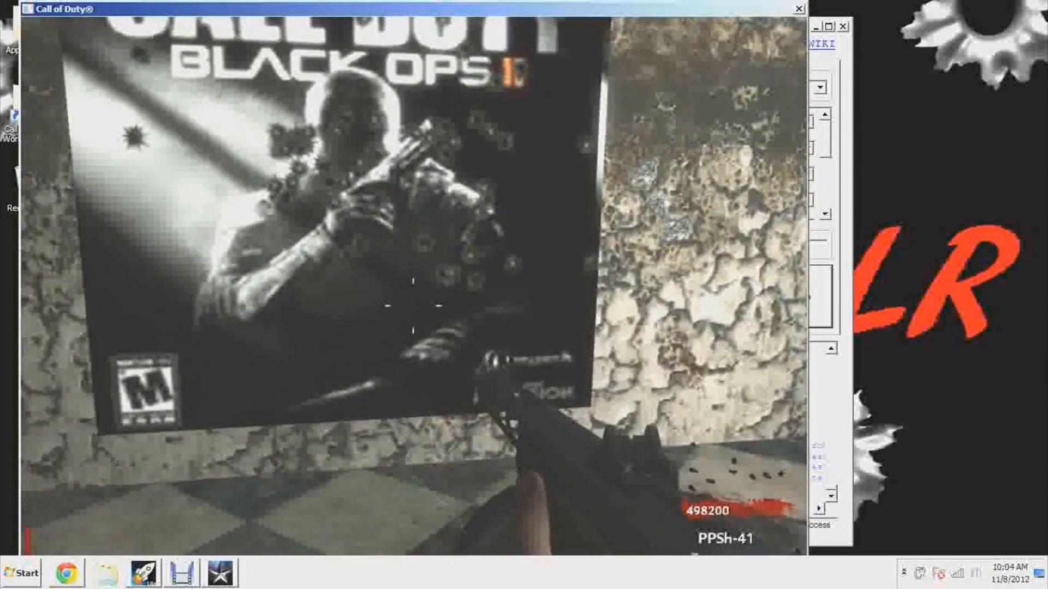
{"action": "key", "text": "s"}
{"action": "key", "text": "w"}
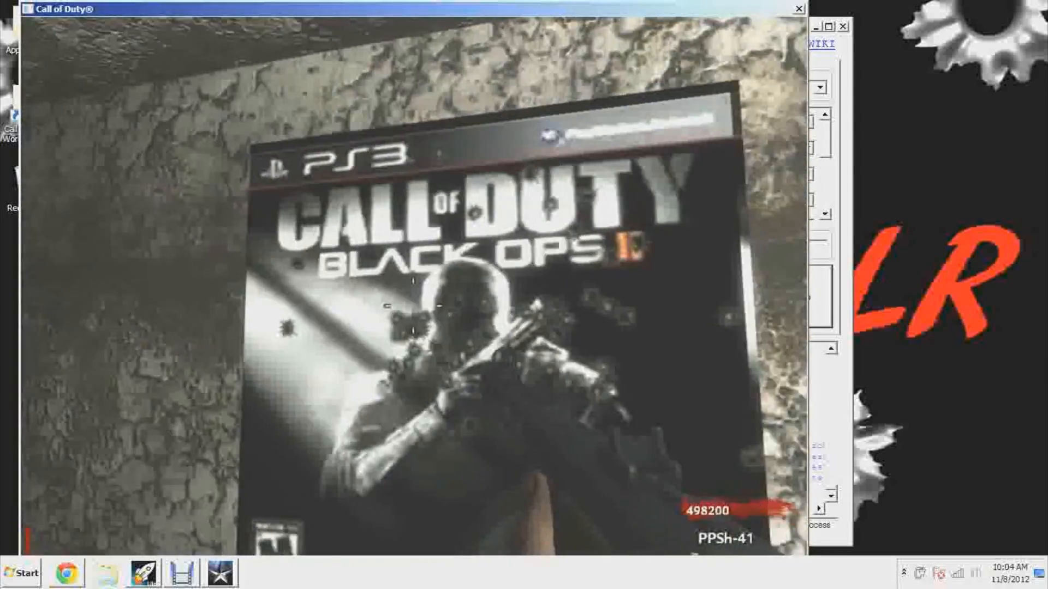
{"action": "left_click", "coordinate": [413, 306]}
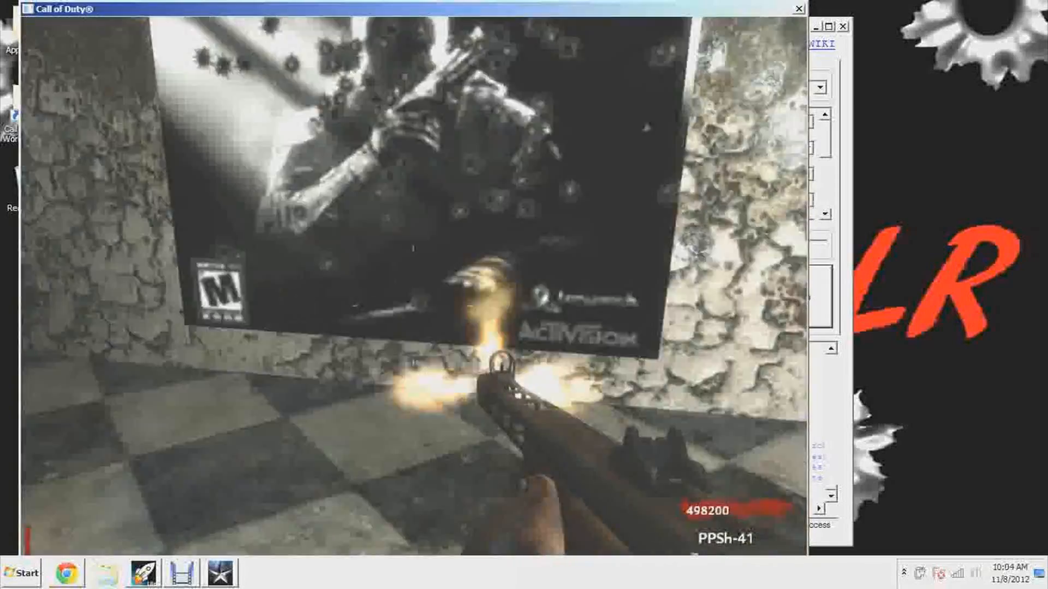
Fight off the zombies, check the poster up close once more, and close the game to return to the Launcher
{"action": "key", "text": "r"}
{"action": "key", "text": "s"}
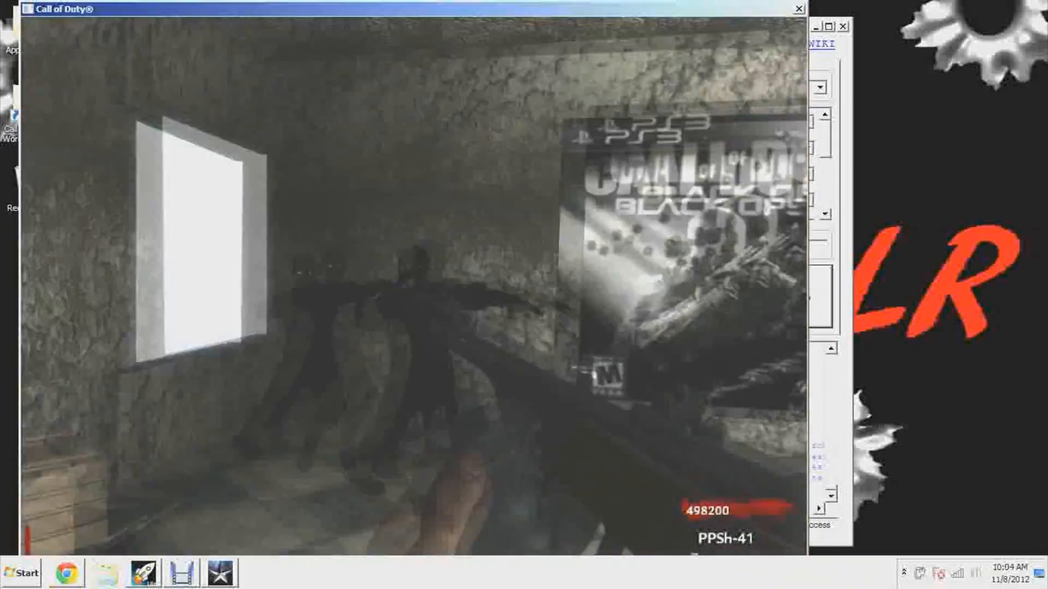
{"action": "left_click", "coordinate": [413, 295]}
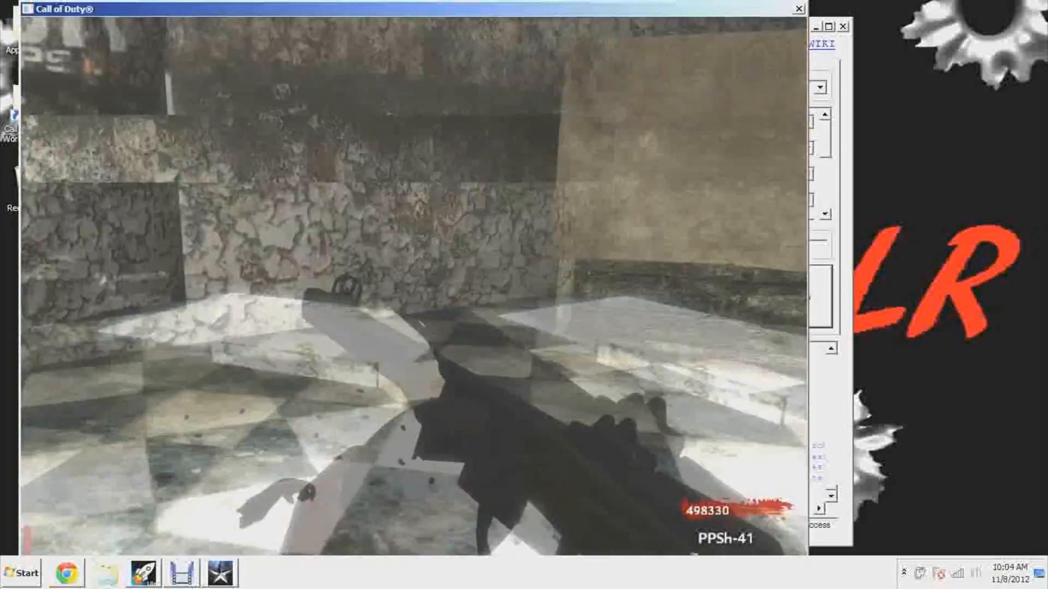
{"action": "key", "text": "w"}
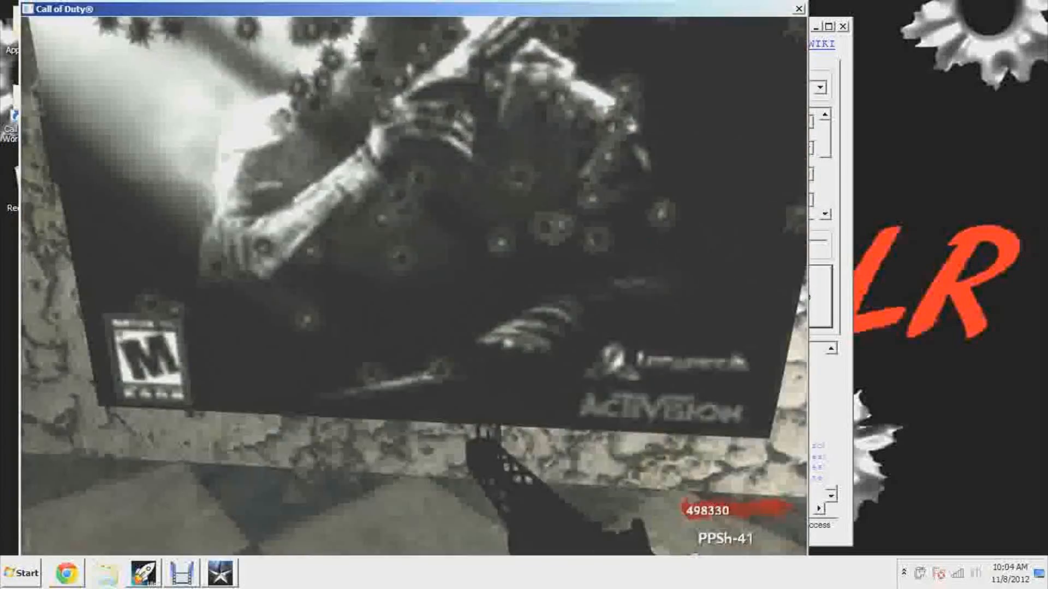
{"action": "left_click", "coordinate": [413, 294]}
{"action": "key", "text": "Escape"}
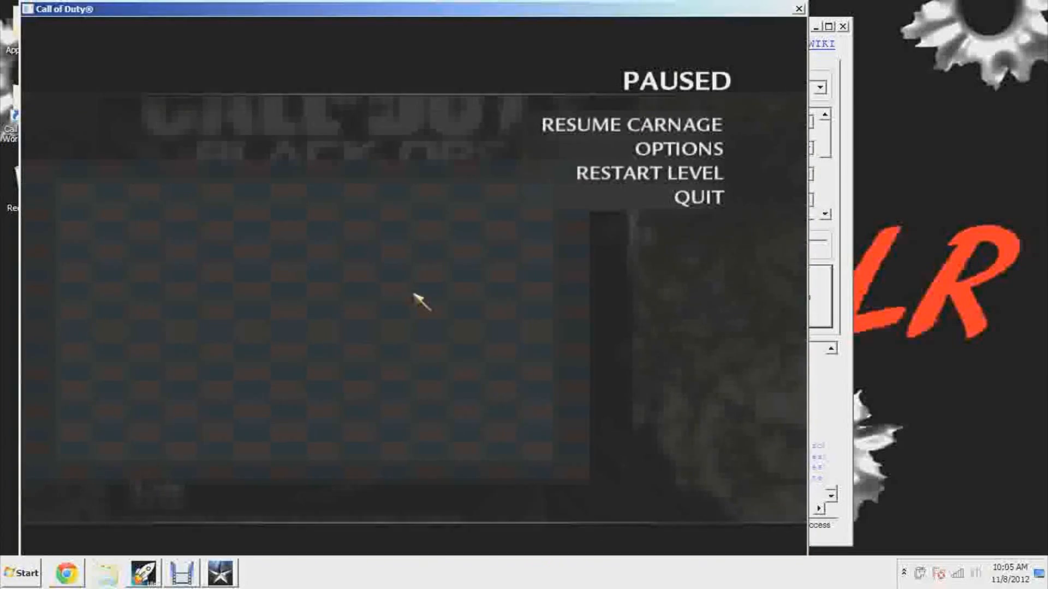
{"action": "left_click", "coordinate": [800, 9]}
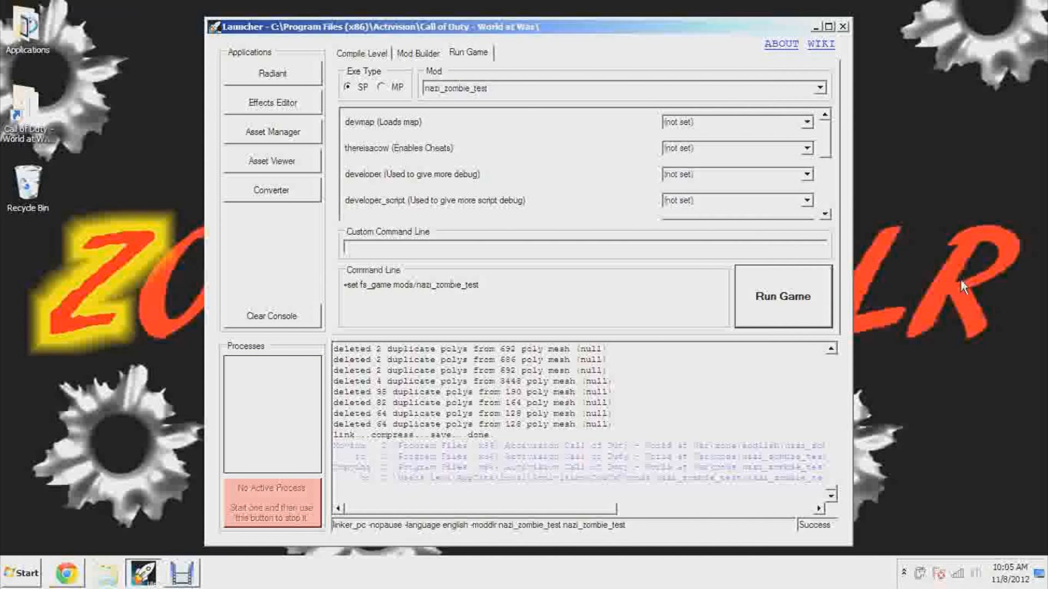